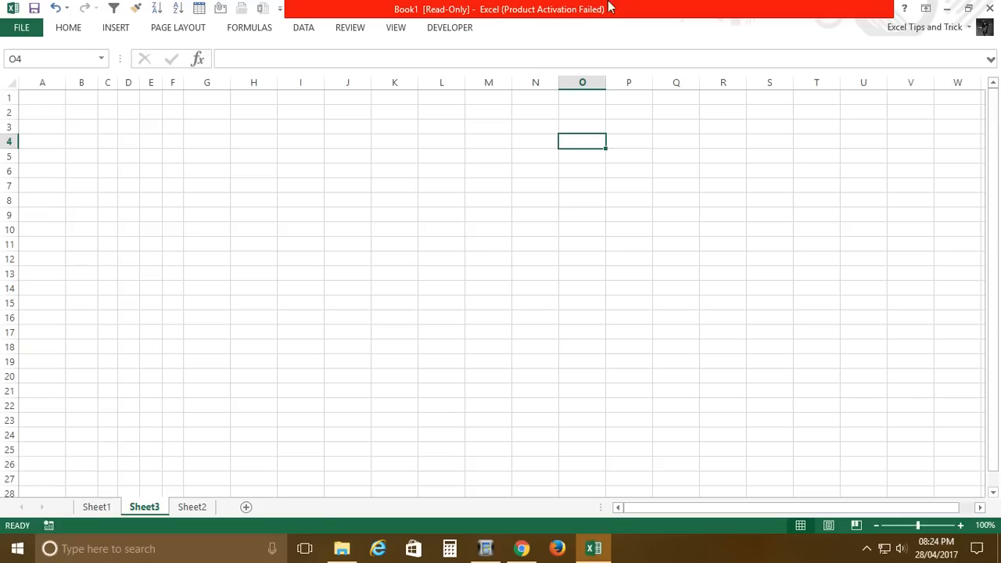
- Merge and center the cells L2:P4 on Sheet3 into one title cell
{"action": "left_click_drag", "start_coordinate": [461, 118], "coordinate": [631, 140]}
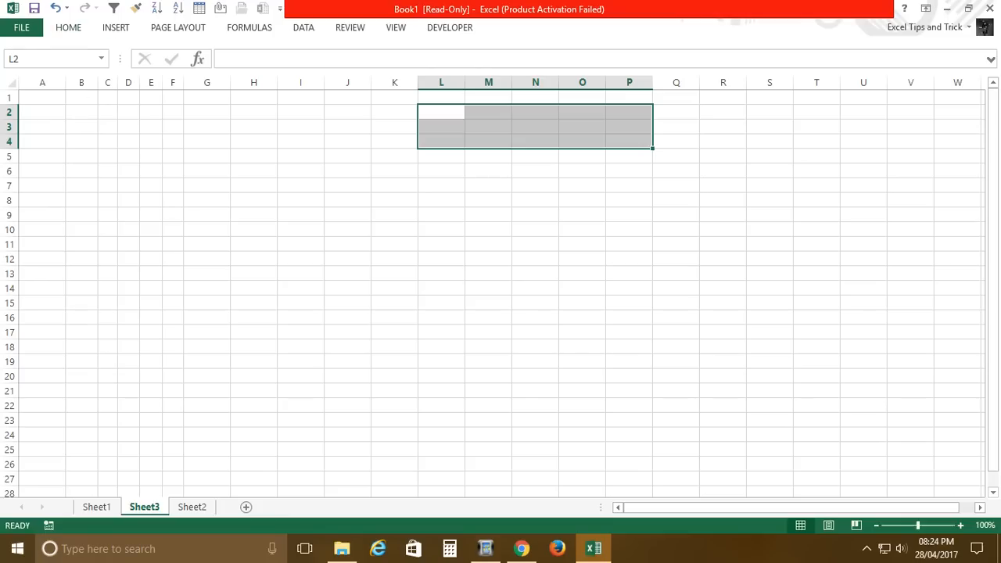
{"action": "left_click", "coordinate": [68, 30]}
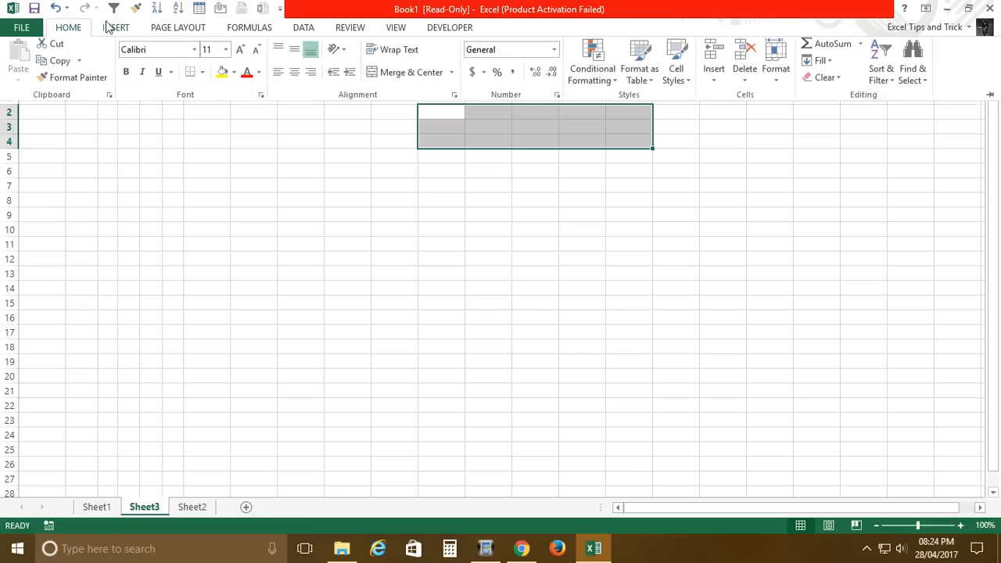
{"action": "left_click", "coordinate": [405, 78]}
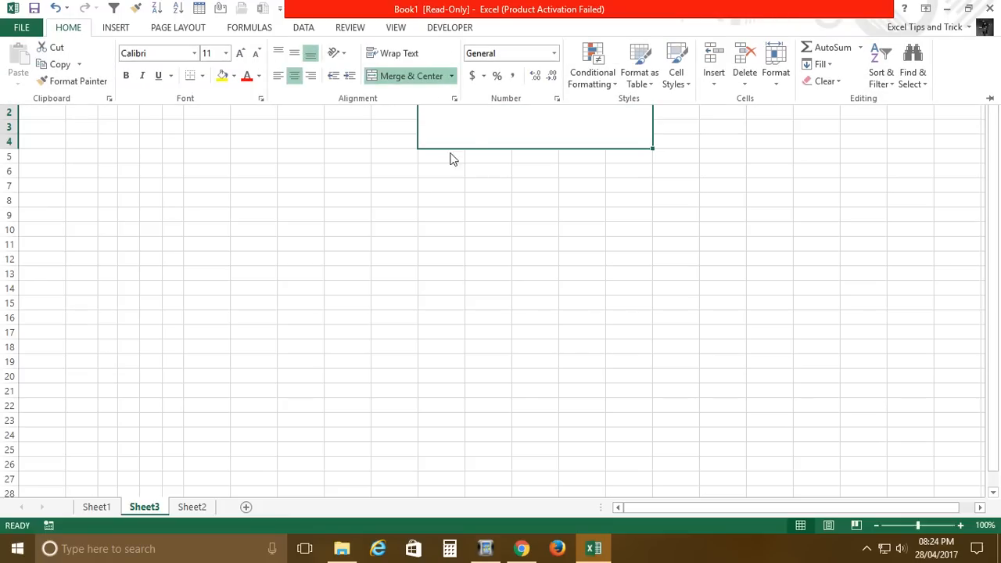
{"action": "left_click", "coordinate": [500, 148]}
{"action": "type", "text": "hbt"}
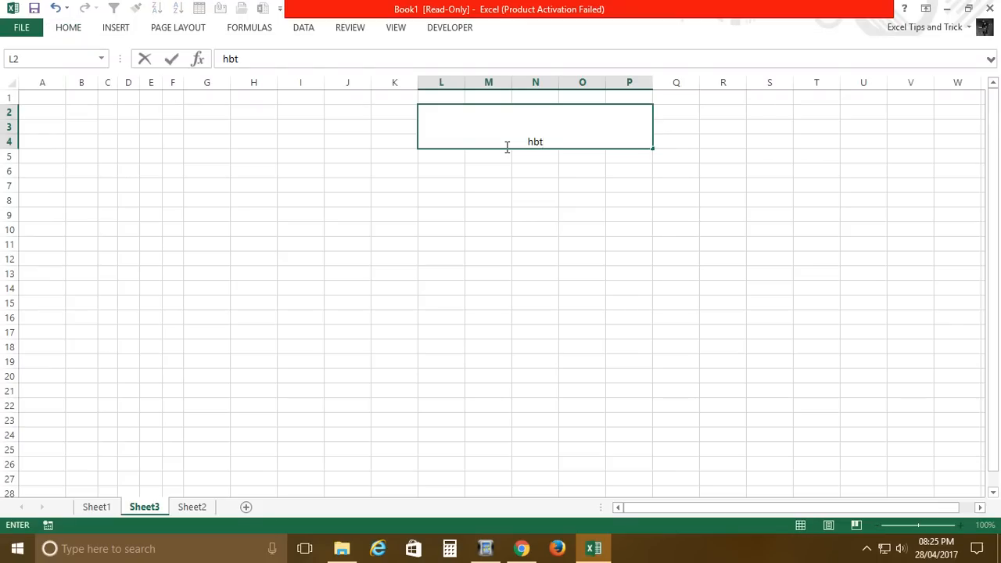
{"action": "key", "text": "Escape"}
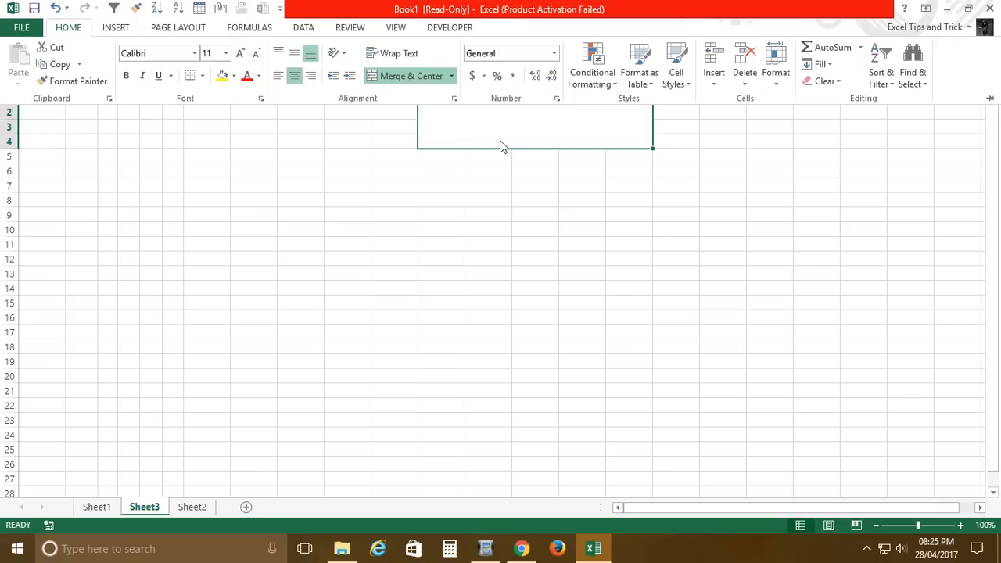
- Enter the title "Vlook up Trick" in the merged cell L2:P4
{"action": "left_click", "coordinate": [501, 146]}
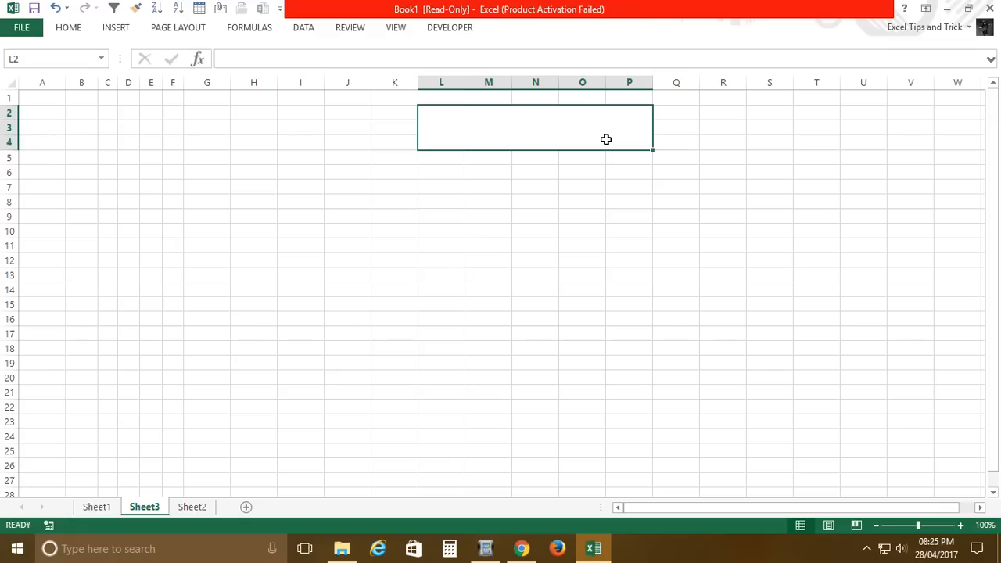
{"action": "type", "text": "VI"}
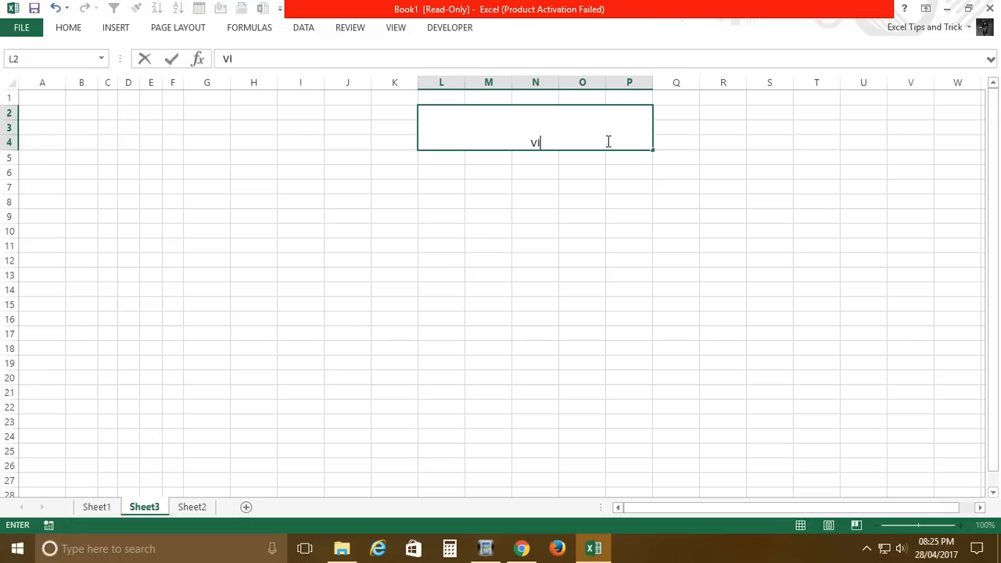
{"action": "type", "text": "ook up Trick"}
{"action": "key", "text": "Return"}
- Set the font size of the "Vlook up Trick" title to 20
{"action": "left_click", "coordinate": [606, 139]}
{"action": "left_click", "coordinate": [76, 27]}
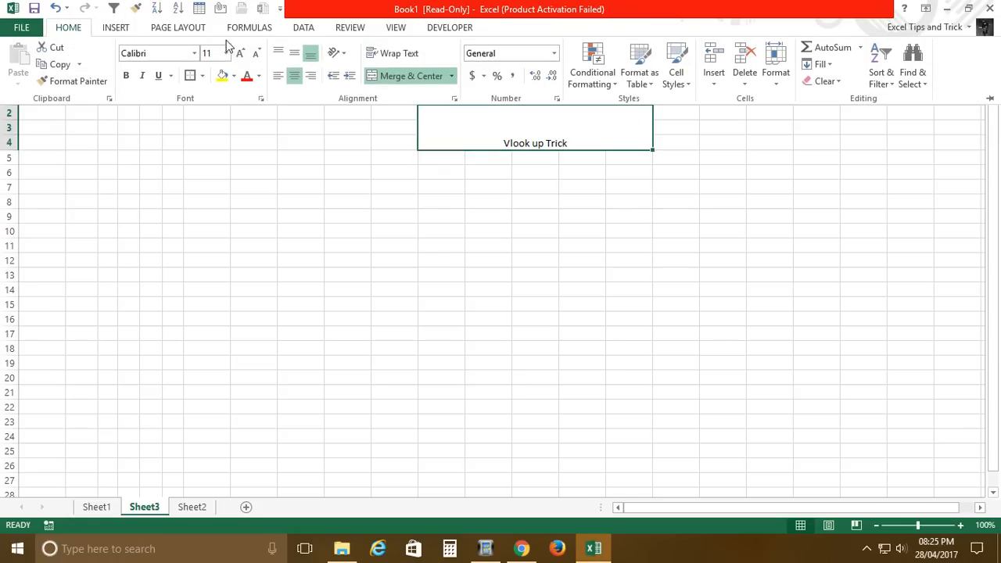
{"action": "left_click", "coordinate": [224, 59]}
{"action": "type", "text": "20"}
{"action": "key", "text": "Return"}
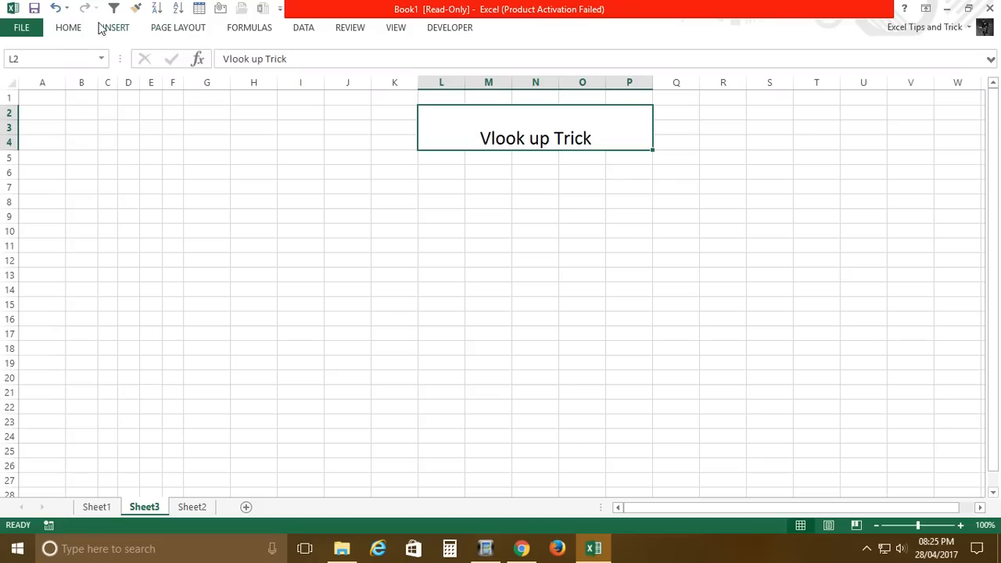
- Align the title vertically to the middle of its merged cell and make it bold
{"action": "left_click", "coordinate": [69, 29]}
{"action": "left_click", "coordinate": [295, 56]}
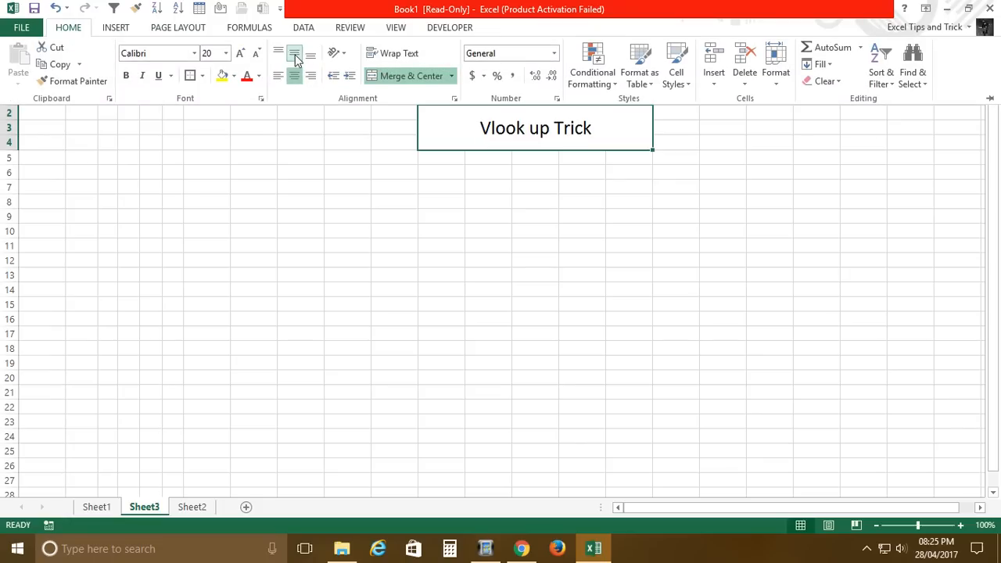
{"action": "key", "text": "ctrl+b"}
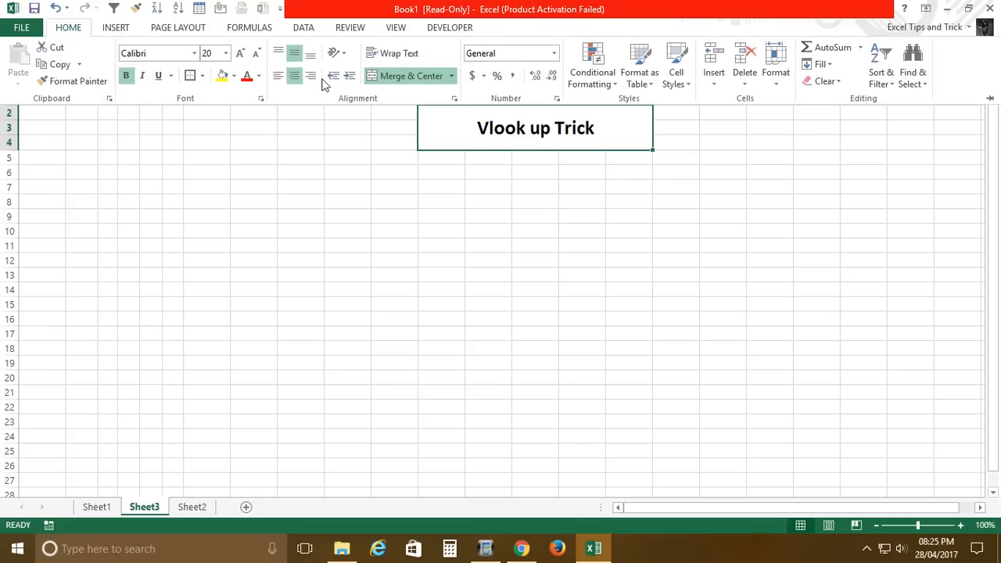
- Fill the merged title cell with a light gold theme color and give it a black outline
{"action": "left_click", "coordinate": [233, 77]}
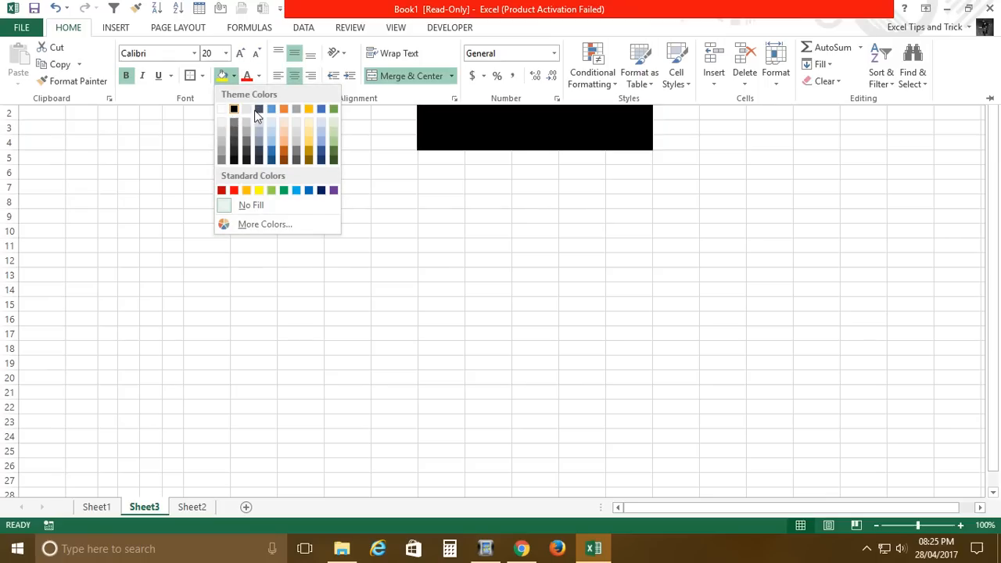
{"action": "left_click", "coordinate": [309, 130]}
{"action": "key", "text": "ctrl+F1"}
- Enter the column header Name in cell B8
{"action": "left_click", "coordinate": [67, 149]}
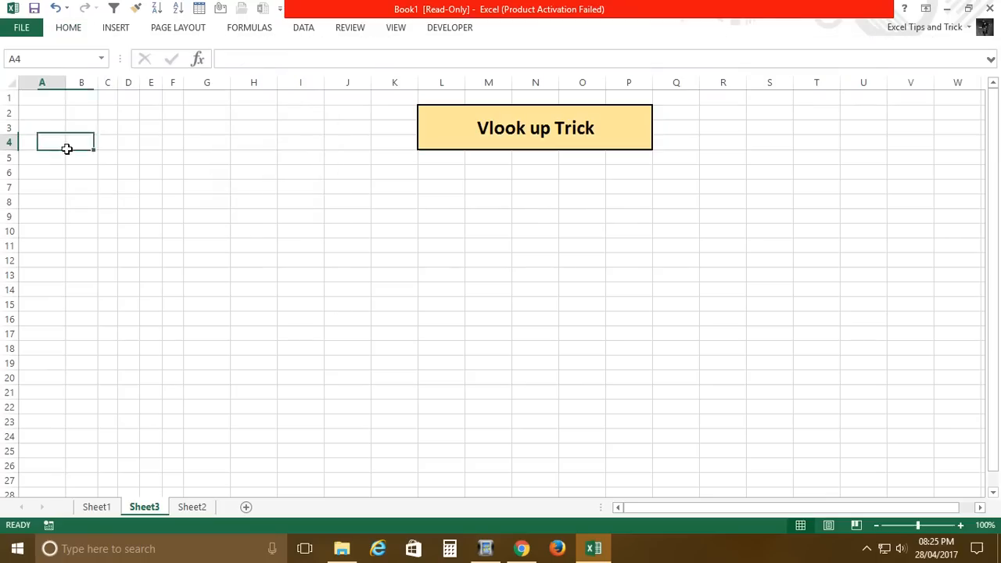
{"action": "left_click", "coordinate": [78, 188]}
{"action": "left_click", "coordinate": [59, 175]}
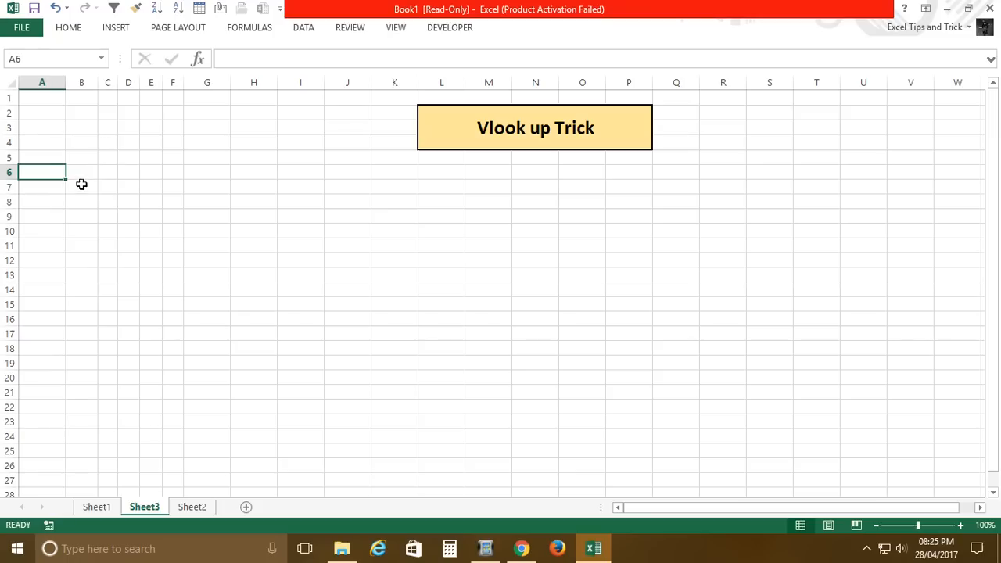
{"action": "left_click", "coordinate": [82, 173]}
{"action": "left_click", "coordinate": [90, 204]}
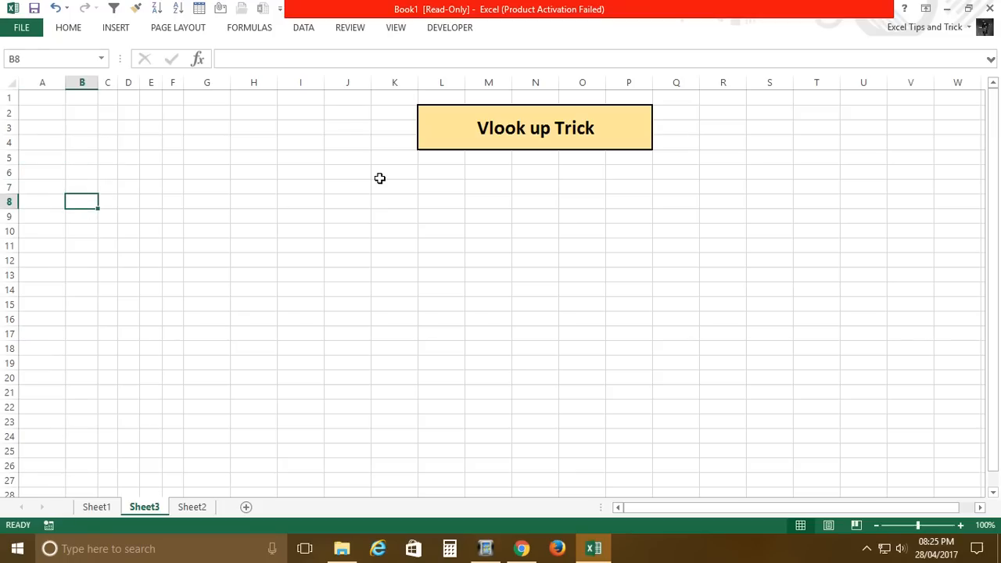
{"action": "type", "text": "Name"}
{"action": "key", "text": "Tab"}
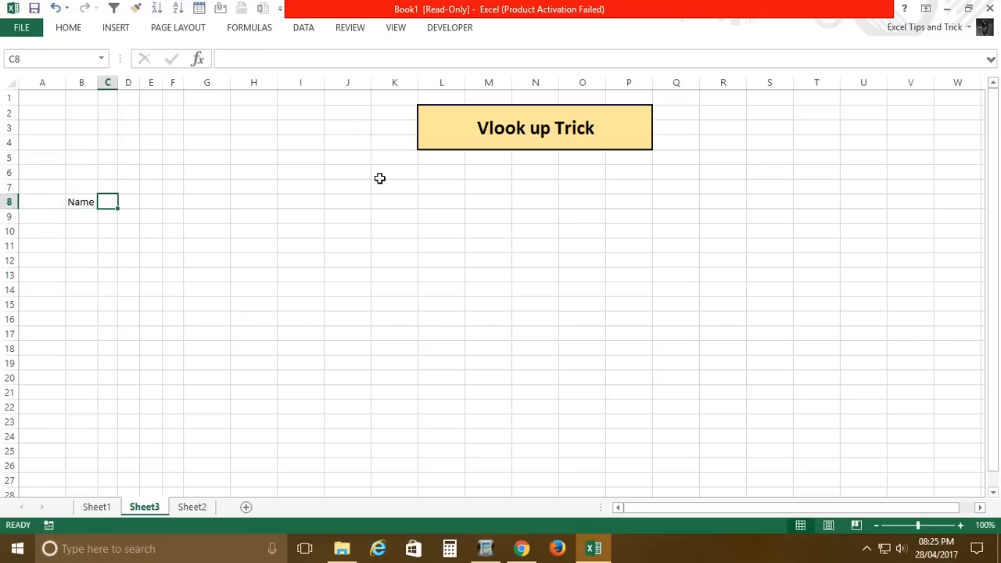
- Enter Jan in C8 and fill the month series across row 8 to Dec in N8
{"action": "type", "text": "JA"}
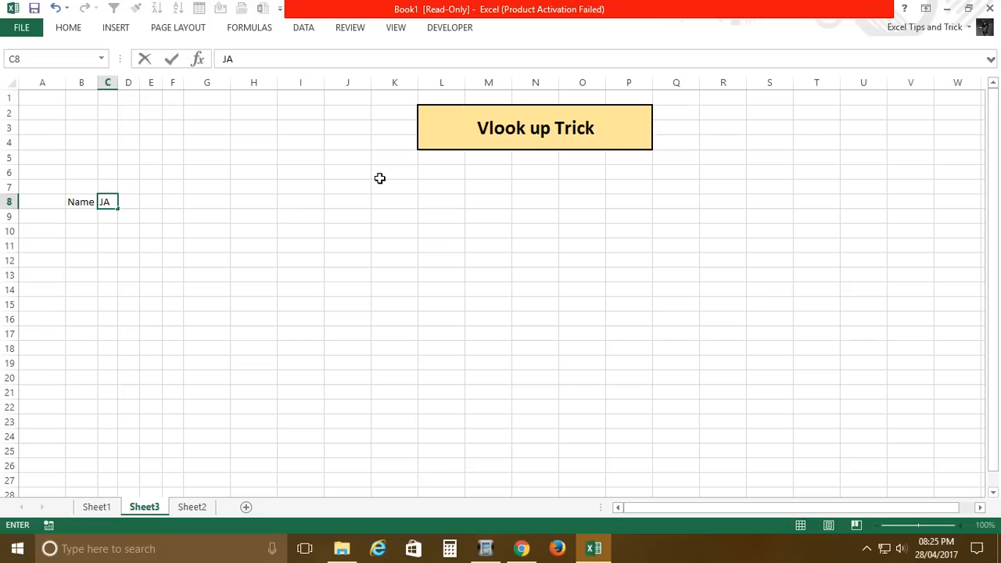
{"action": "type", "text": "n"}
{"action": "key", "text": "Return"}
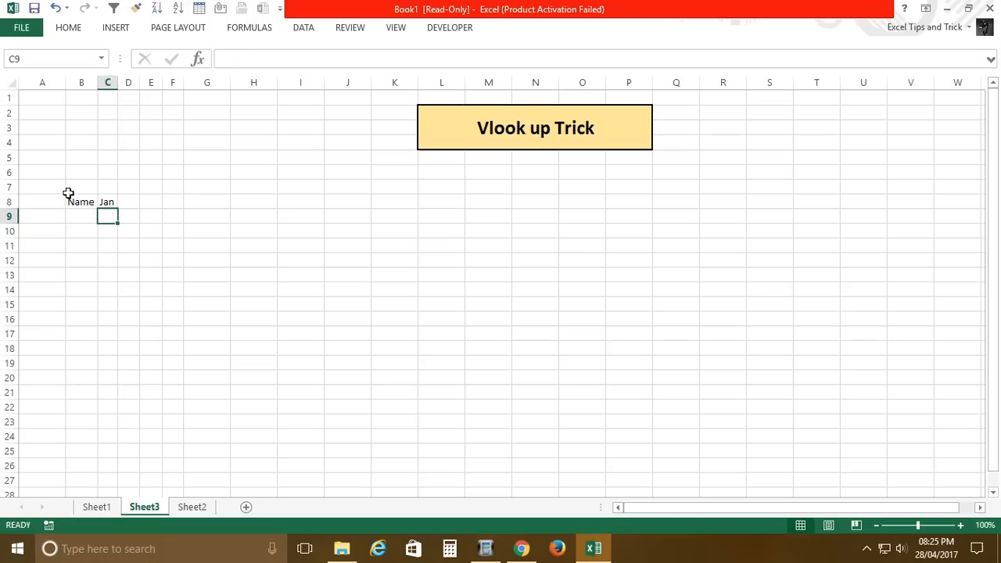
{"action": "left_click", "coordinate": [110, 202]}
{"action": "left_click_drag", "start_coordinate": [123, 212], "coordinate": [569, 213]}
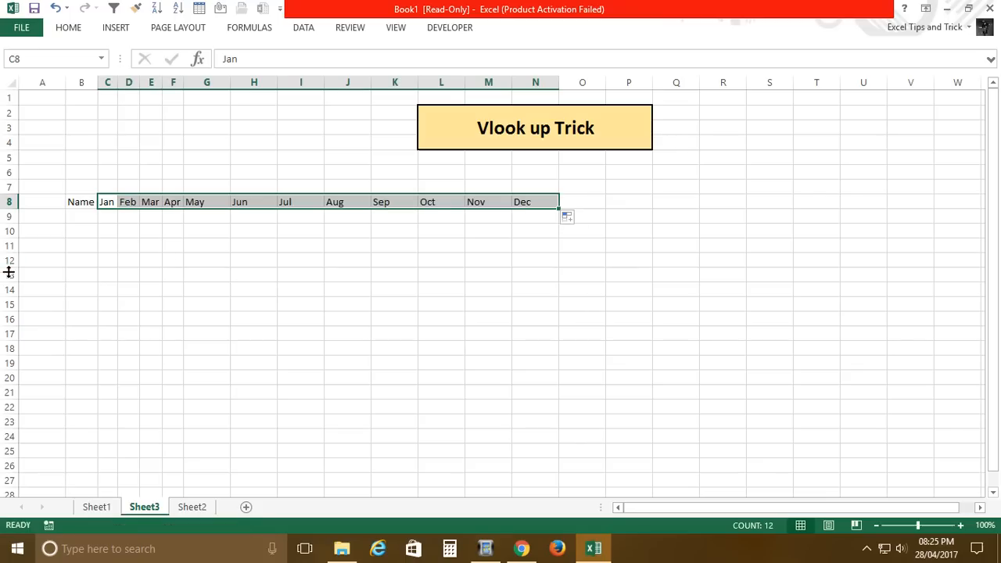
- Enter the formula =RANDBETWEEN(20,90) in cell B9
{"action": "left_click", "coordinate": [82, 218]}
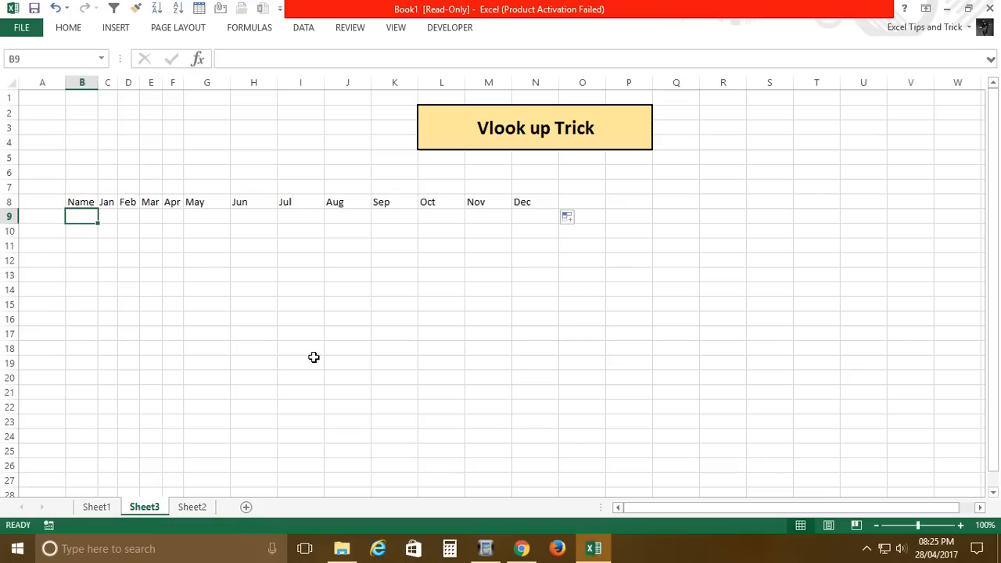
{"action": "type", "text": "=ran"}
{"action": "key", "text": "Down"}
{"action": "key", "text": "Tab"}
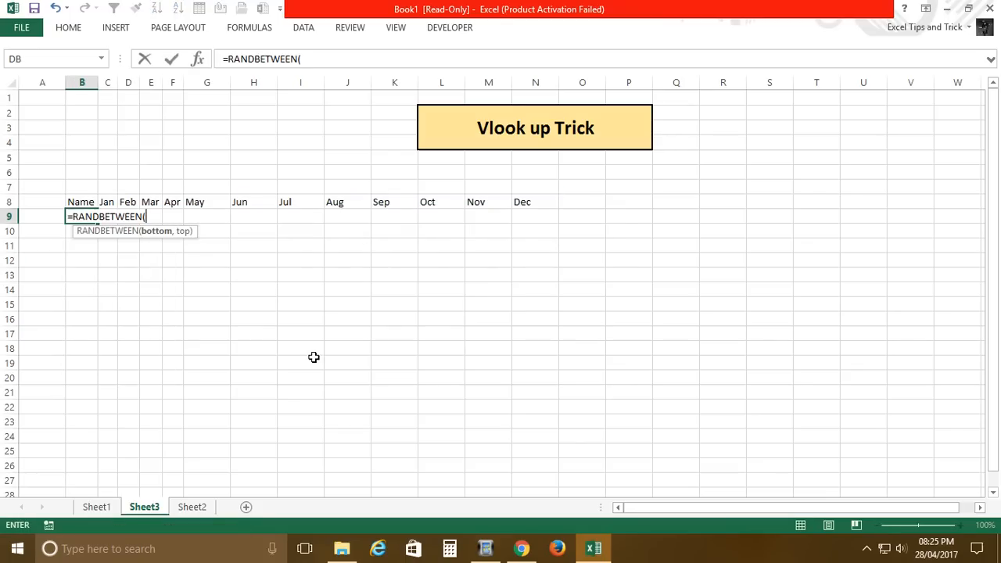
{"action": "type", "text": "20,90"}
{"action": "key", "text": "Return"}
- Fill the RANDBETWEEN formula from B9 across the row to N9 under Dec
{"action": "key", "text": "Up"}
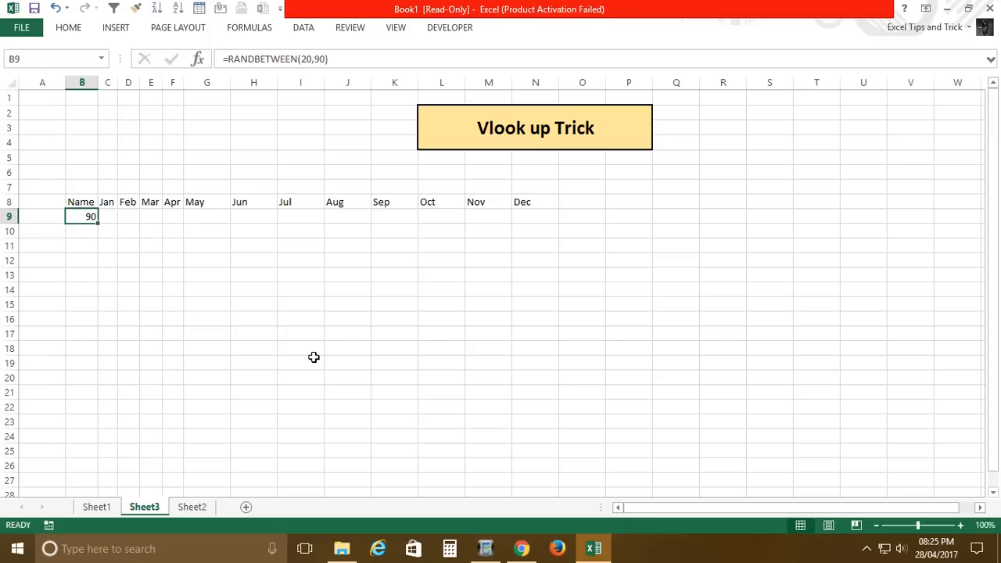
{"action": "key", "text": "shift+Right"}
{"action": "key", "text": "shift+Right"}
{"action": "key", "text": "shift+Right"}
{"action": "key", "text": "shift+Right"}
{"action": "key", "text": "shift+Right"}
{"action": "key", "text": "shift+Right"}
{"action": "key", "text": "shift+Right"}
{"action": "key", "text": "shift+Right"}
{"action": "key", "text": "shift+Right"}
{"action": "key", "text": "shift+Right"}
{"action": "key", "text": "shift+Right"}
{"action": "key", "text": "shift+Right"}
{"action": "key", "text": "shift+Right"}
{"action": "key", "text": "shift+Left"}
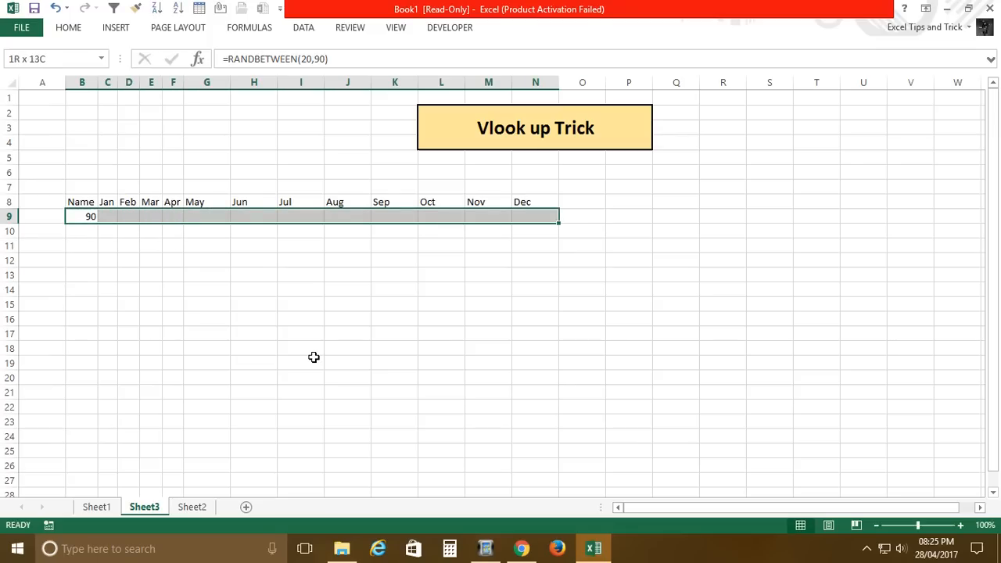
{"action": "key", "text": "ctrl+r"}
- Fill the random-number formulas of row 9 down through row 25, covering B9:N25
{"action": "key", "text": "shift+Down"}
{"action": "key", "text": "shift+Down"}
{"action": "key", "text": "shift+Down"}
{"action": "key", "text": "shift+Down"}
{"action": "key", "text": "shift+Down"}
{"action": "key", "text": "shift+Down"}
{"action": "key", "text": "shift+Down"}
{"action": "key", "text": "shift+Down"}
{"action": "key", "text": "shift+Down"}
{"action": "key", "text": "shift+Down"}
{"action": "key", "text": "shift+Down"}
{"action": "key", "text": "shift+Down"}
{"action": "key", "text": "shift+Down"}
{"action": "key", "text": "shift+Down"}
{"action": "key", "text": "shift+Down"}
{"action": "key", "text": "shift+Down"}
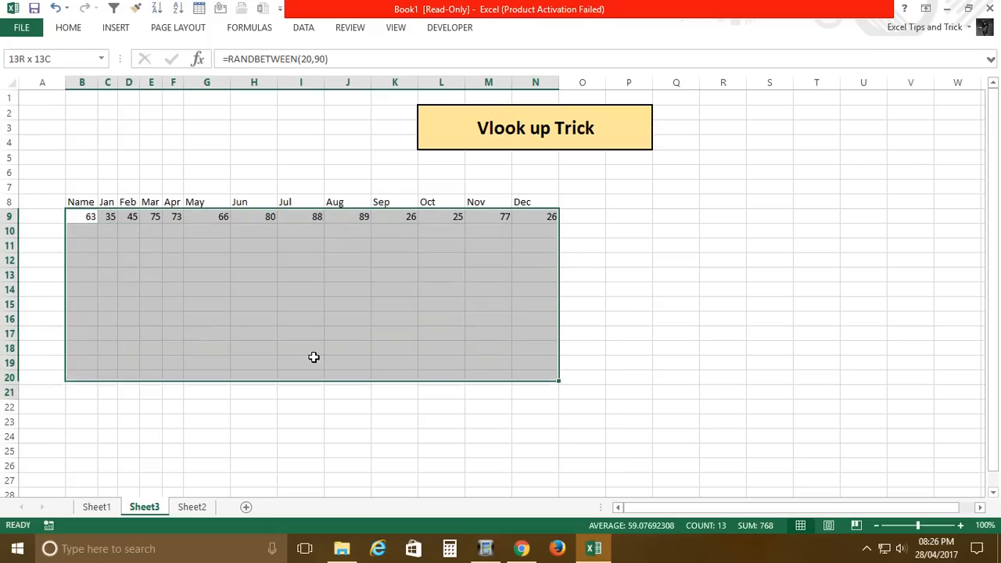
{"action": "key", "text": "ctrl+d"}
- Replace the formulas in B9:N25 with their values by copying and pasting them in place as values
{"action": "key", "text": "ctrl+c"}
{"action": "key", "text": "alt"}
{"action": "key", "text": "e"}
{"action": "key", "text": "s"}
{"action": "key", "text": "v"}
{"action": "key", "text": "Return"}
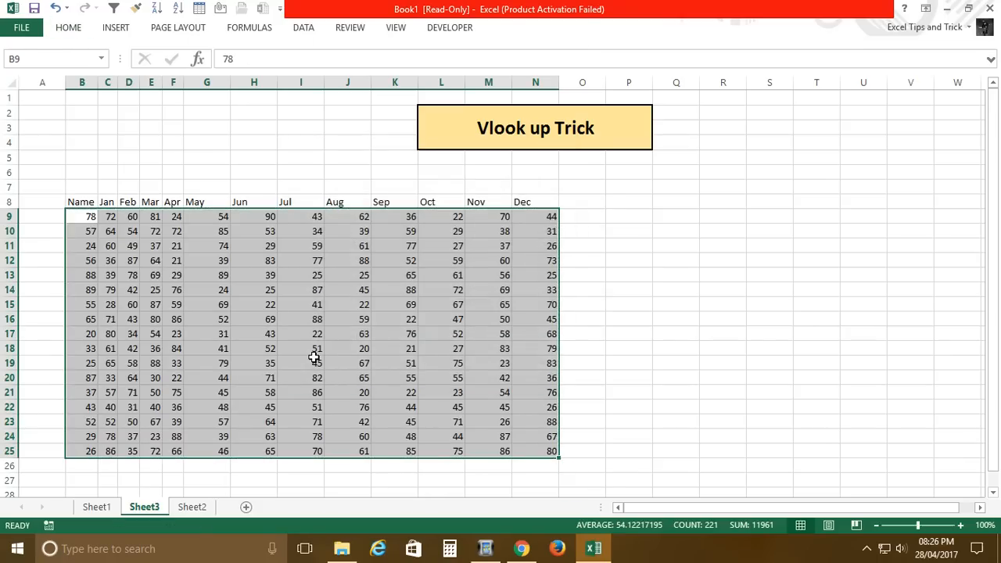
{"action": "key", "text": "Escape"}
- Replace the numbers in B9:B22 under Name with a, b, c, d, f, g, h, j, k, l, p, o, iu and y
{"action": "key", "text": "Up"}
{"action": "key", "text": "Down"}
{"action": "type", "text": "a"}
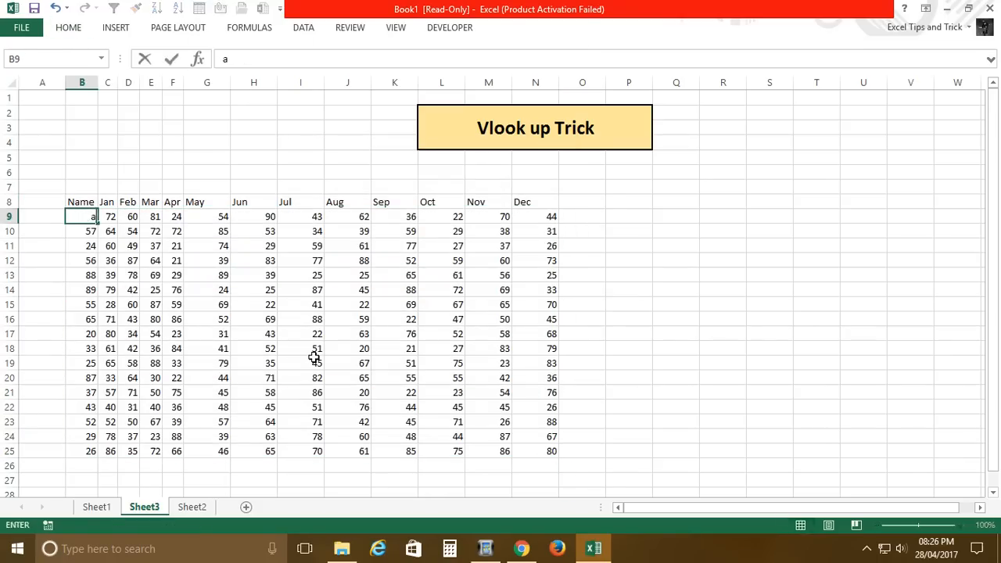
{"action": "key", "text": "Return"}
{"action": "type", "text": "b"}
{"action": "key", "text": "Return"}
{"action": "type", "text": "c"}
{"action": "key", "text": "Return"}
{"action": "type", "text": "d"}
{"action": "key", "text": "Return"}
{"action": "type", "text": "f g h j k l "}
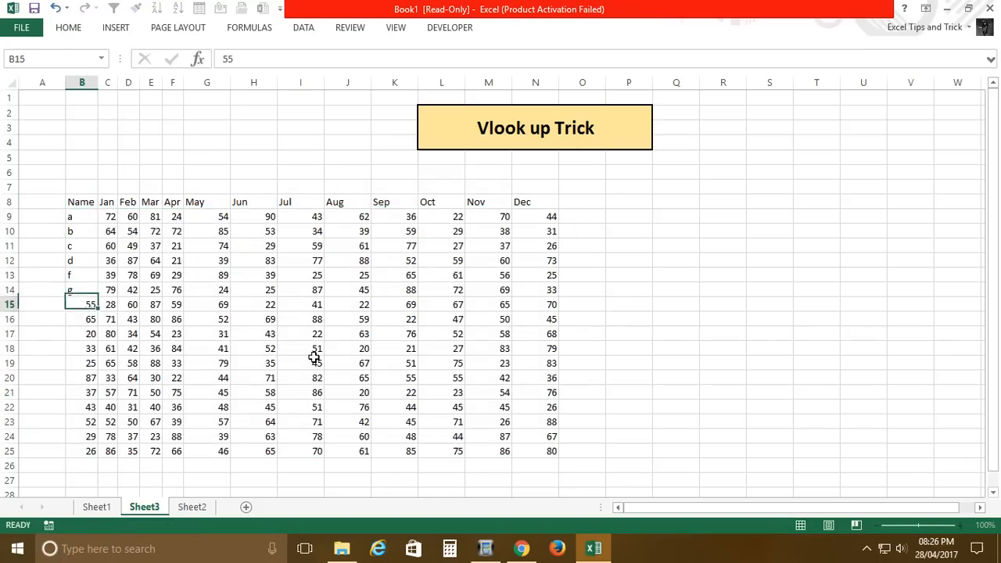
{"action": "type", "text": "p o iu y"}
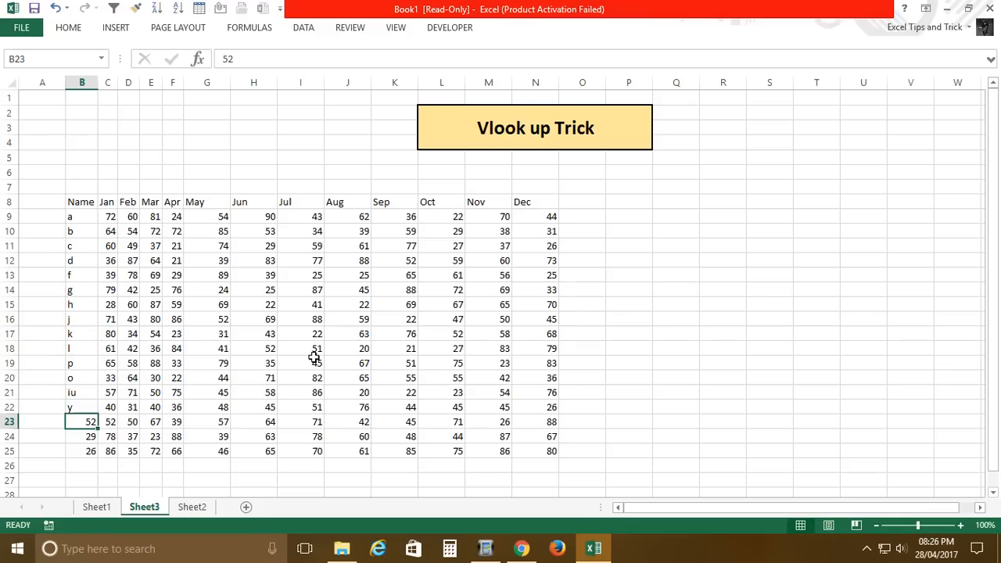
- Clear the leftover rows below the last name, B23:N25
{"action": "key", "text": "Up"}
{"action": "key", "text": "Up"}
{"action": "key", "text": "Down"}
{"action": "key", "text": "Down"}
{"action": "key", "text": "ctrl+shift+Right"}
{"action": "key", "text": "ctrl+shift+Down"}
{"action": "key", "text": "Delete"}
{"action": "key", "text": "Up"}
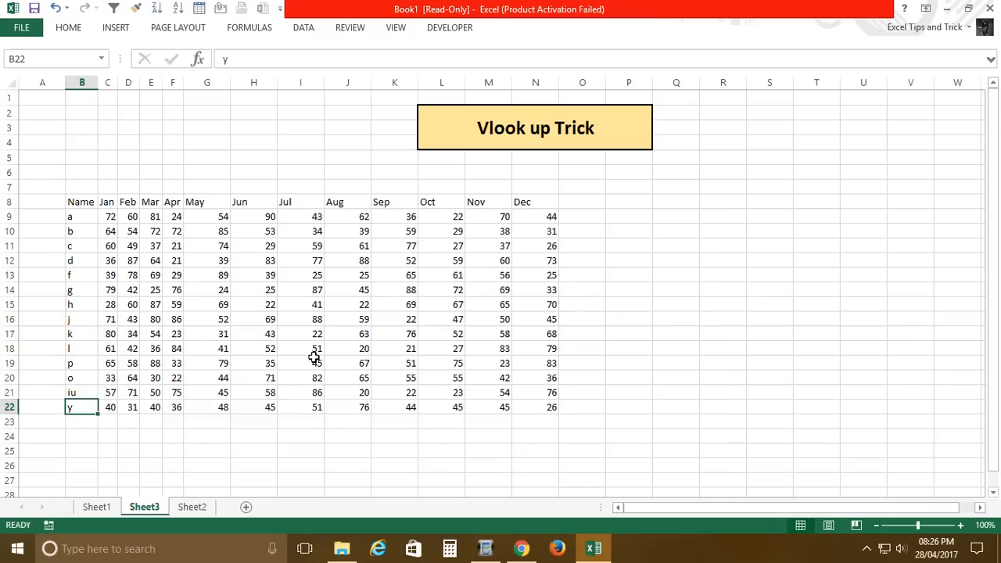
- Autofit the May column G to its contents and widen the Jun column H
{"action": "left_click", "coordinate": [108, 203]}
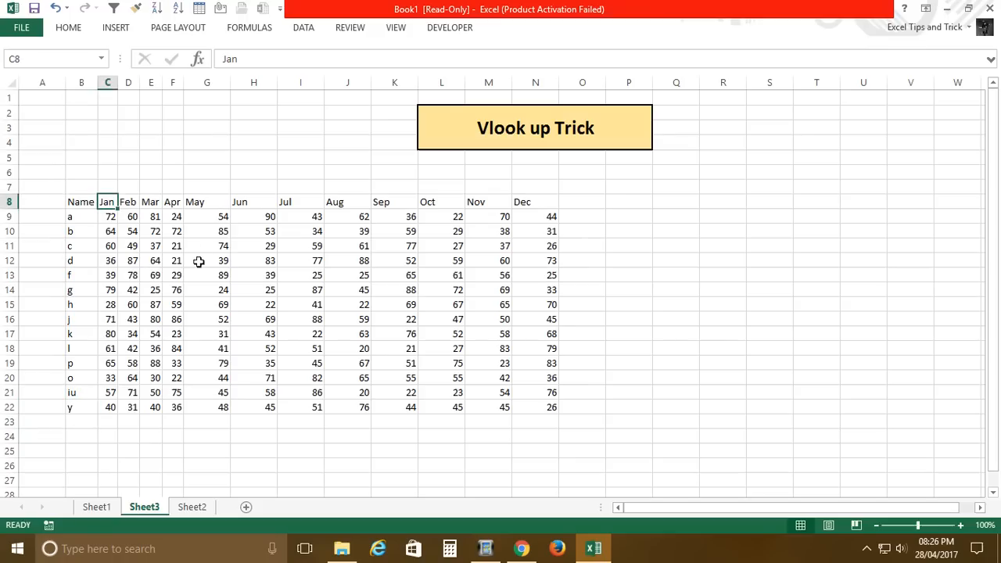
{"action": "left_click", "coordinate": [151, 334]}
{"action": "left_click_drag", "start_coordinate": [81, 201], "coordinate": [538, 409]}
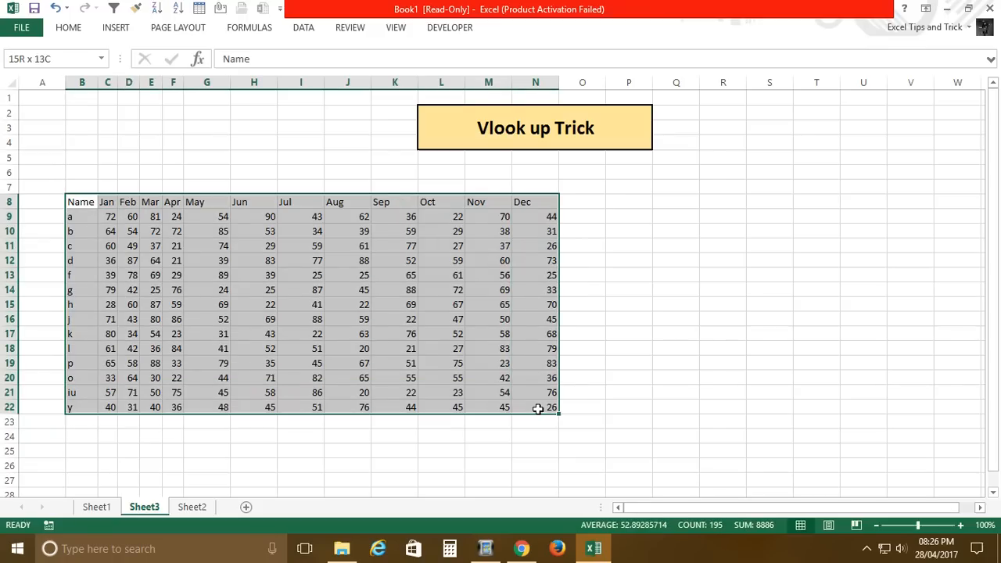
{"action": "double_click", "coordinate": [231, 82]}
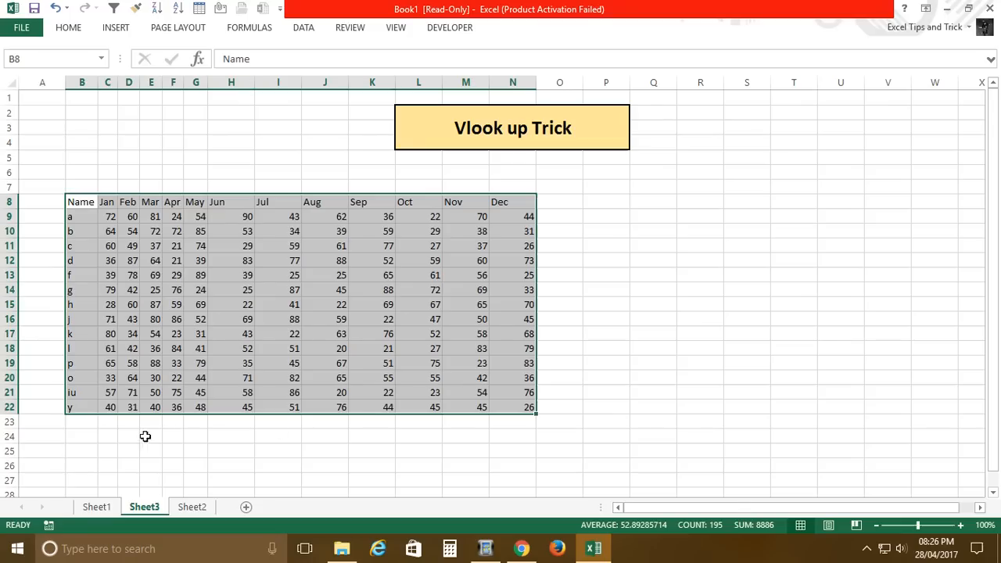
{"action": "left_click", "coordinate": [174, 203]}
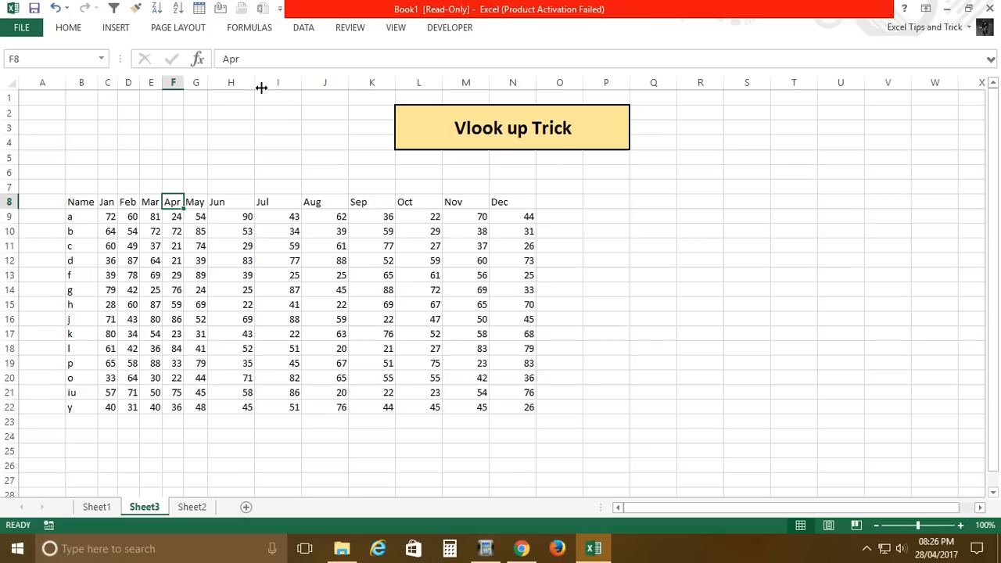
{"action": "left_click_drag", "start_coordinate": [261, 87], "coordinate": [279, 120]}
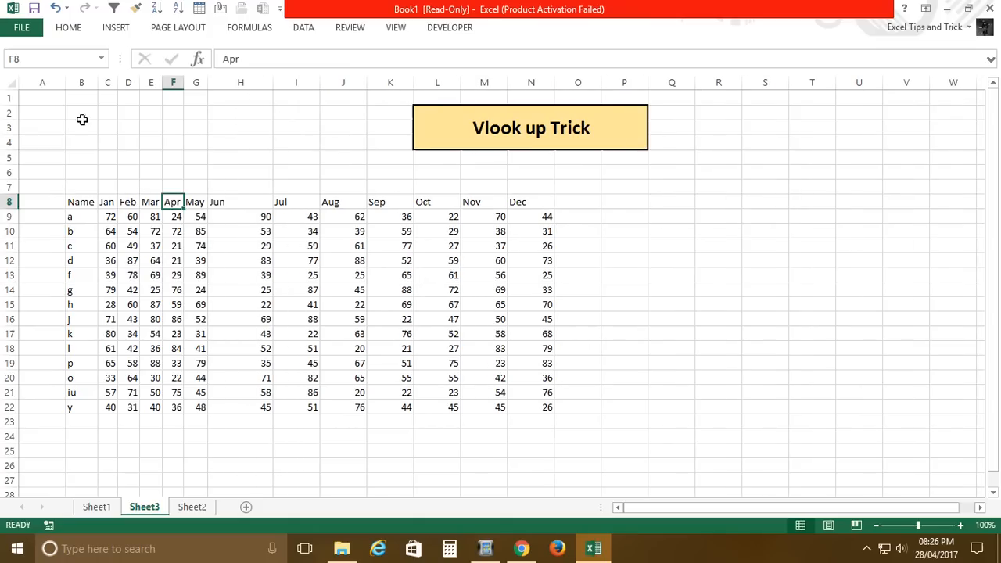
- Move the merged Vlook up Trick title block to R3:V5, clear of the monthly table
{"action": "left_click", "coordinate": [87, 83]}
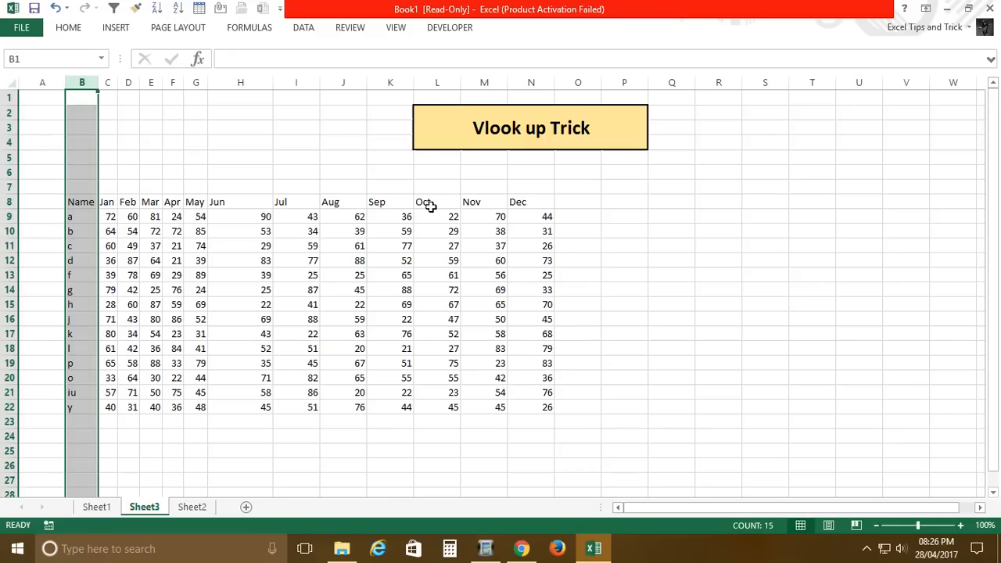
{"action": "left_click", "coordinate": [427, 120]}
{"action": "key", "text": "ctrl+x"}
{"action": "left_click", "coordinate": [719, 130]}
{"action": "key", "text": "ctrl+v"}
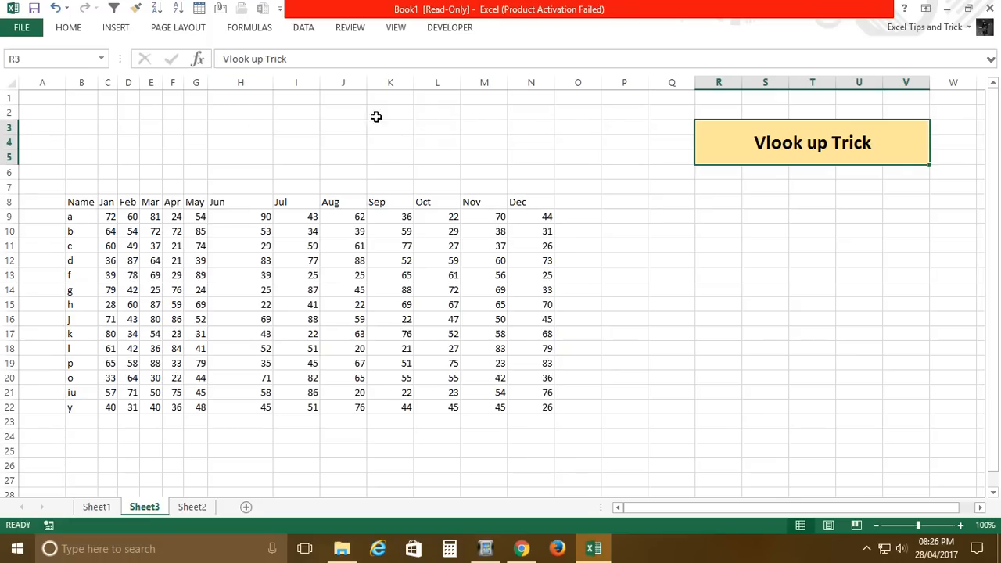
- Narrow columns B through N to one uniform width, and widen column B slightly to fit the Name heading
{"action": "left_click", "coordinate": [84, 83]}
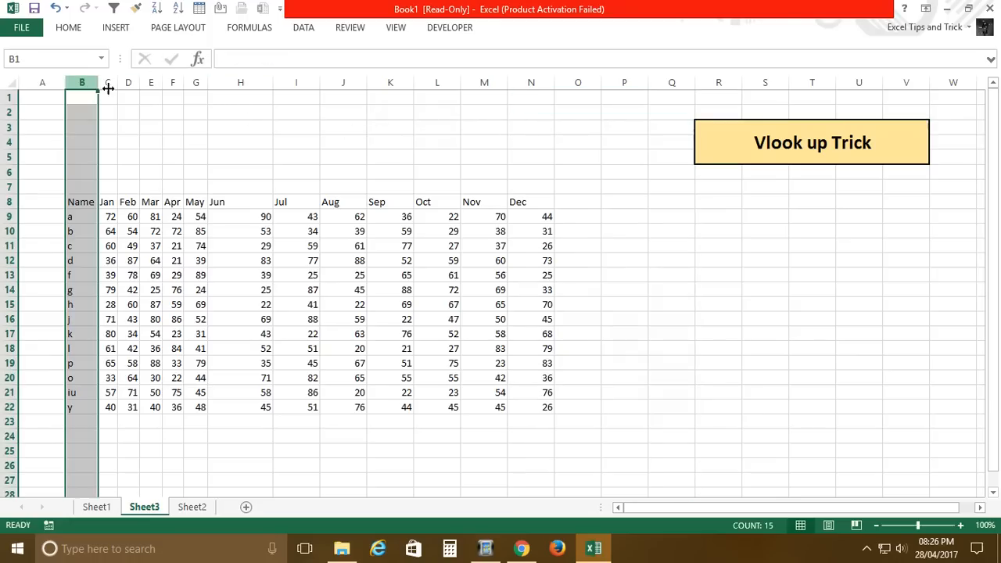
{"action": "left_click", "coordinate": [539, 94], "text": "shift"}
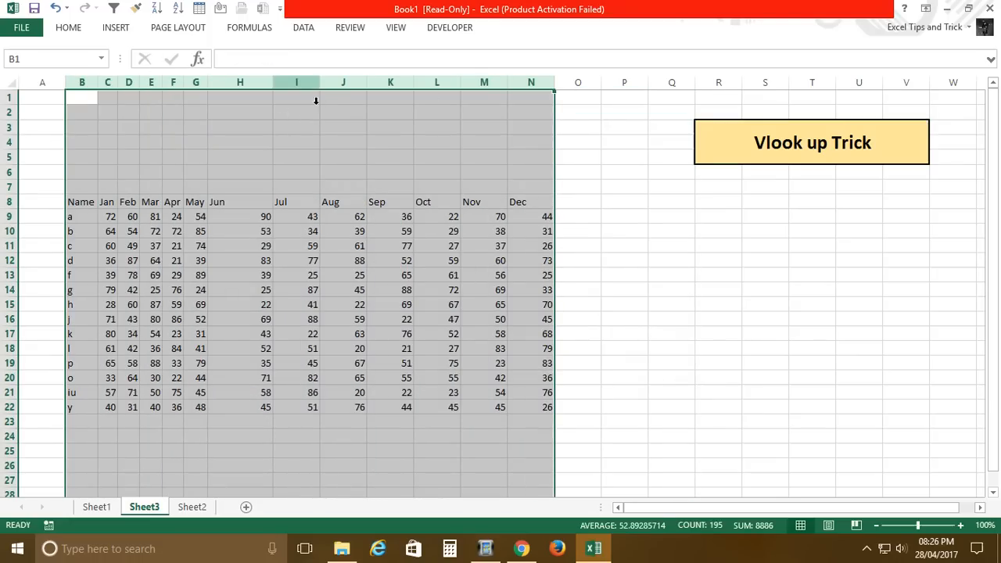
{"action": "left_click_drag", "start_coordinate": [321, 85], "coordinate": [282, 97]}
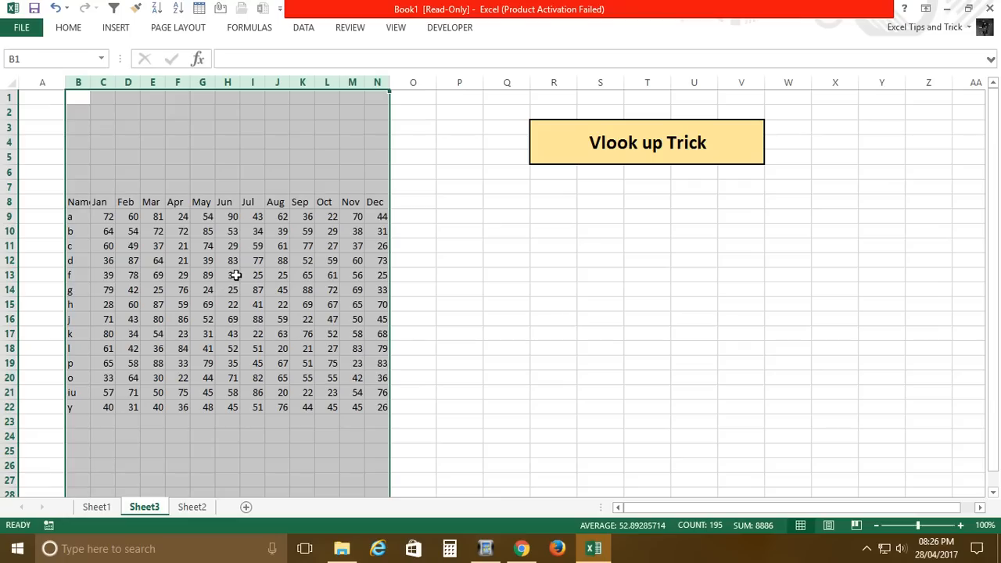
{"action": "left_click", "coordinate": [81, 206]}
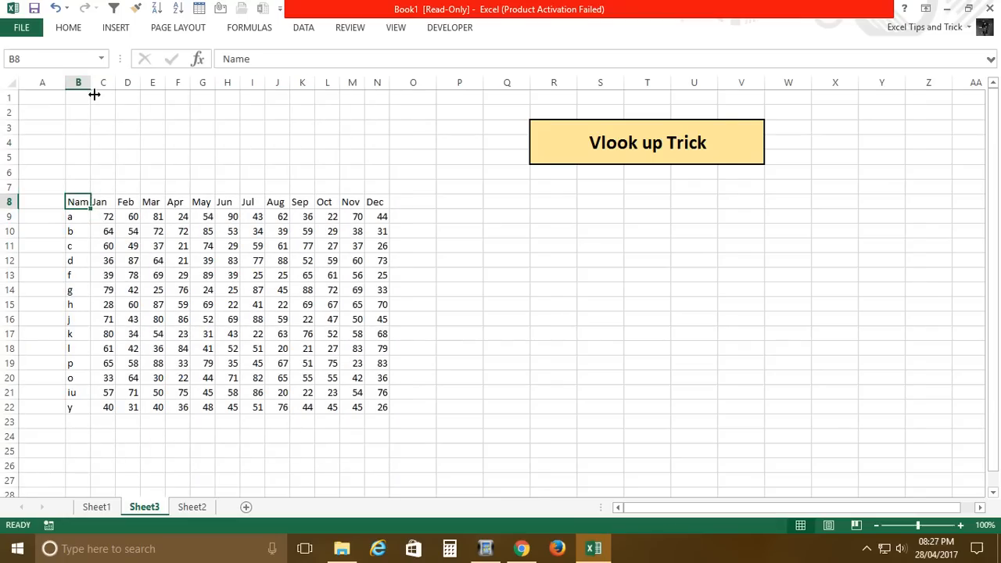
{"action": "left_click_drag", "start_coordinate": [92, 93], "coordinate": [98, 97]}
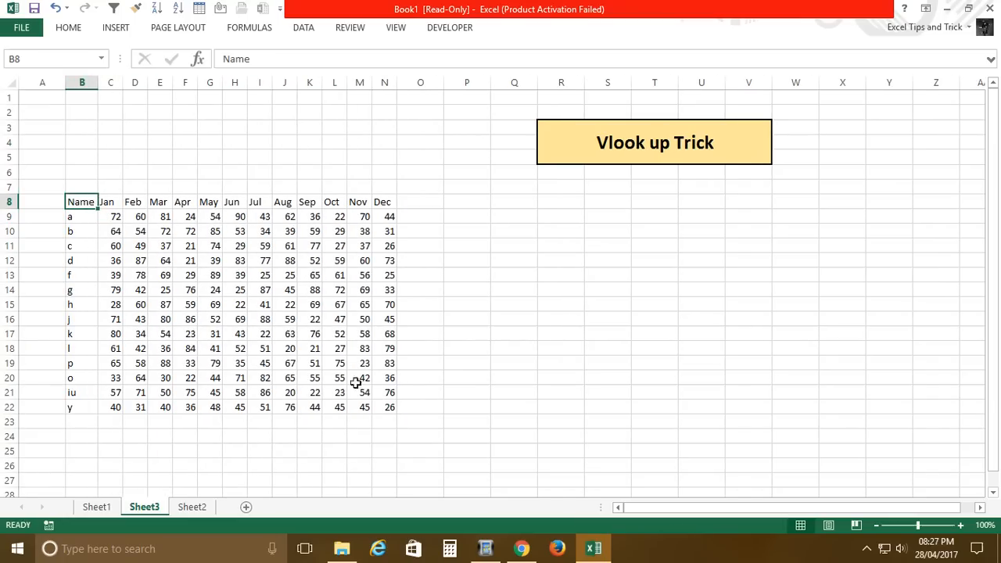
- Add borders to all cells of the table B8:N22 and align its contents middle and left
{"action": "left_click", "coordinate": [377, 411], "text": "shift"}
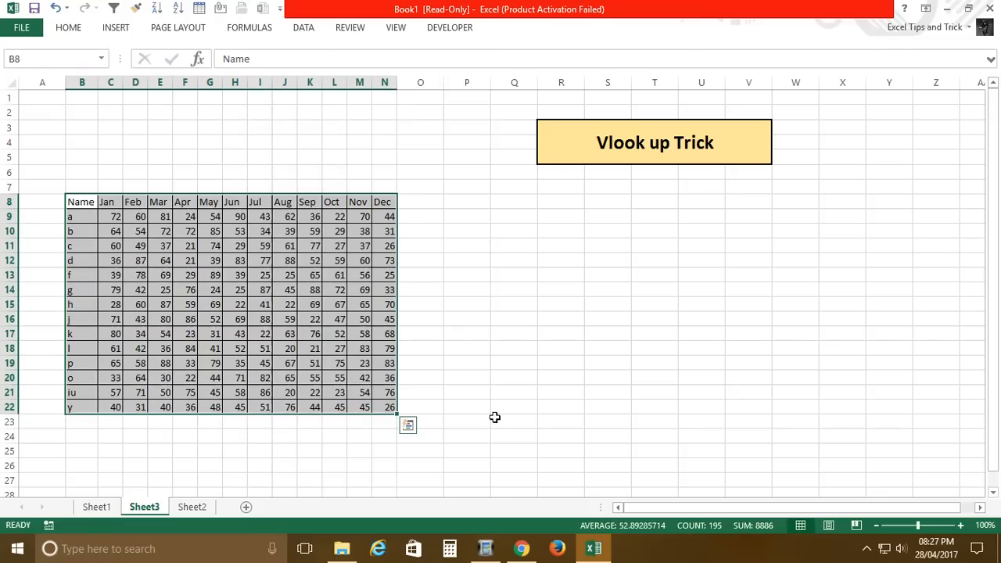
{"action": "left_click", "coordinate": [72, 30]}
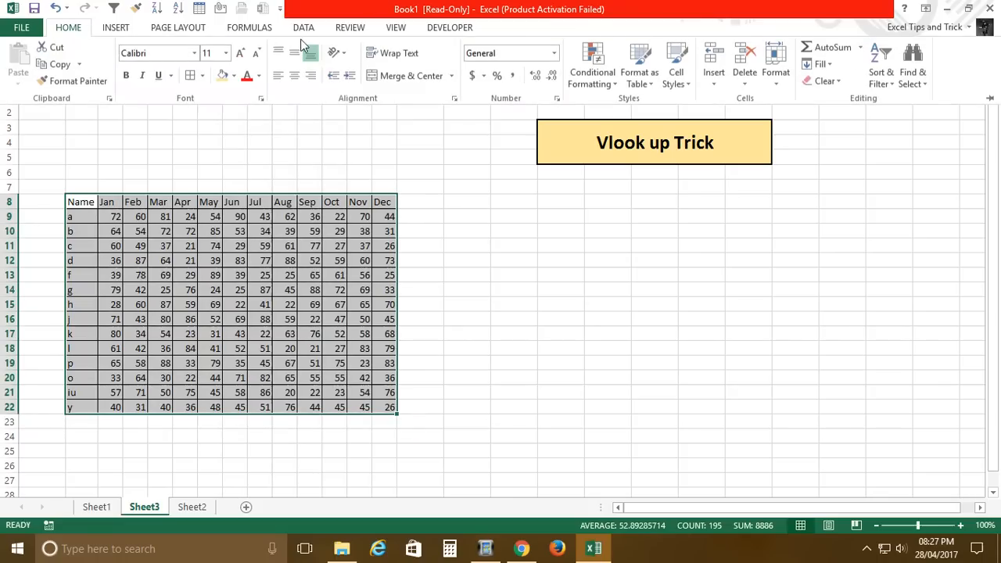
{"action": "left_click", "coordinate": [293, 54]}
{"action": "left_click", "coordinate": [282, 78]}
{"action": "left_click", "coordinate": [551, 309]}
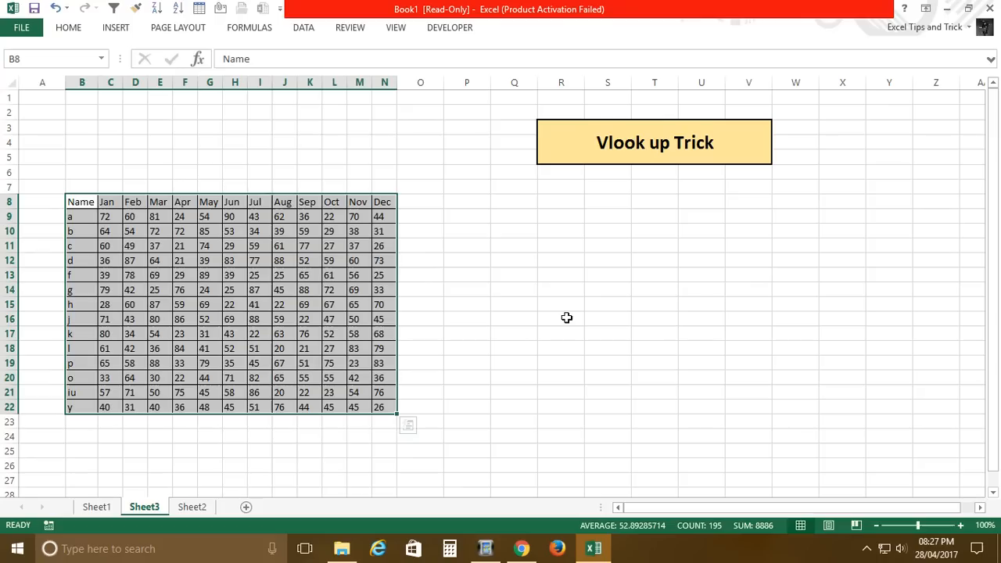
{"action": "left_click", "coordinate": [77, 208]}
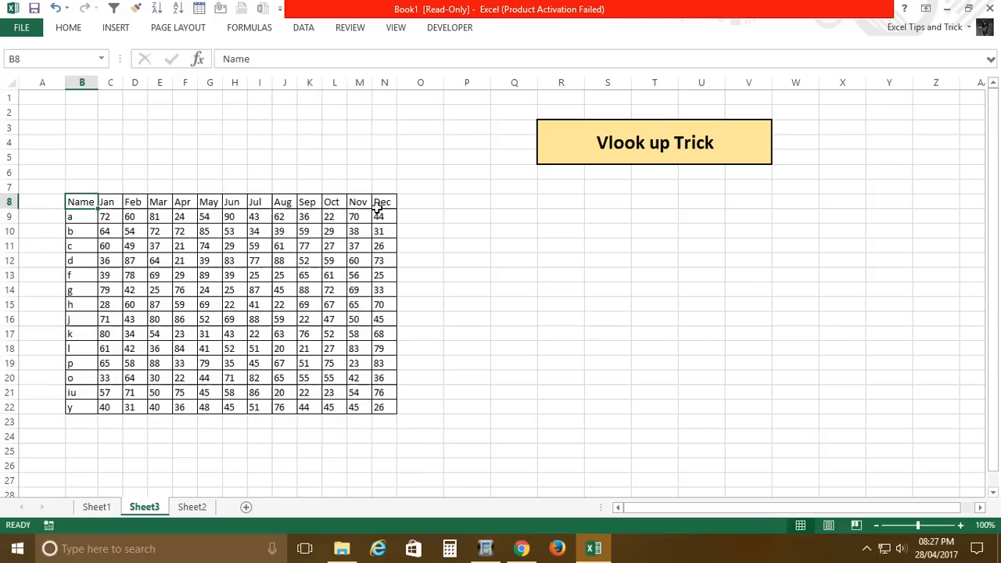
{"action": "left_click_drag", "start_coordinate": [378, 208], "coordinate": [371, 207]}
{"action": "key", "text": "ctrl+c"}
{"action": "left_click", "coordinate": [209, 204]}
{"action": "key", "text": "Escape"}
- Copy the headings Name through May from B8:G8 to R12:W12
{"action": "left_click", "coordinate": [83, 201]}
{"action": "left_click_drag", "start_coordinate": [213, 206], "coordinate": [181, 204]}
{"action": "key", "text": "ctrl+c"}
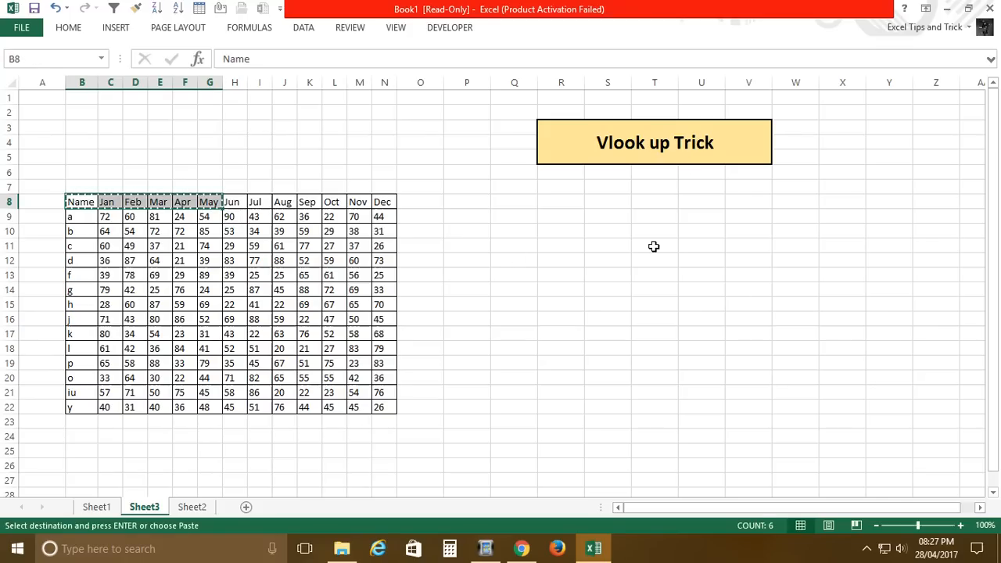
{"action": "left_click", "coordinate": [559, 264]}
{"action": "key", "text": "ctrl+v"}
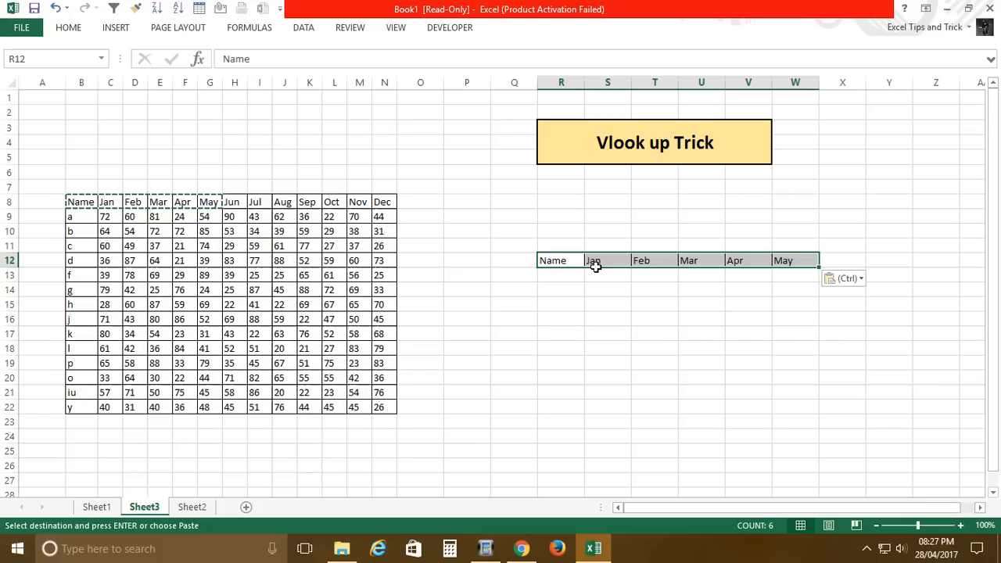
- Make the copied headings in R12:W12 bold and fill them with a light blue-gray theme color
{"action": "key", "text": "ctrl+b"}
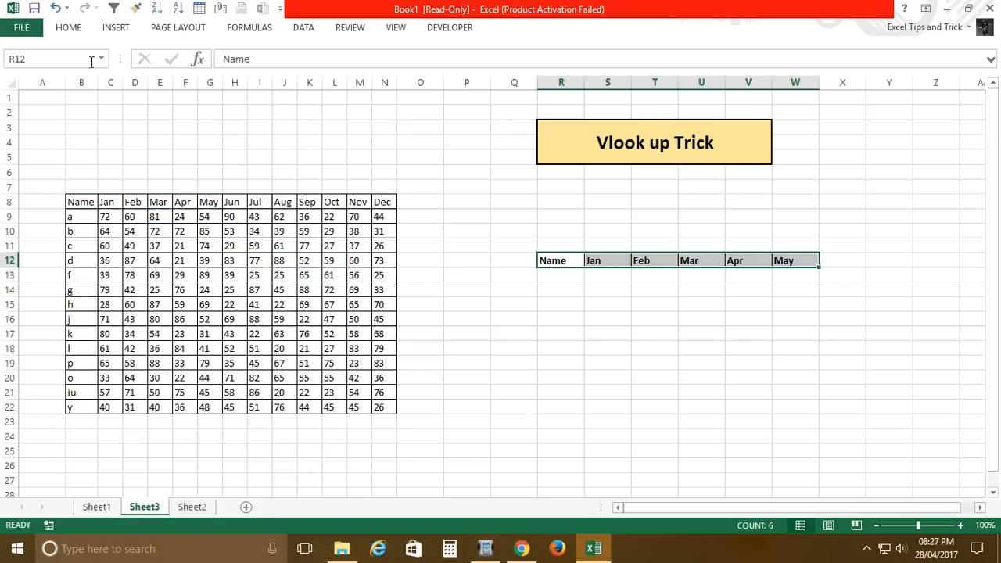
{"action": "left_click", "coordinate": [68, 27]}
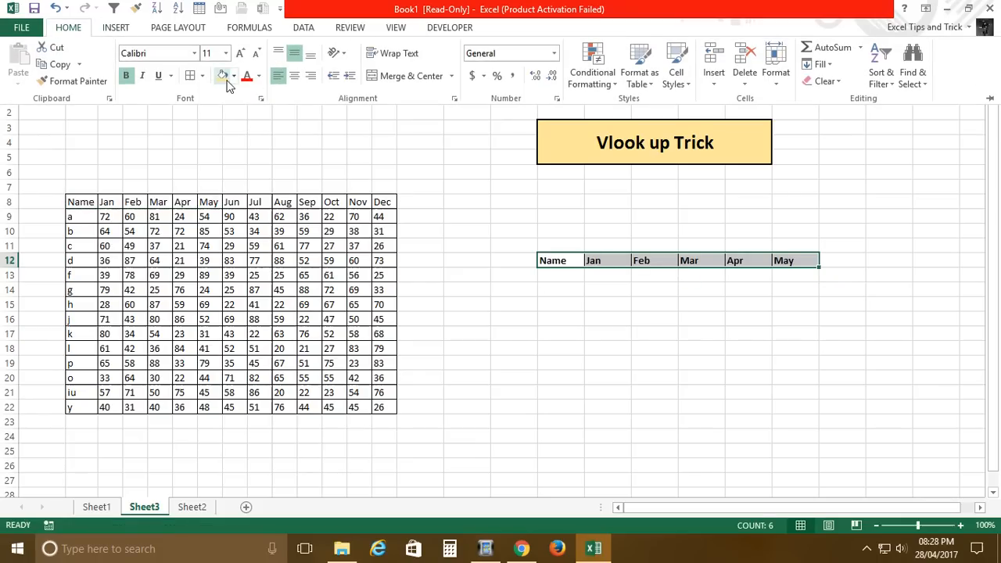
{"action": "left_click", "coordinate": [223, 76]}
{"action": "left_click", "coordinate": [234, 75]}
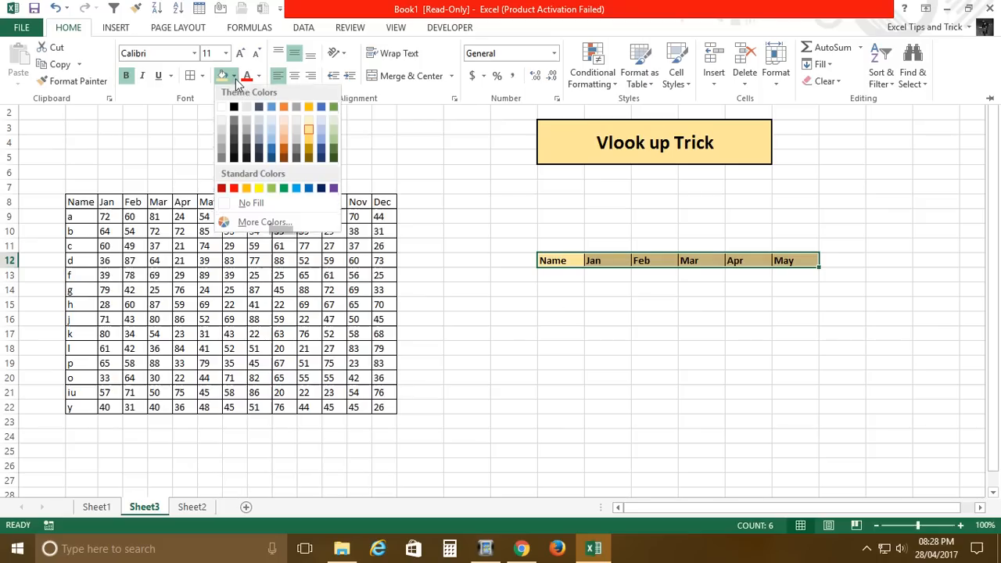
{"action": "left_click", "coordinate": [263, 132]}
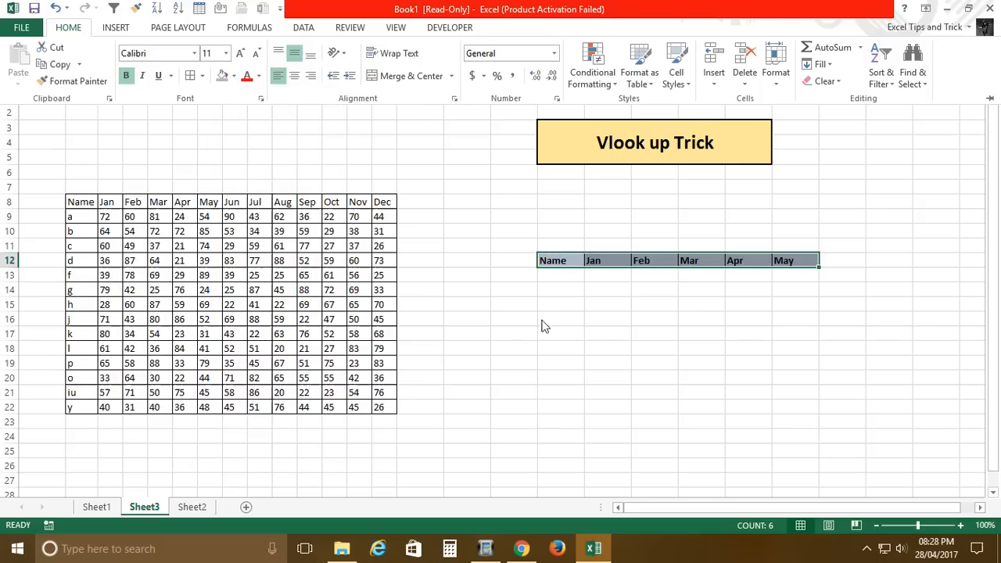
- Copy the name g from B14 into R13 under the new Name heading
{"action": "left_click", "coordinate": [560, 277]}
{"action": "left_click", "coordinate": [87, 293]}
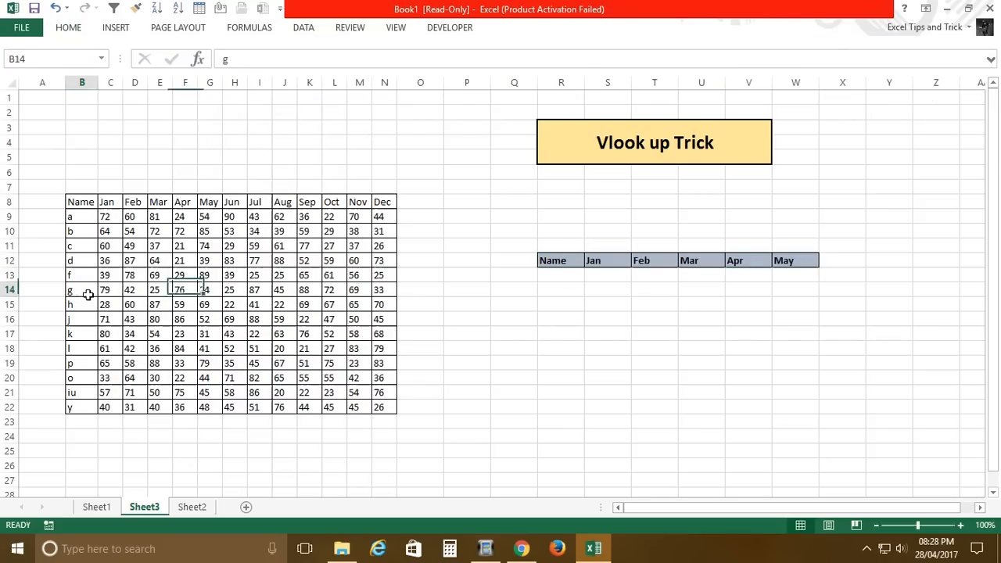
{"action": "key", "text": "ctrl+c"}
{"action": "left_click", "coordinate": [569, 281]}
{"action": "key", "text": "ctrl+v"}
{"action": "left_click", "coordinate": [606, 279]}
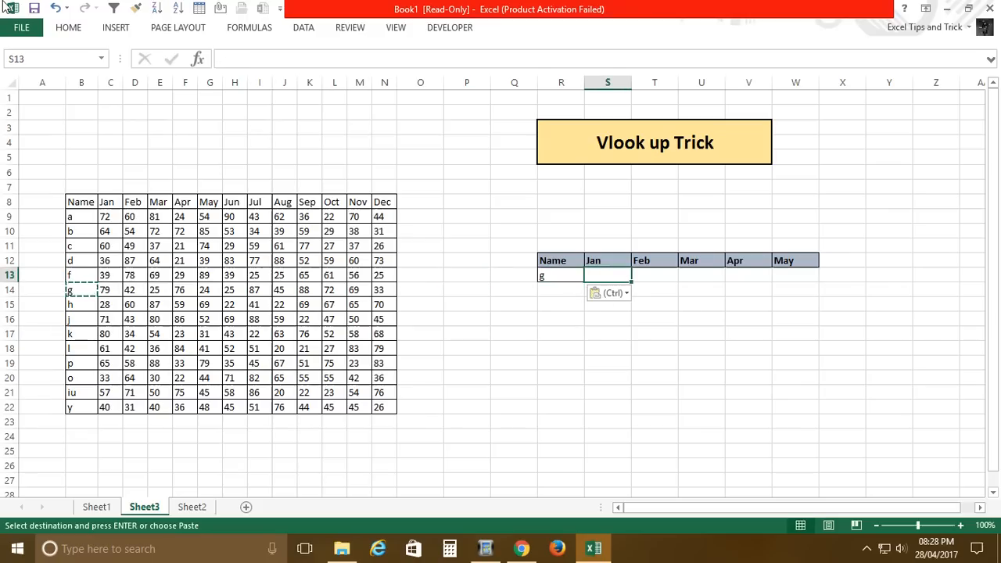
{"action": "key", "text": "Escape"}
{"action": "key", "text": "Escape"}
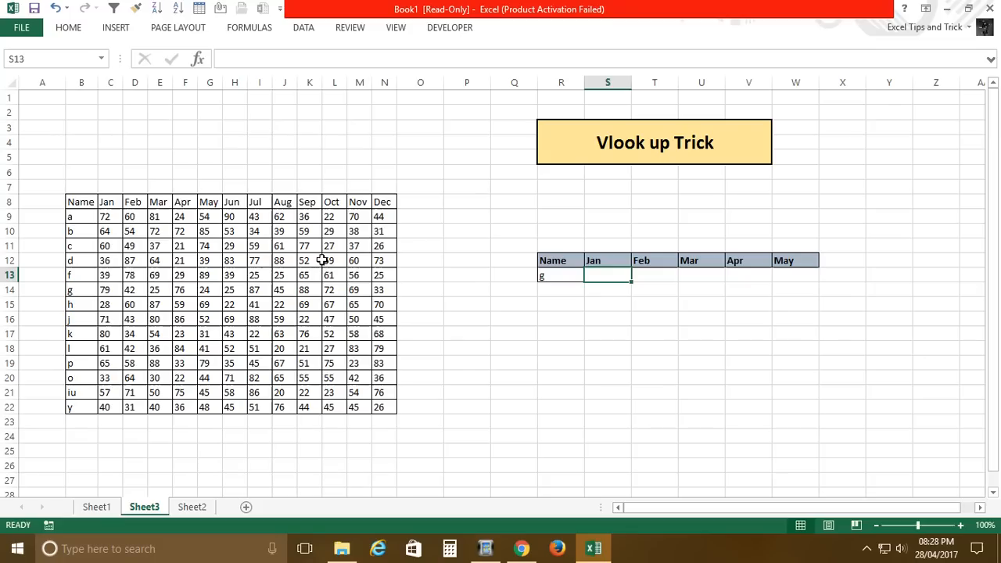
- Enter =VLOOKUP(R13,B8:N22,2,0) in S13 and compare it with the Jan value of g in the table
{"action": "type", "text": "=VLOOKUP("}
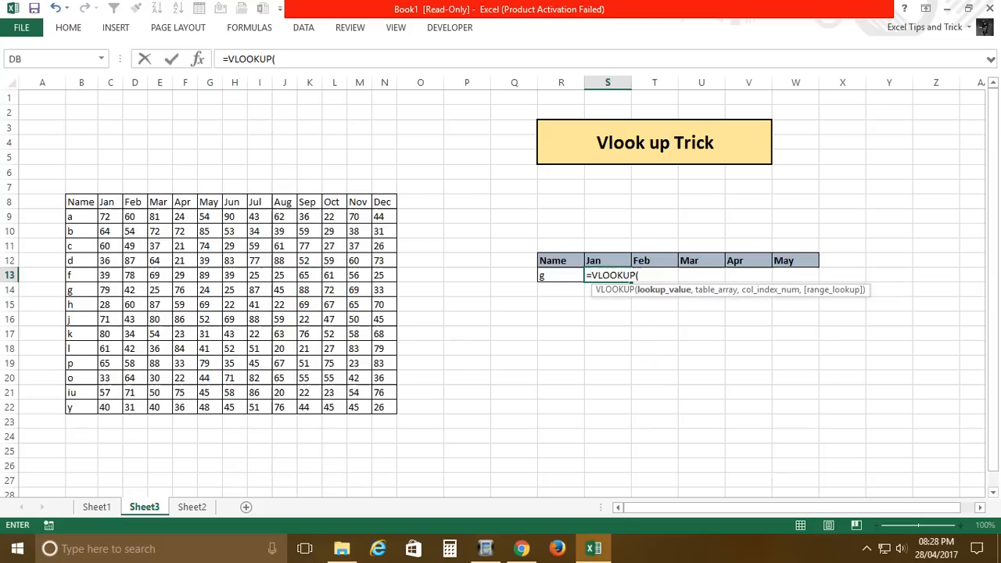
{"action": "left_click", "coordinate": [567, 277]}
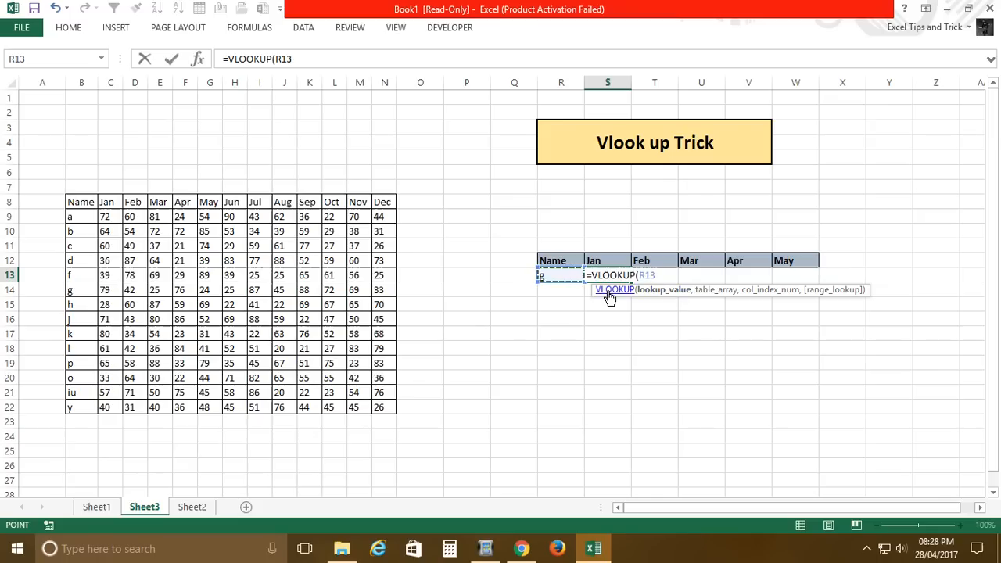
{"action": "type", "text": ","}
{"action": "left_click_drag", "start_coordinate": [69, 204], "coordinate": [398, 408]}
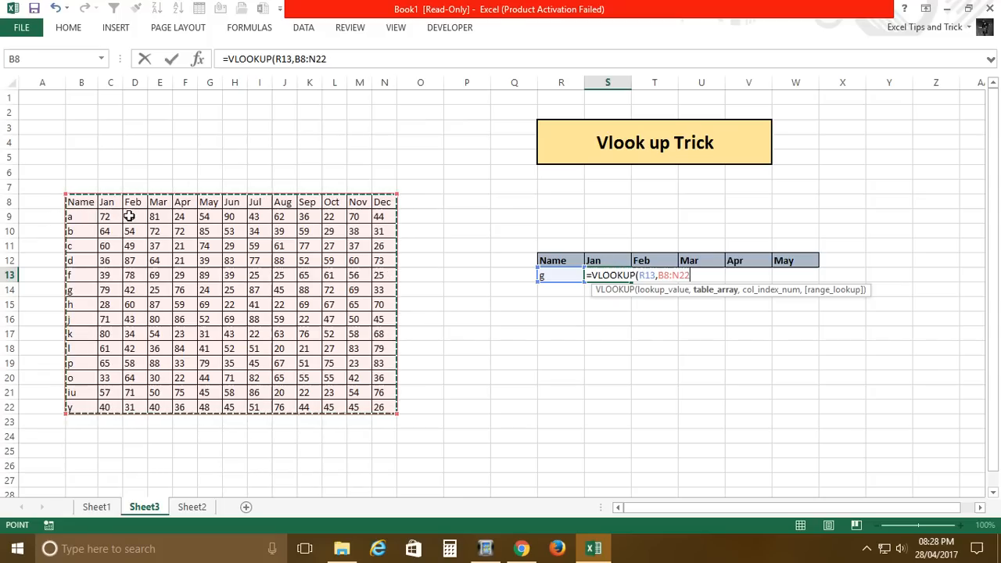
{"action": "type", "text": ",2,0"}
{"action": "key", "text": "Return"}
{"action": "key", "text": "Up"}
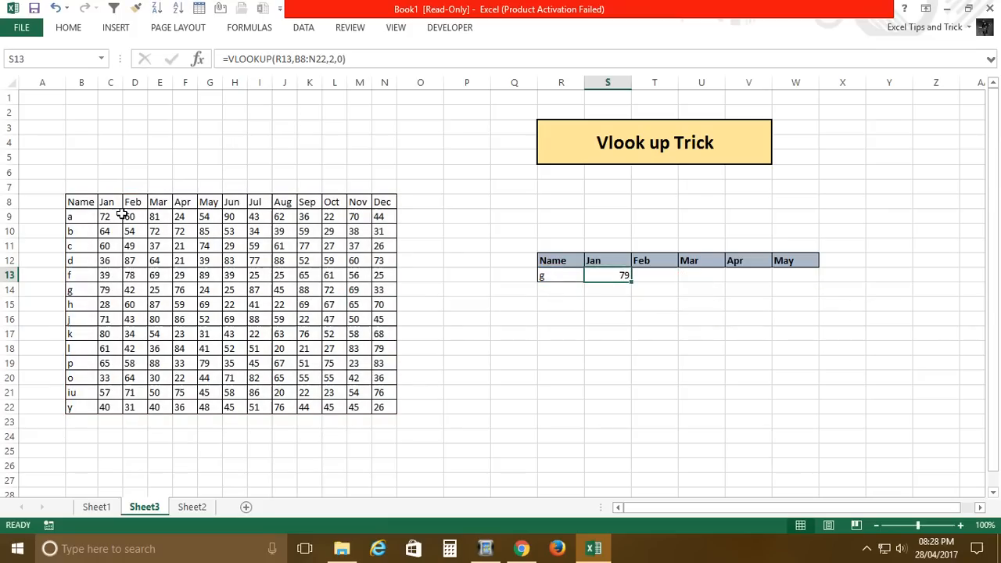
{"action": "left_click", "coordinate": [558, 280]}
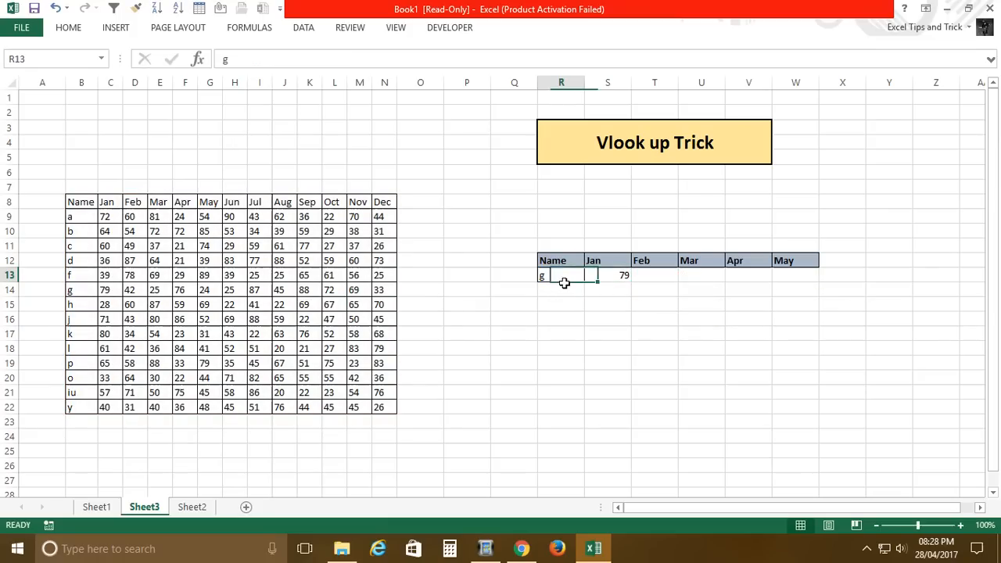
{"action": "left_click", "coordinate": [92, 291]}
{"action": "left_click", "coordinate": [105, 290]}
- Make the references R13 and B8 absolute in the S13 formula, giving =VLOOKUP($R$13,$B$8:N22,2,0)
{"action": "left_click", "coordinate": [625, 278]}
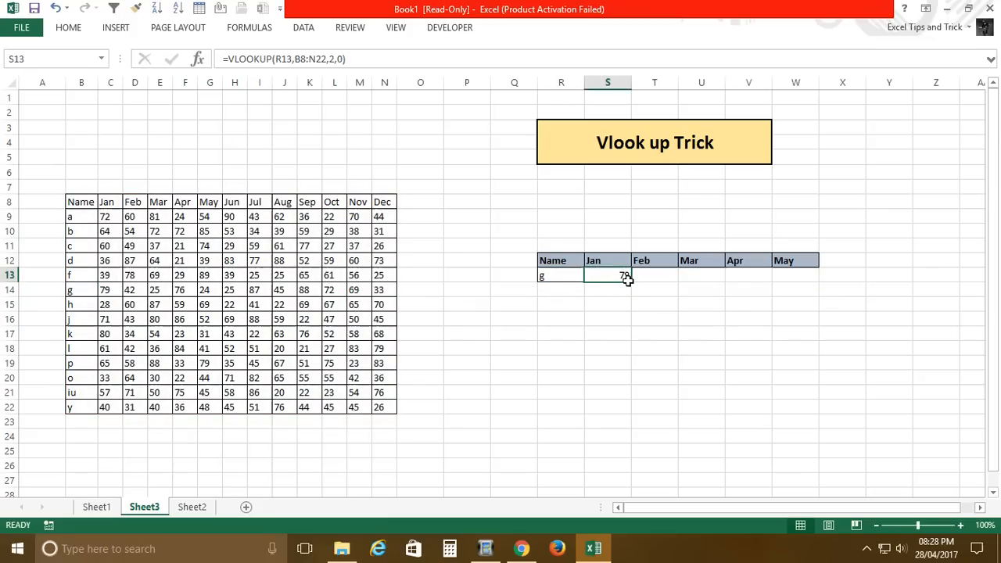
{"action": "left_click", "coordinate": [295, 60]}
{"action": "key", "text": "F4"}
{"action": "left_click", "coordinate": [318, 60]}
{"action": "key", "text": "F4"}
{"action": "key", "text": "Return"}
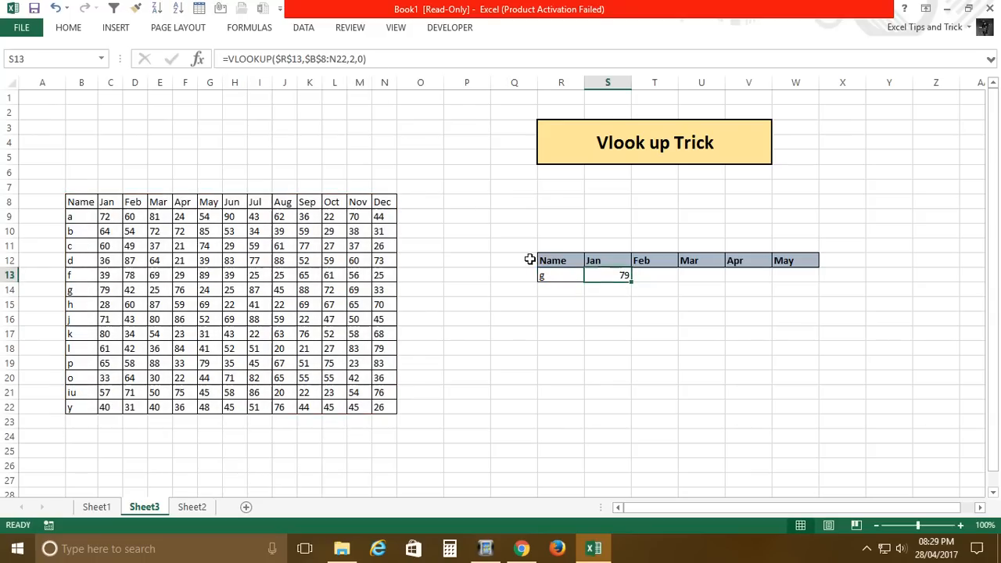
- Copy the S13 lookup formula to T13 under Feb and change its column index to 3
{"action": "key", "text": "ctrl+c"}
{"action": "key", "text": "Right"}
{"action": "key", "text": "ctrl+v"}
{"action": "key", "text": "Escape"}
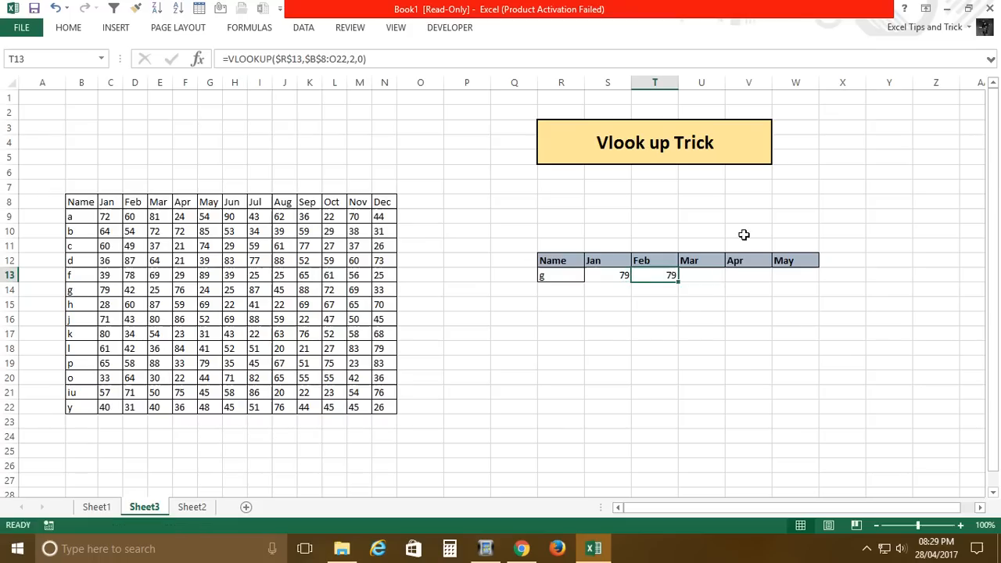
{"action": "left_click", "coordinate": [354, 60]}
{"action": "key", "text": "BackSpace"}
{"action": "type", "text": "3"}
{"action": "key", "text": "Return"}
{"action": "key", "text": "Up"}
- Copy the T13 lookup formula to U13 under Mar and change its column index to 4
{"action": "key", "text": "ctrl+c"}
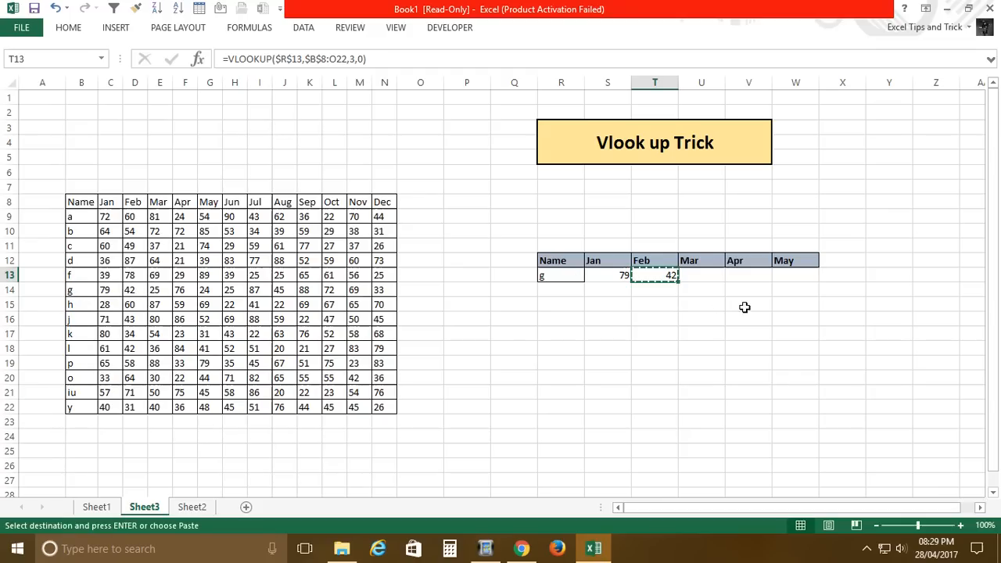
{"action": "left_click", "coordinate": [718, 275]}
{"action": "key", "text": "ctrl+v"}
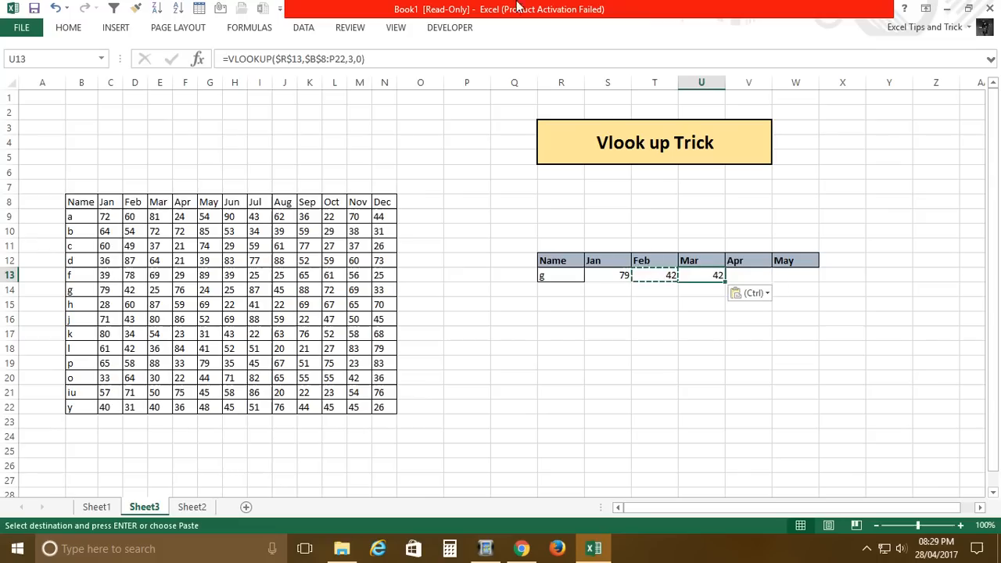
{"action": "left_click", "coordinate": [361, 59]}
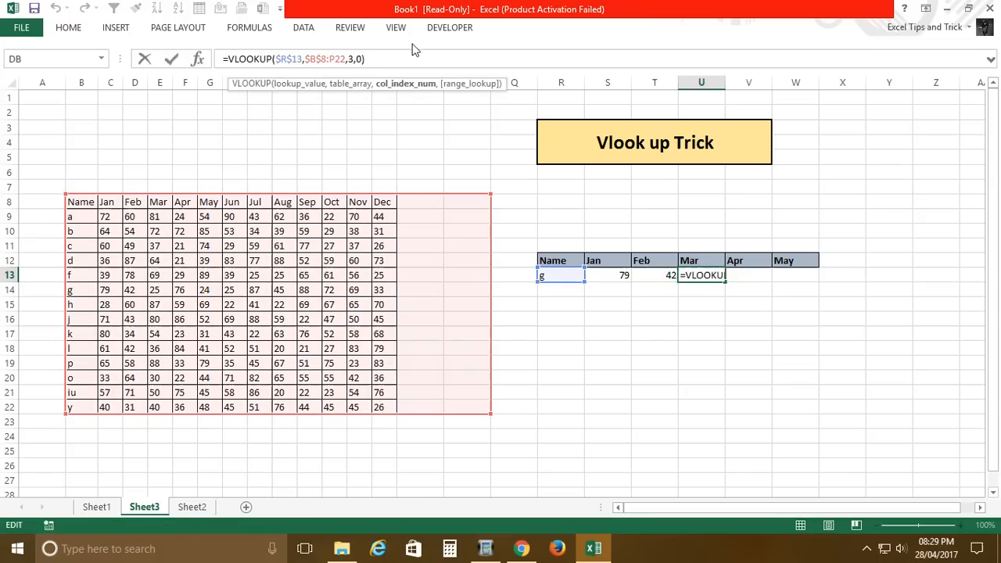
{"action": "key", "text": "BackSpace"}
{"action": "type", "text": "4"}
{"action": "key", "text": "Return"}
- Clear the lookup formulas from S13:U13
{"action": "left_click", "coordinate": [613, 276]}
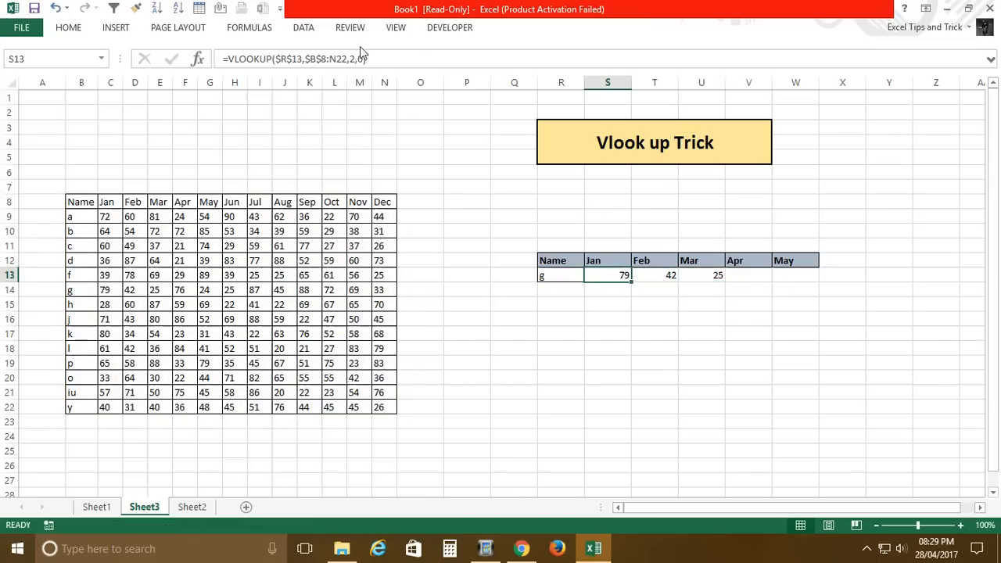
{"action": "left_click", "coordinate": [723, 275], "text": "shift"}
{"action": "key", "text": "Delete"}
{"action": "left_click", "coordinate": [606, 275]}
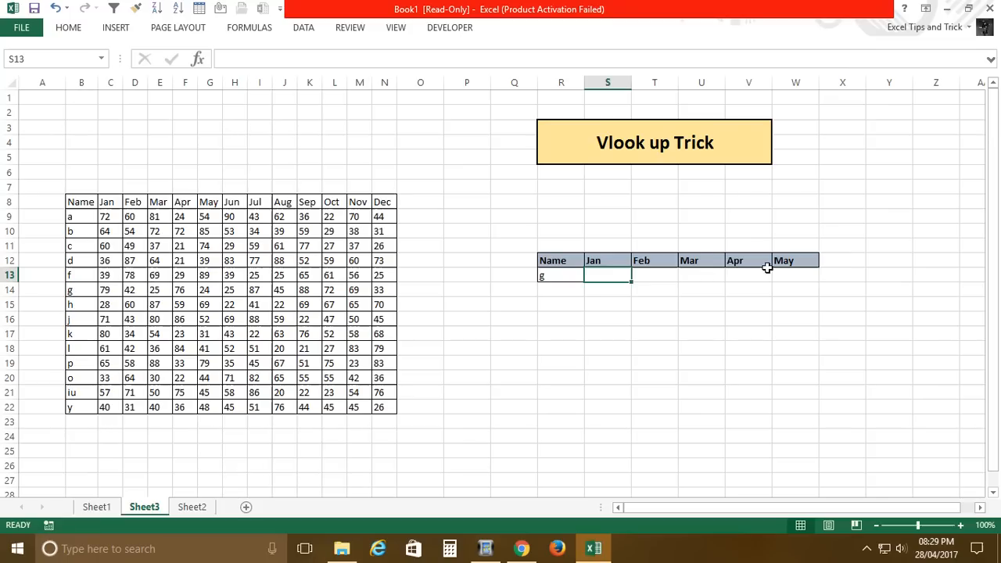
- Enter the column index 2 in S11, above the Jan header of the lookup table
{"action": "left_click", "coordinate": [617, 247]}
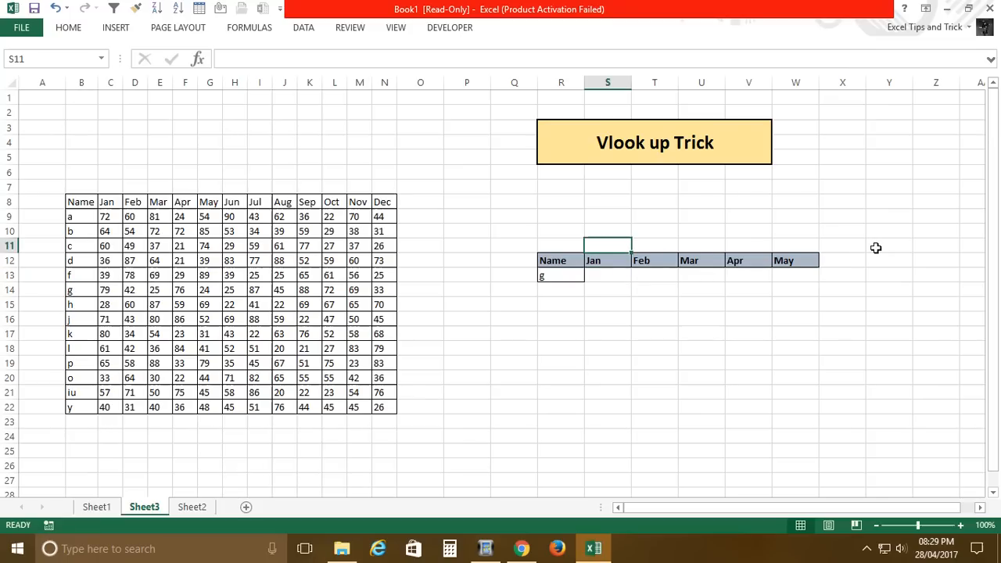
{"action": "left_click_drag", "start_coordinate": [78, 190], "coordinate": [400, 416]}
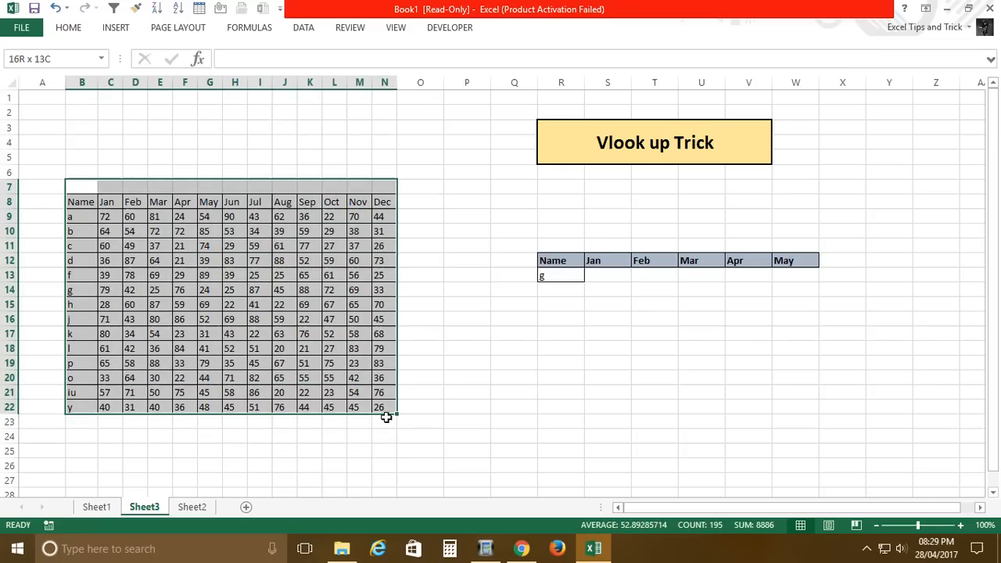
{"action": "left_click", "coordinate": [609, 248]}
{"action": "type", "text": "2"}
{"action": "key", "text": "Tab"}
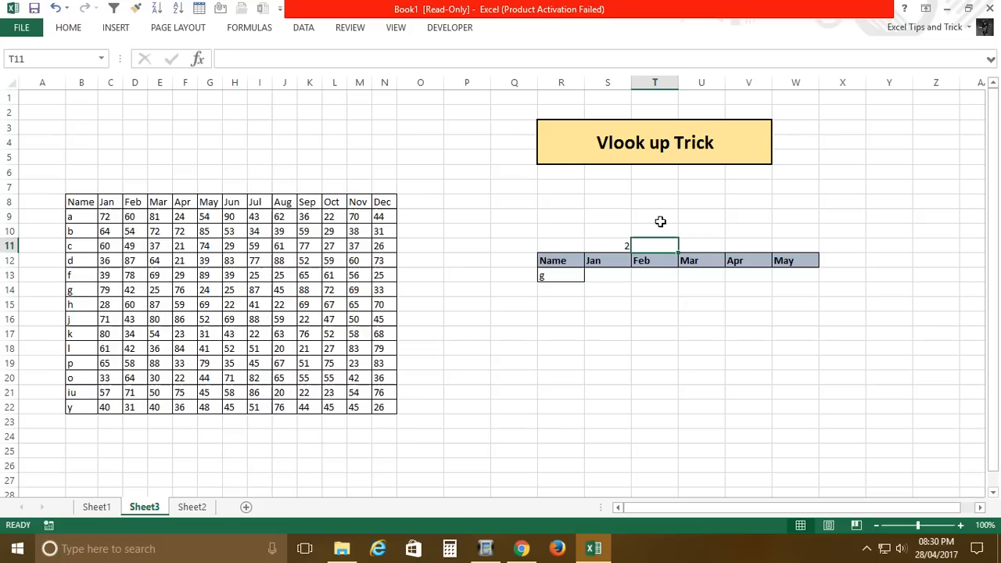
- Enter the column indexes 3 in T11 above Feb and 4 in U11 above Mar
{"action": "mouse_move", "coordinate": [79, 202]}
{"action": "left_mouse_down"}
{"action": "mouse_move", "coordinate": [292, 383]}
{"action": "mouse_move", "coordinate": [405, 423]}
{"action": "mouse_move", "coordinate": [392, 409]}
{"action": "left_mouse_up"}
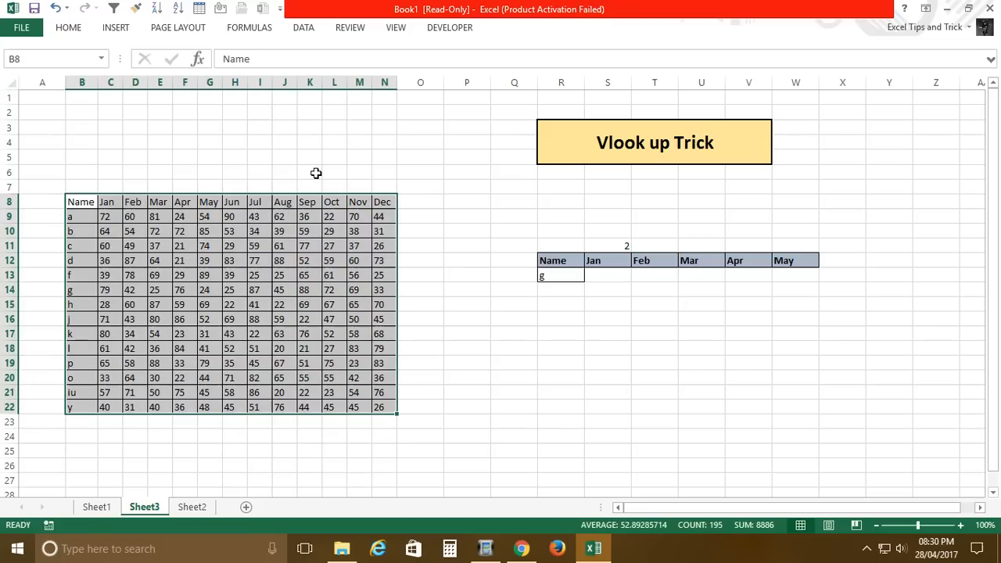
{"action": "left_click", "coordinate": [674, 247]}
{"action": "type", "text": "3"}
{"action": "key", "text": "Tab"}
{"action": "type", "text": "4"}
{"action": "key", "text": "Return"}
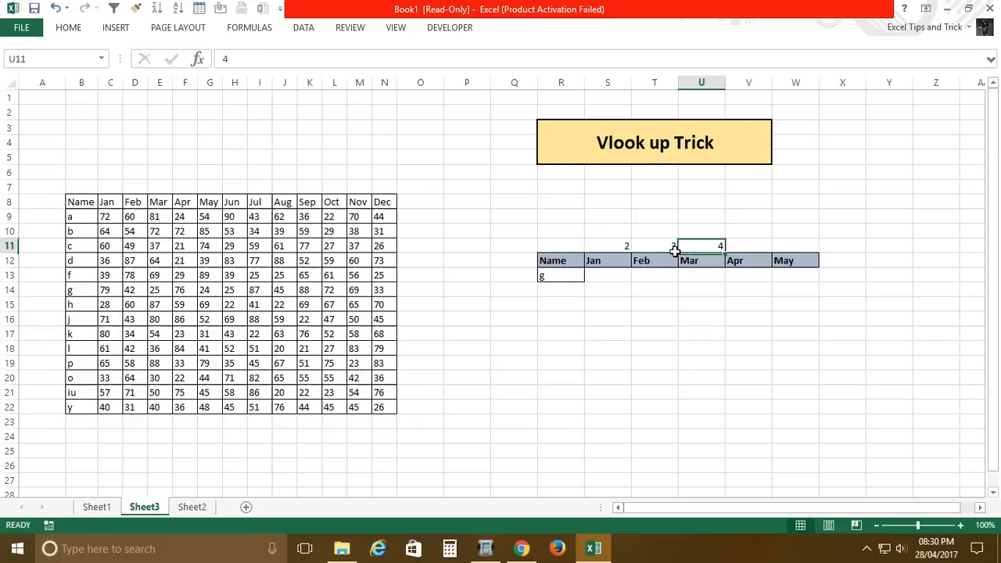
- Enter the column indexes 5 in V11 above Apr and 6 in W11 above May
{"action": "key", "text": "Up"}
{"action": "key", "text": "Right"}
{"action": "type", "text": "5"}
{"action": "key", "text": "Tab"}
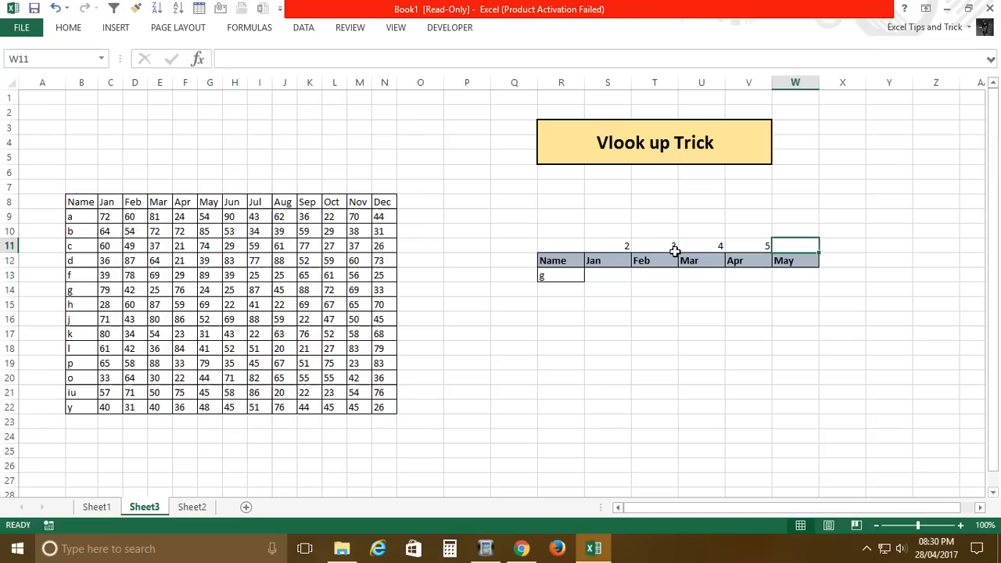
{"action": "type", "text": "6"}
{"action": "key", "text": "Return"}
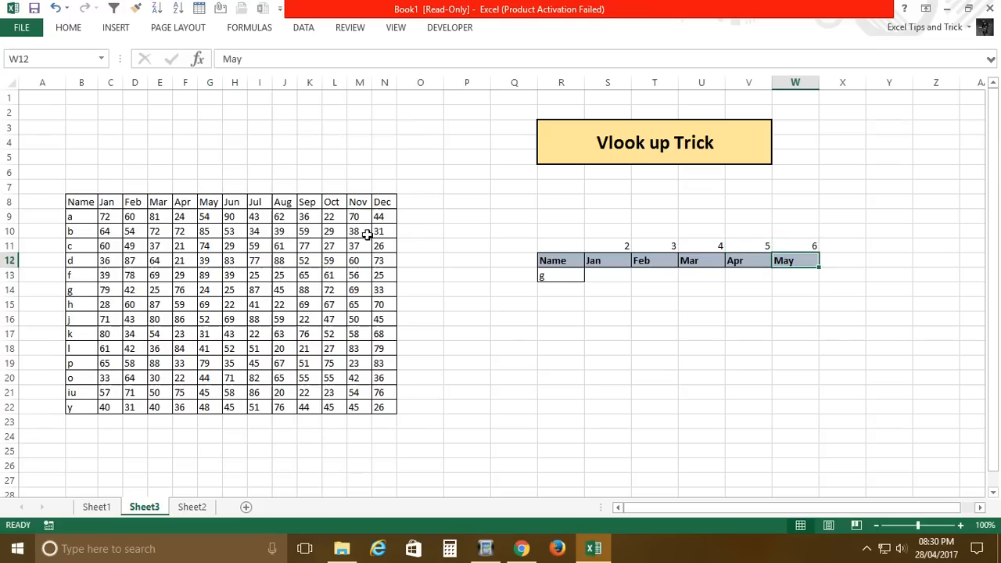
- Shade the whole source table B8:N22 with a light blue fill color
{"action": "left_click_drag", "start_coordinate": [82, 201], "coordinate": [397, 408]}
{"action": "left_click", "coordinate": [70, 29]}
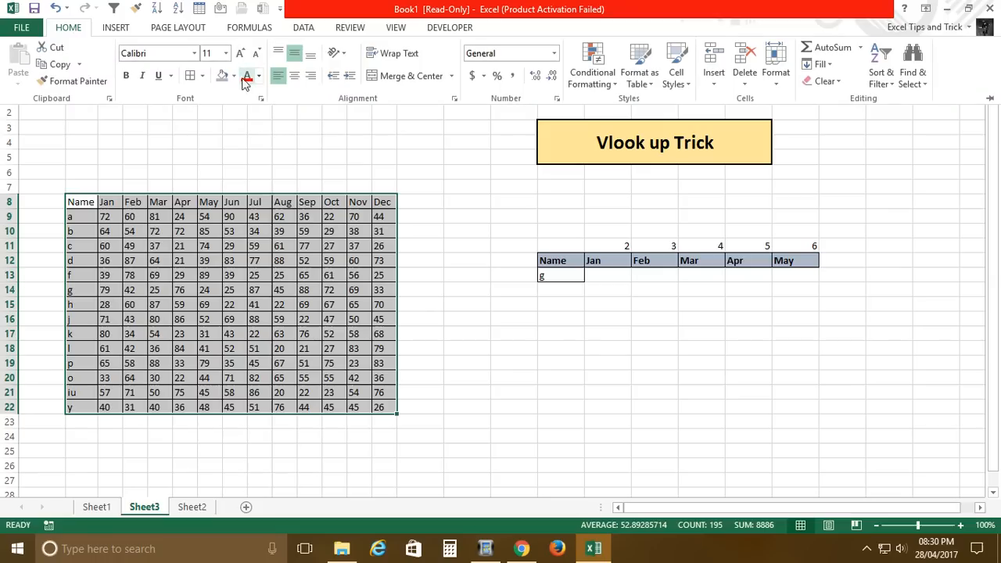
{"action": "left_click", "coordinate": [234, 77]}
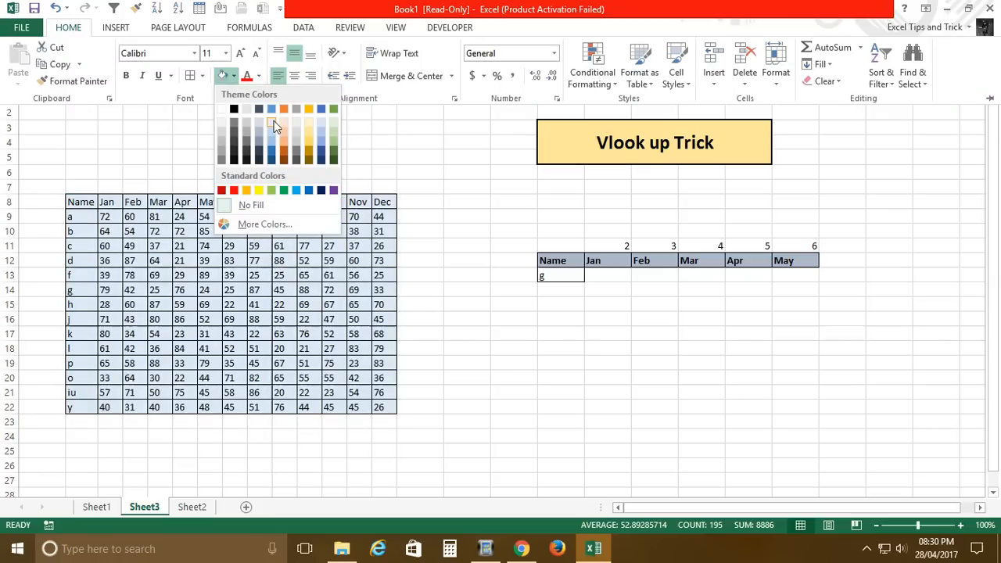
{"action": "key", "text": "Escape"}
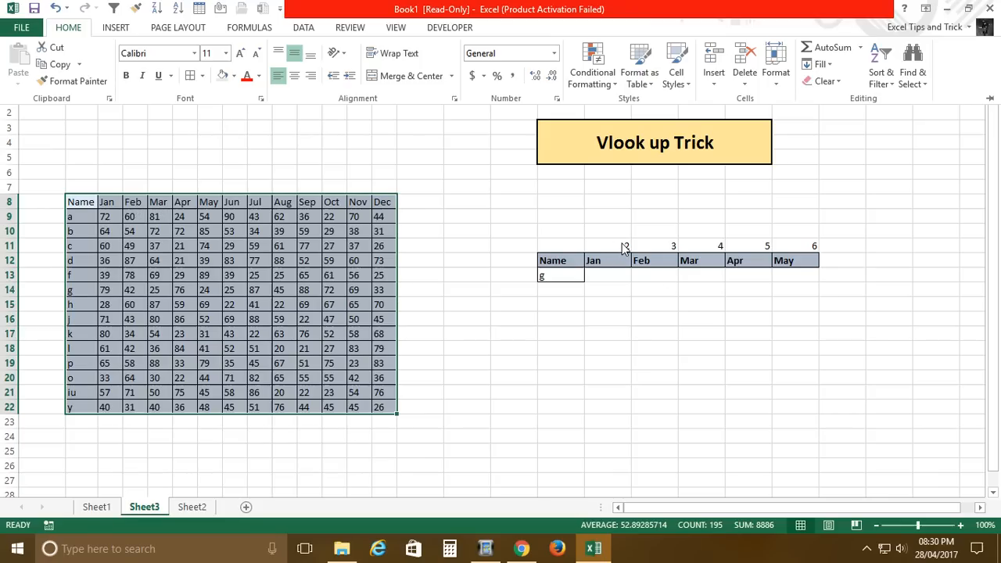
- With S13:W13 selected, begin a VLOOKUP formula that uses the absolute reference $R$13 as its lookup value
{"action": "left_click", "coordinate": [615, 281]}
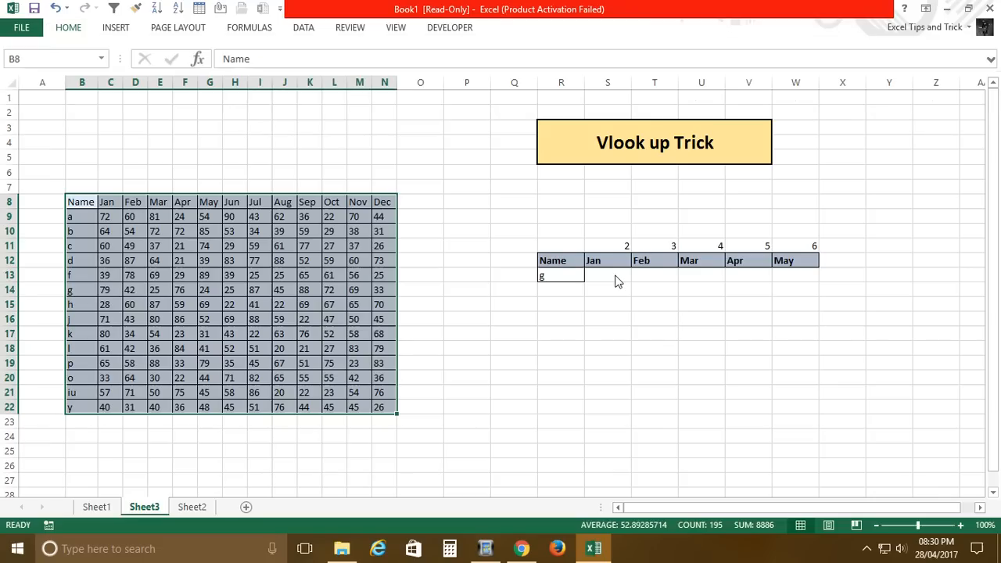
{"action": "left_click", "coordinate": [615, 278]}
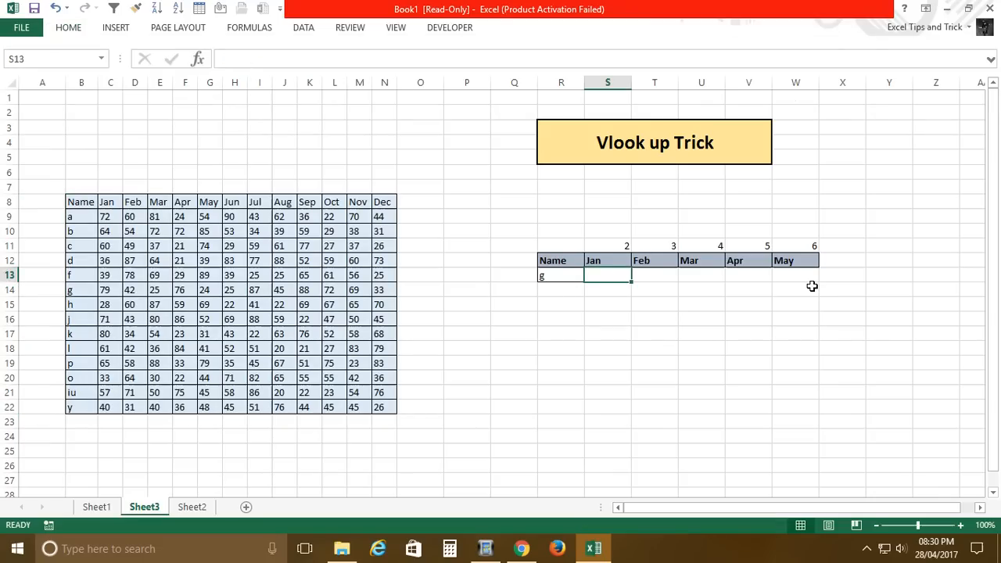
{"action": "key", "text": "shift+Right"}
{"action": "key", "text": "shift+Right"}
{"action": "key", "text": "shift+Right"}
{"action": "key", "text": "shift+Right"}
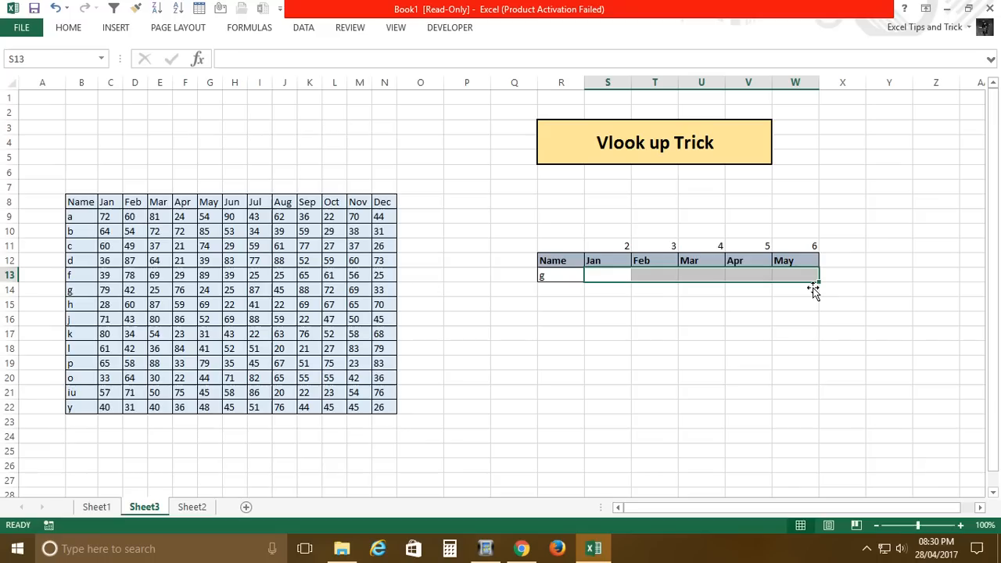
{"action": "type", "text": "=v"}
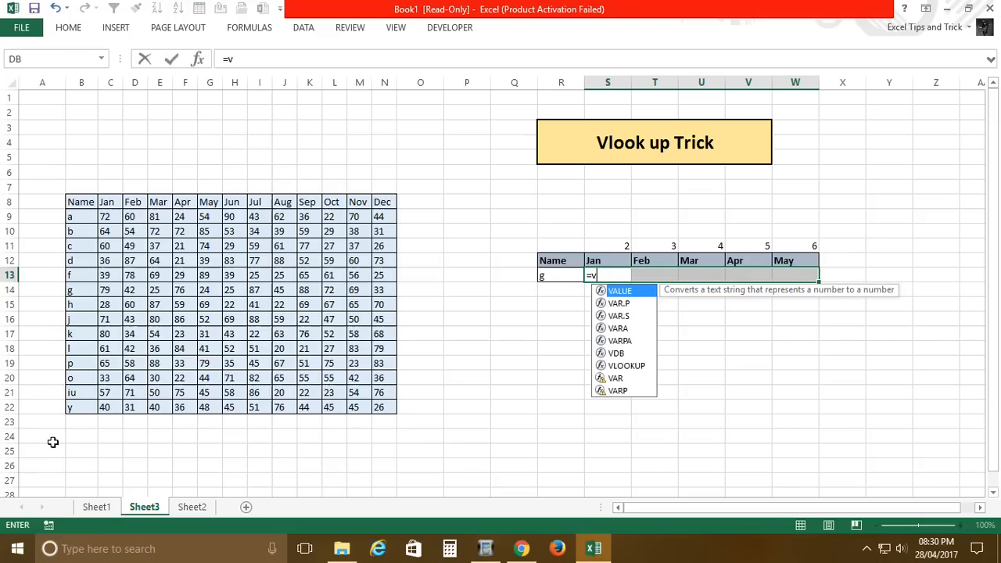
{"action": "type", "text": "l"}
{"action": "key", "text": "Tab"}
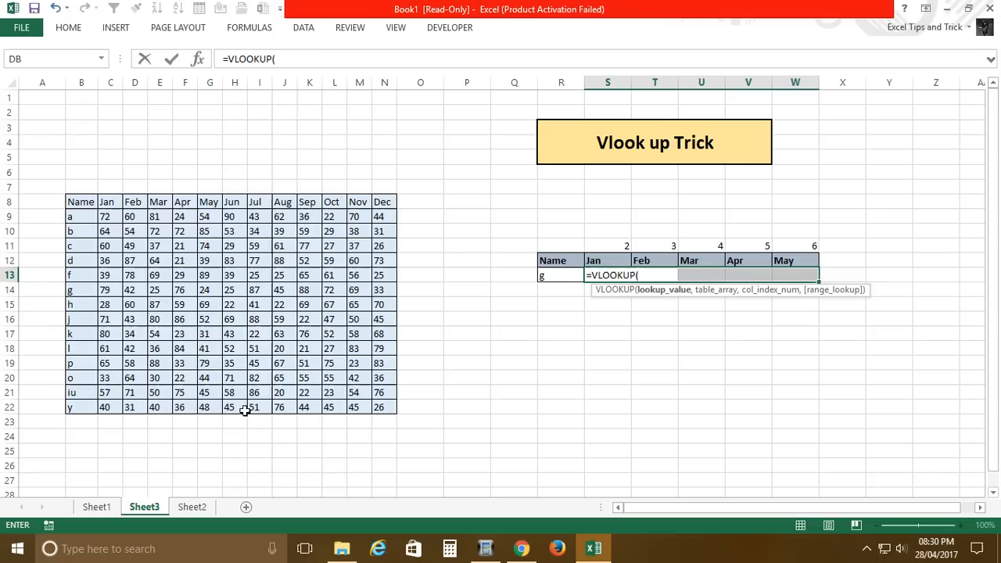
{"action": "left_click", "coordinate": [551, 275]}
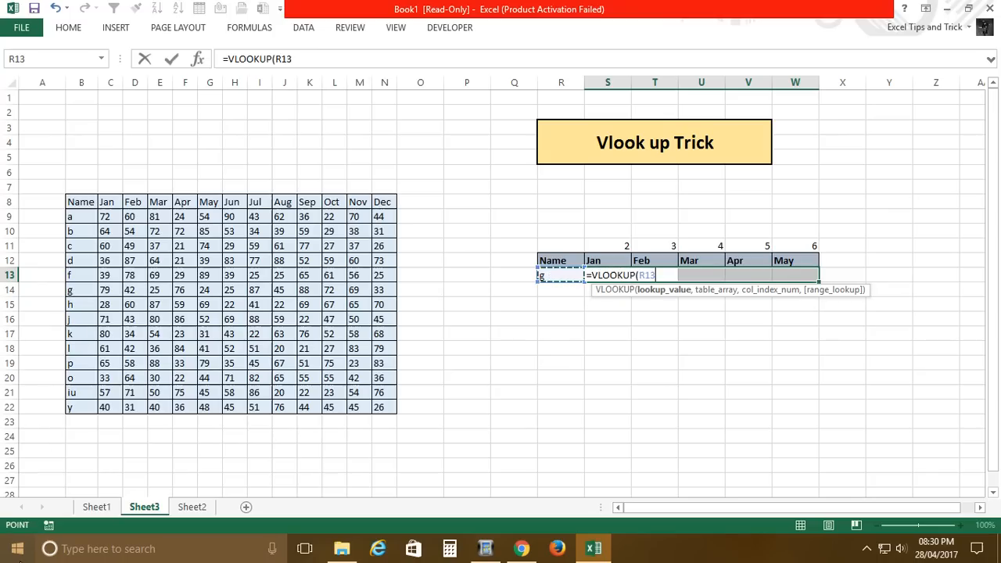
{"action": "key", "text": "F4"}
{"action": "type", "text": ","}
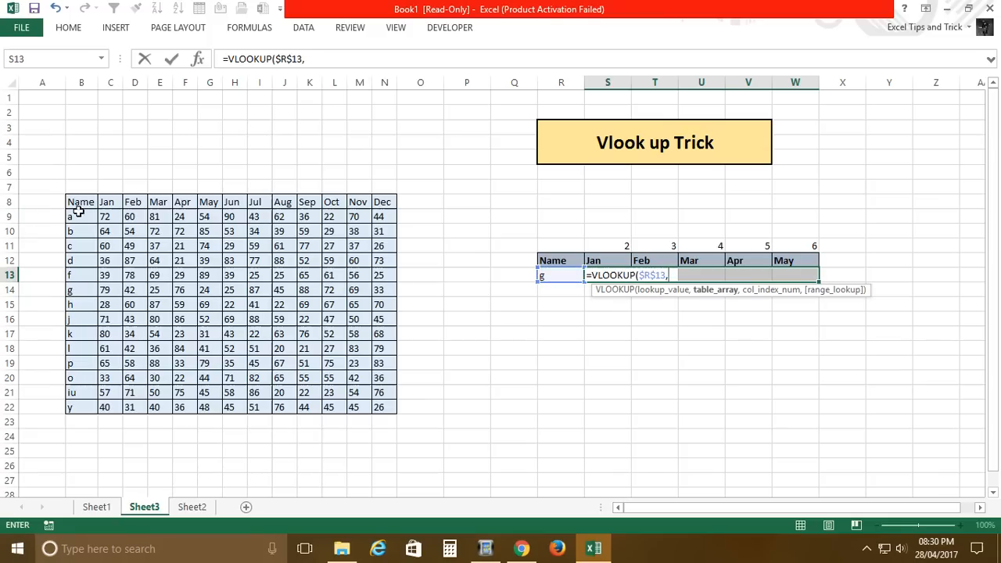
- Complete the formula with table array $B$8:$N$22, column indexes {2,3,4,5,6} and match type 0, and enter it in S13
{"action": "left_click_drag", "start_coordinate": [83, 200], "coordinate": [391, 412]}
{"action": "key", "text": "F4"}
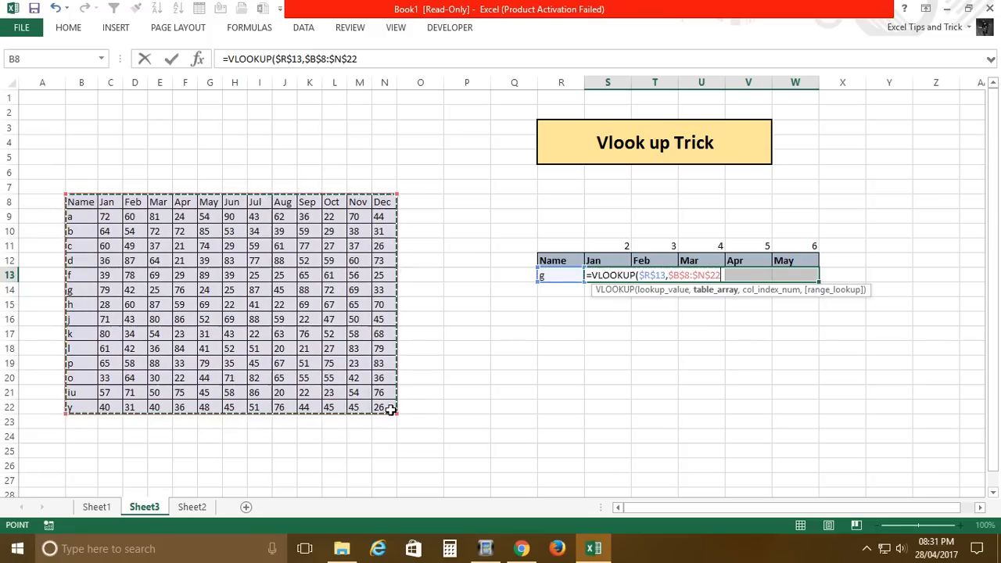
{"action": "type", "text": ","}
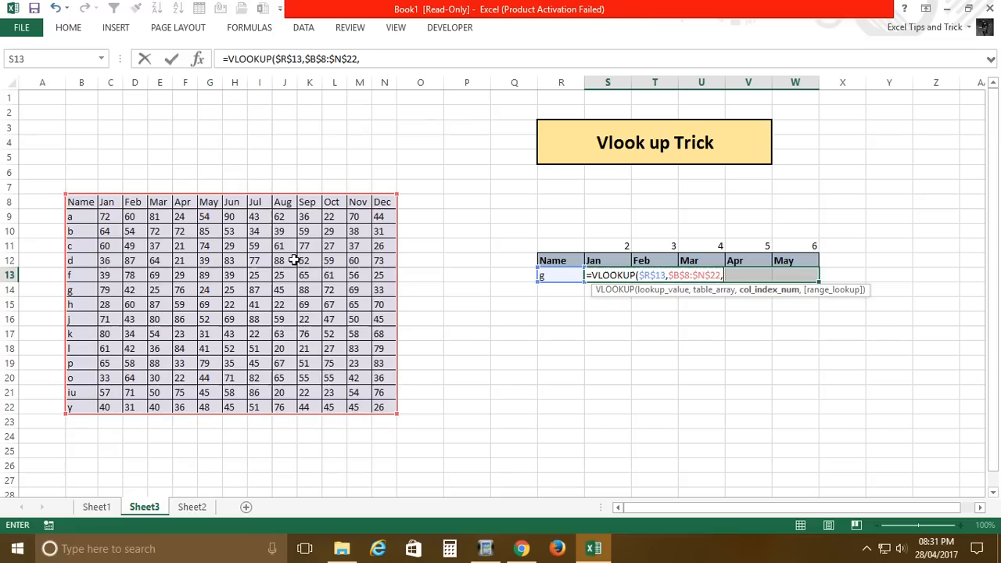
{"action": "type", "text": "{2,3,4"}
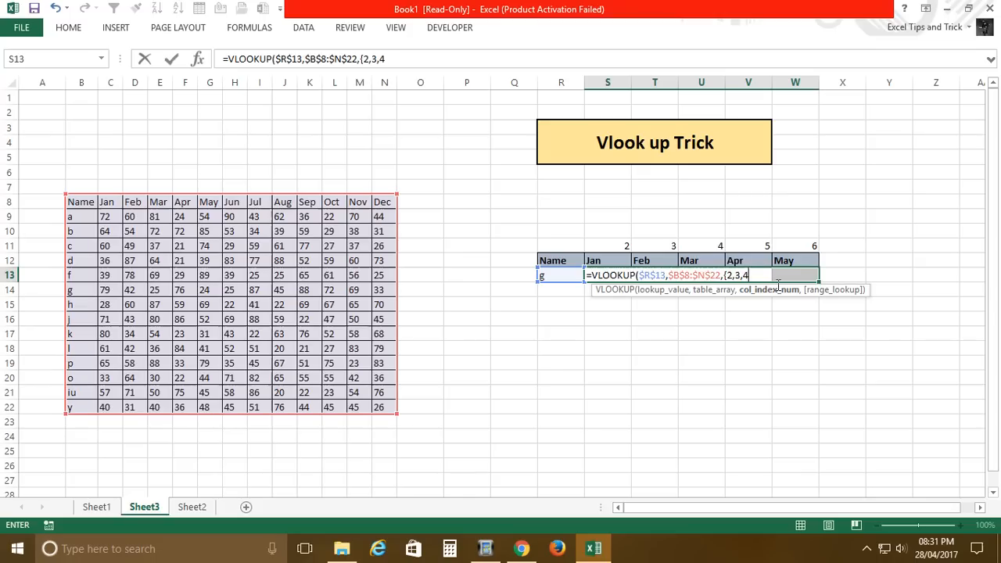
{"action": "type", "text": "5,6"}
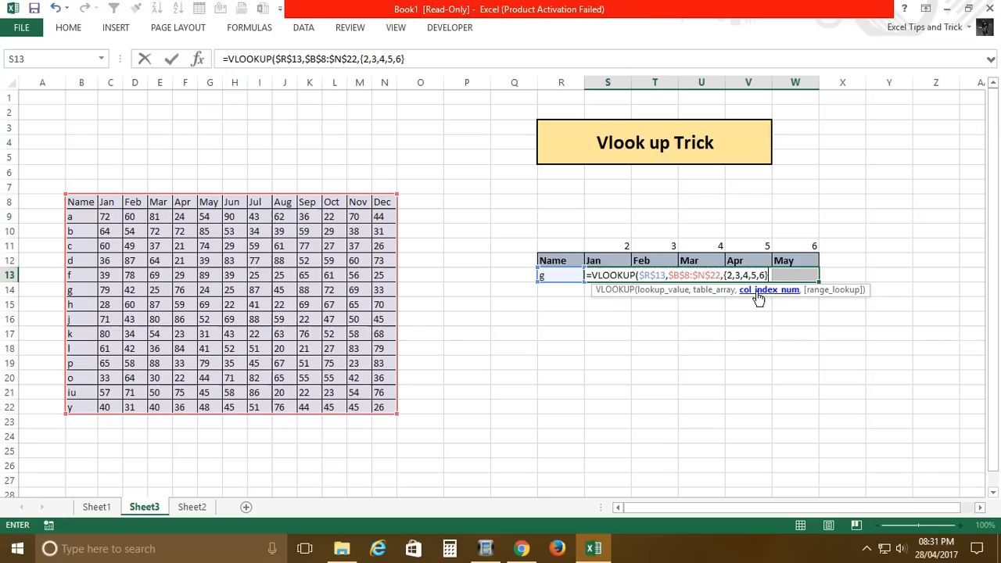
{"action": "type", "text": "},"}
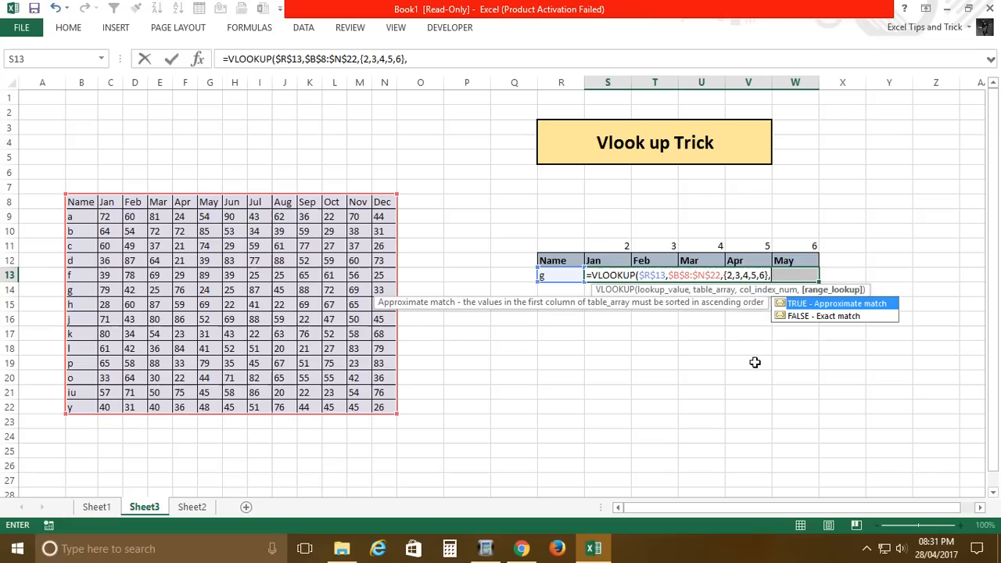
{"action": "type", "text": "0"}
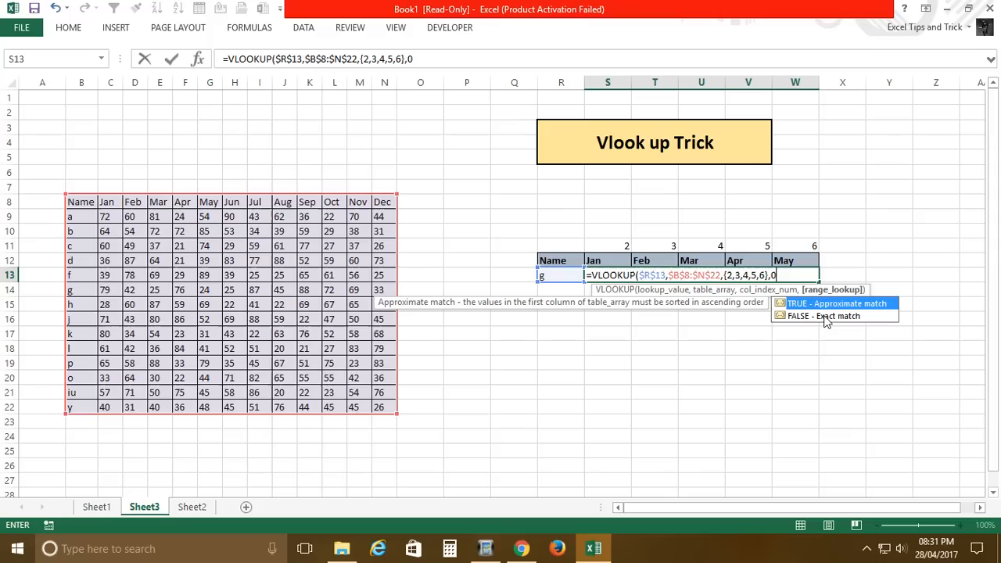
{"action": "type", "text": ")"}
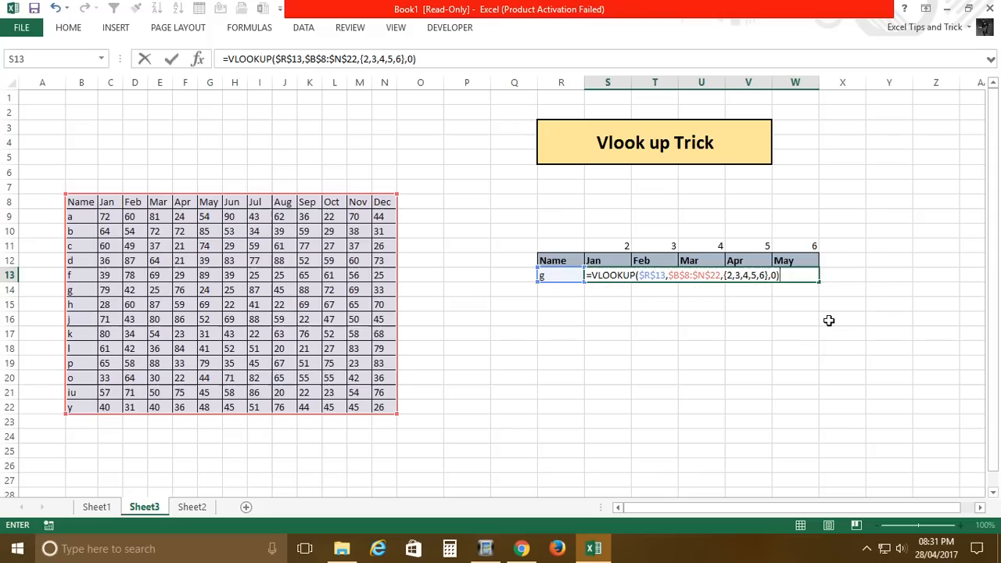
{"action": "key", "text": "Return"}
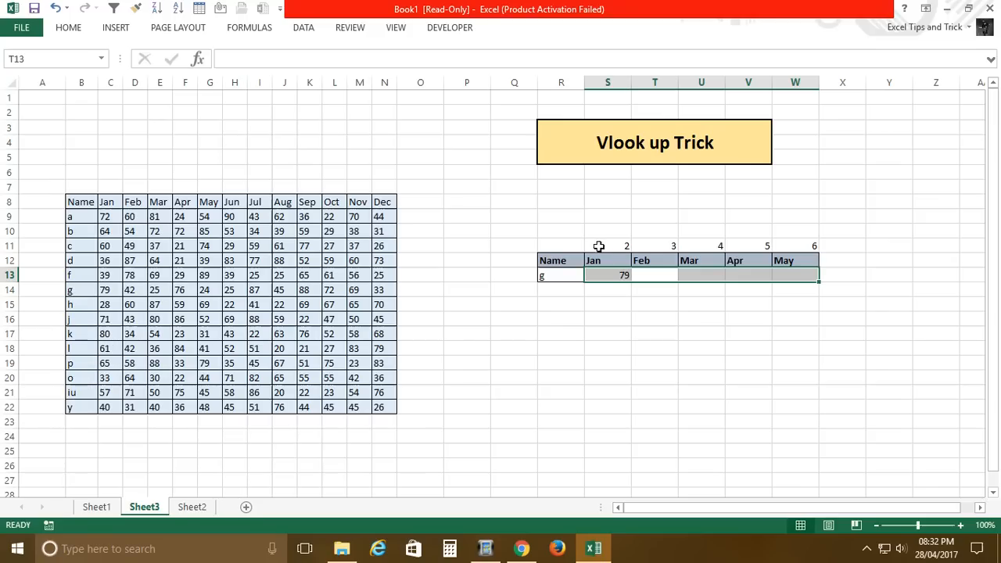
- Try to re-enter the S13 lookup as an array formula across S13:W13
{"action": "left_click", "coordinate": [617, 281]}
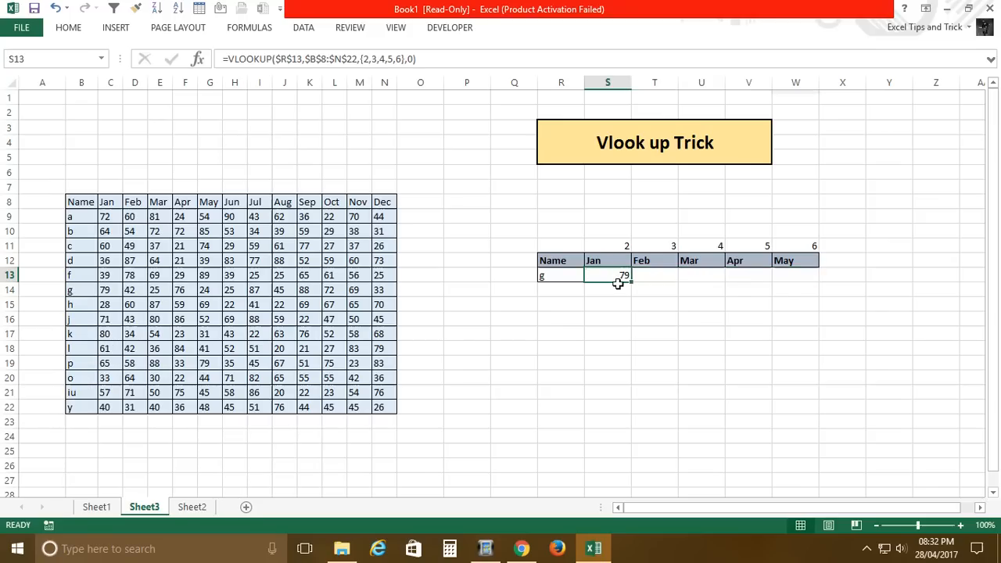
{"action": "left_click", "coordinate": [797, 277], "text": "shift"}
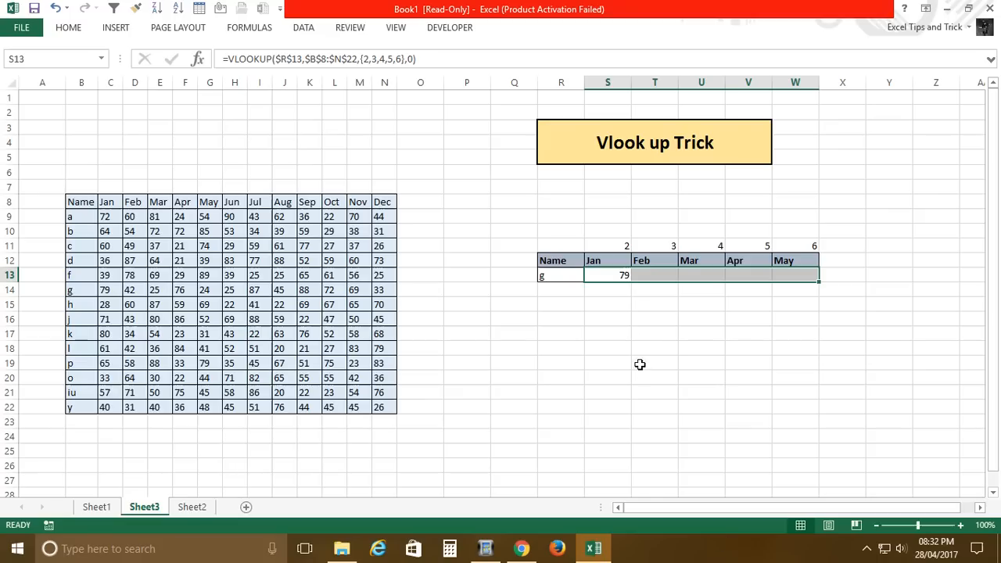
{"action": "left_click", "coordinate": [630, 277]}
{"action": "left_click", "coordinate": [806, 276], "text": "shift"}
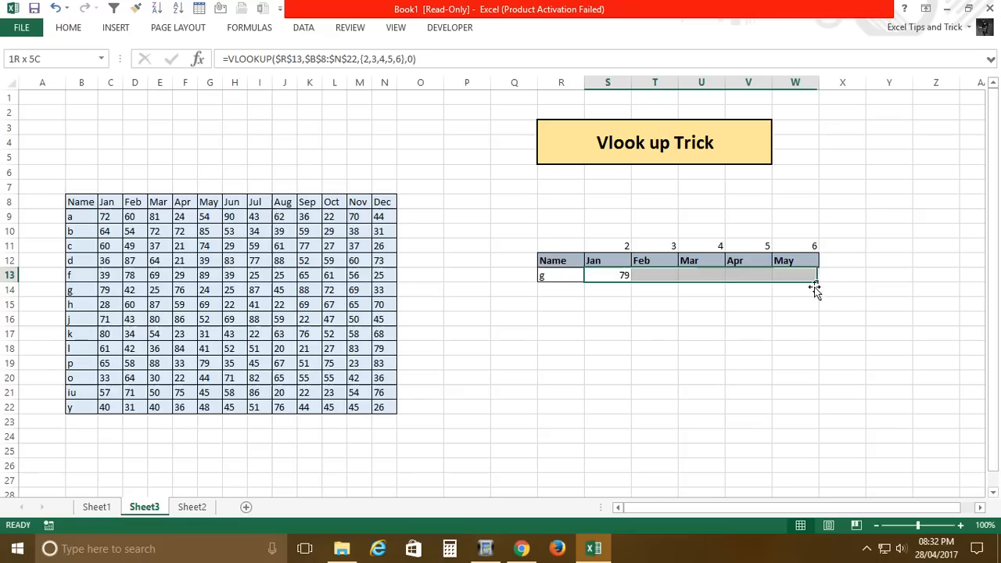
{"action": "key", "text": "F2"}
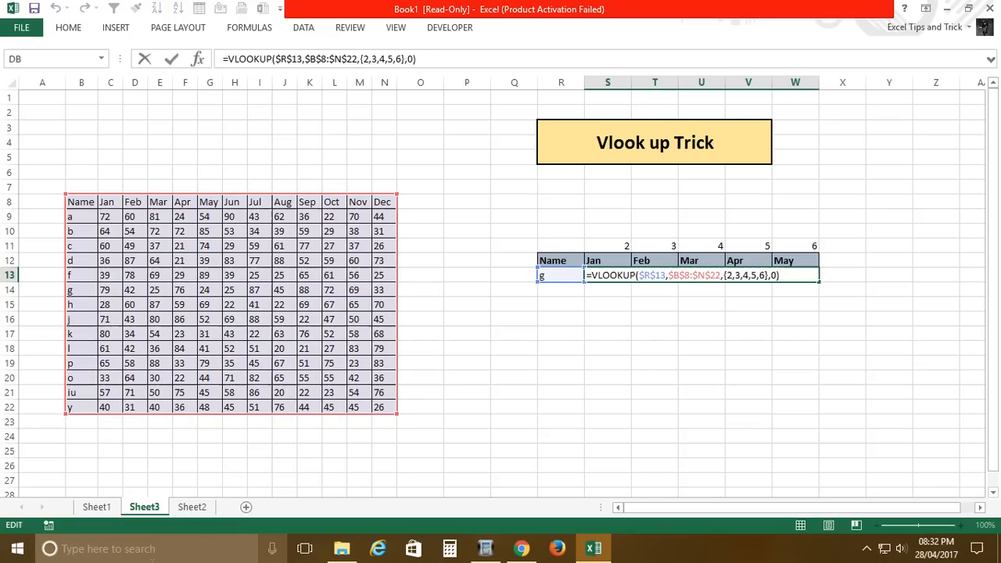
{"action": "left_click", "coordinate": [164, 549]}
{"action": "left_click", "coordinate": [604, 269]}
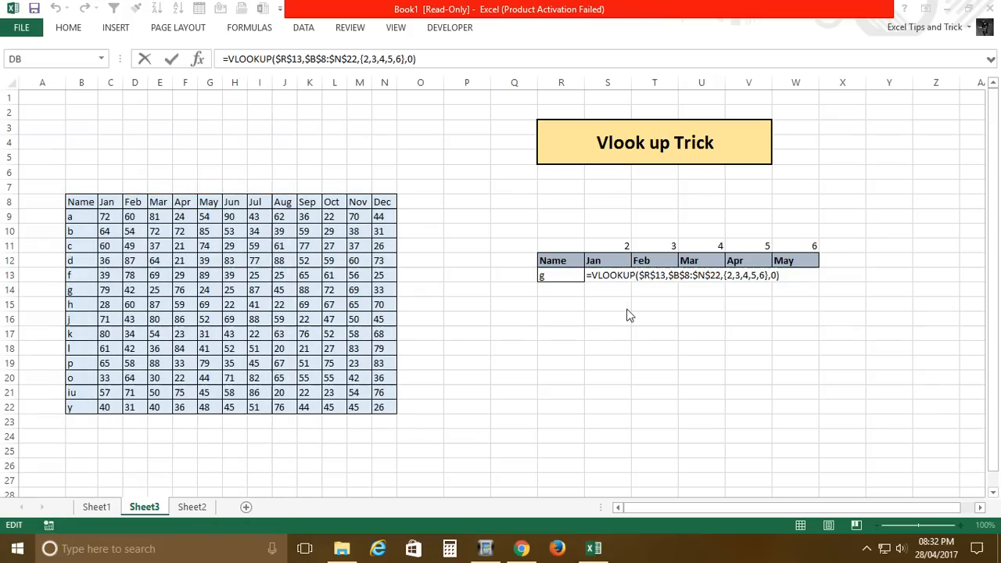
{"action": "key", "text": "ctrl+shift+Return"}
{"action": "left_click", "coordinate": [623, 277]}
{"action": "left_click", "coordinate": [623, 350]}
- Enter the S13 lookup formula as an array formula across S13:W13, covering Jan to May
{"action": "left_click", "coordinate": [613, 273]}
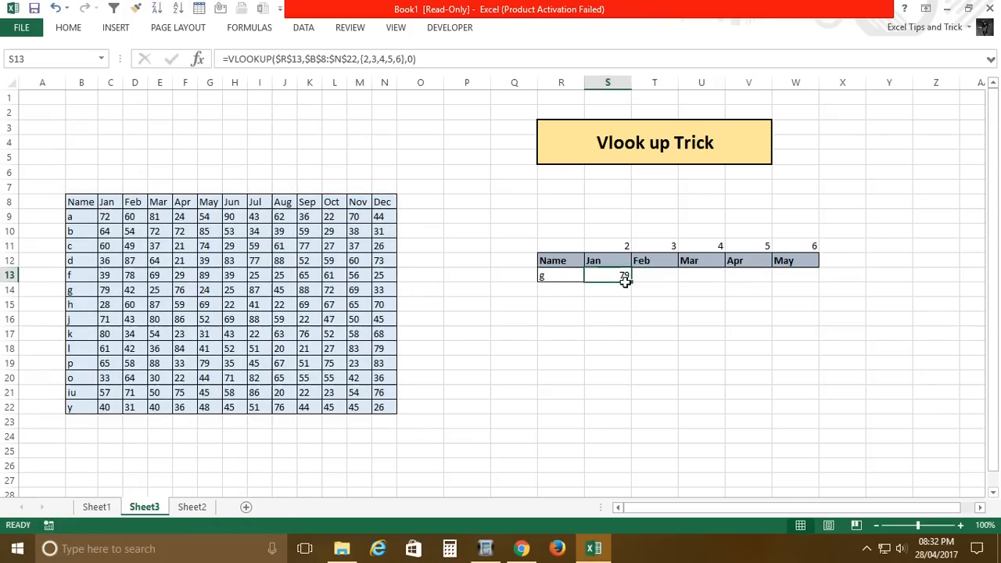
{"action": "left_click", "coordinate": [794, 280], "text": "shift"}
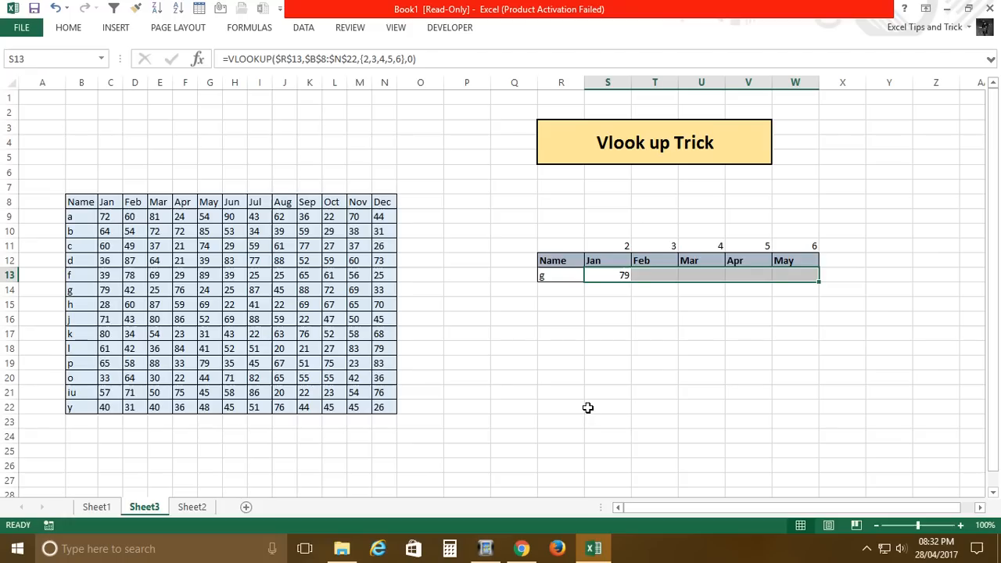
{"action": "key", "text": "F2"}
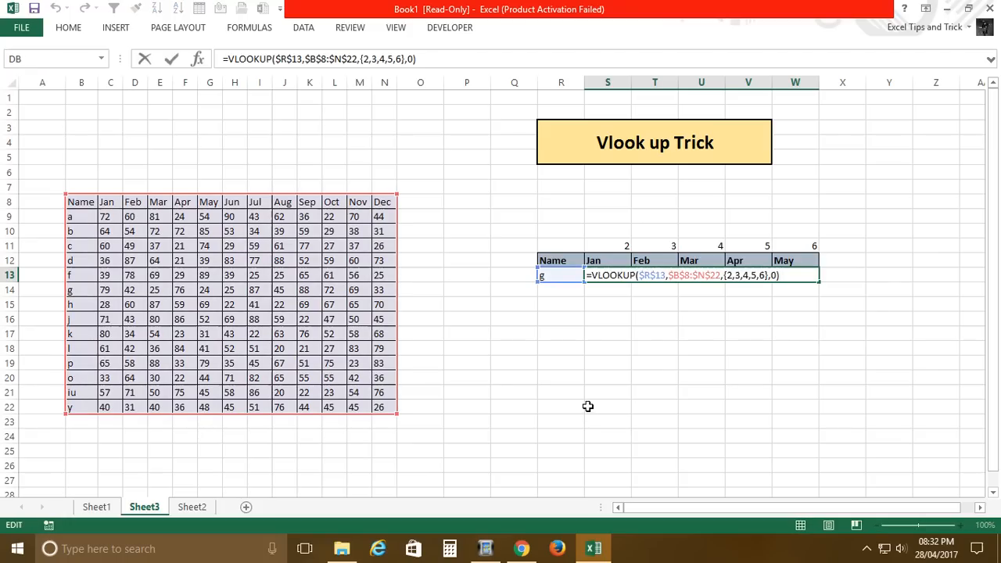
{"action": "key", "text": "ctrl+shift+Return"}
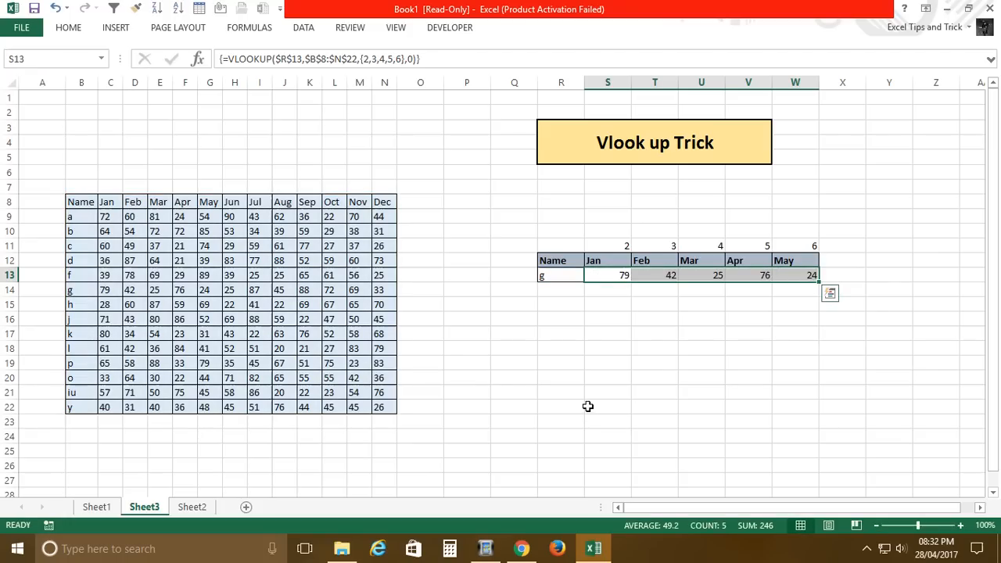
{"action": "left_click", "coordinate": [764, 353]}
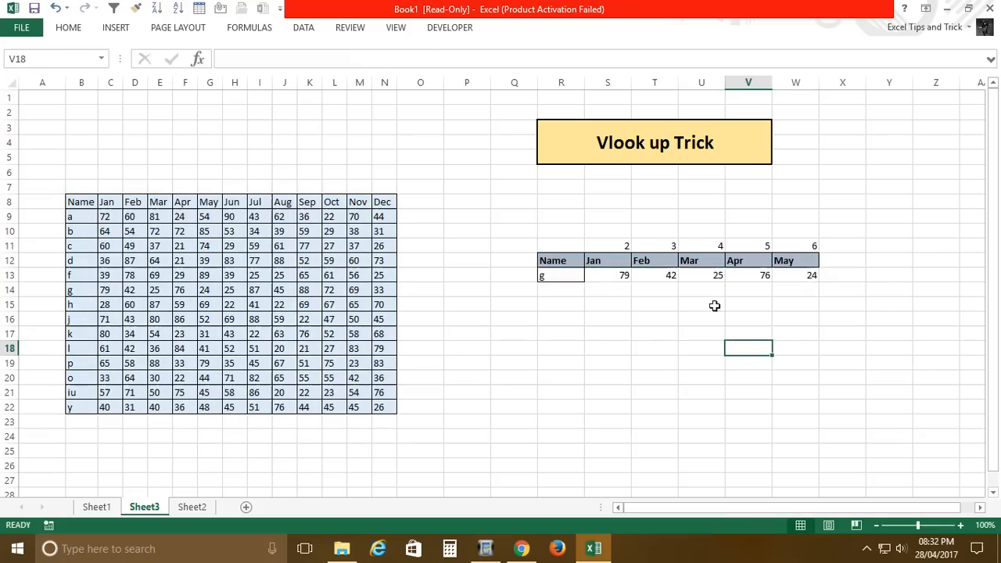
- Check the array formula in W13 and S13 against the Jan to May values of g in the source table
{"action": "left_click", "coordinate": [805, 279]}
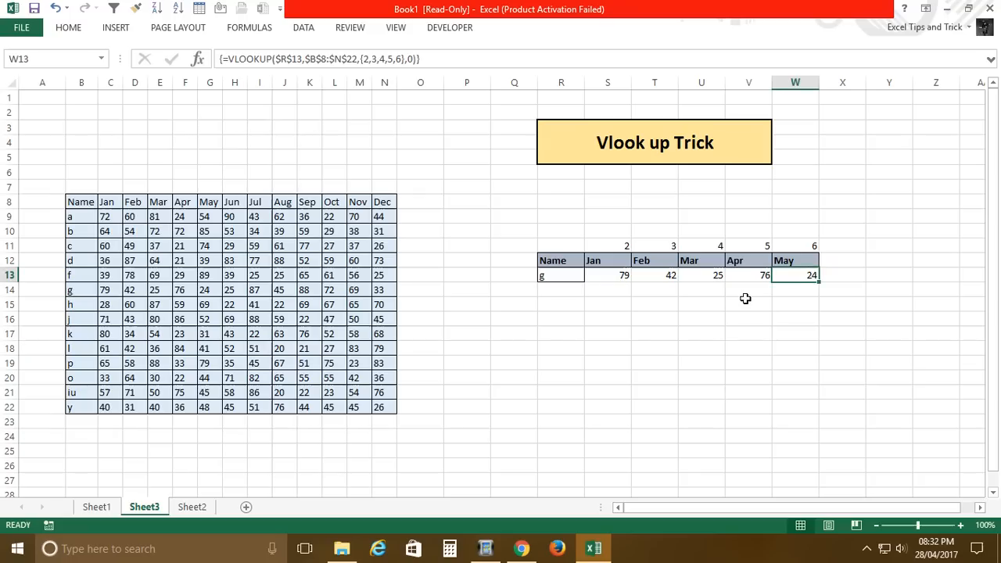
{"action": "left_click", "coordinate": [598, 279]}
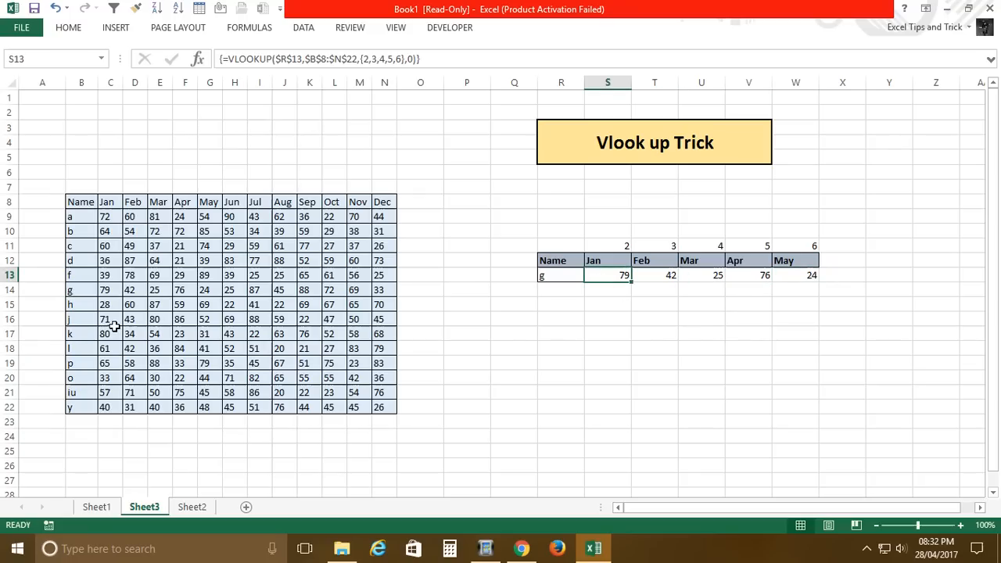
{"action": "left_click_drag", "start_coordinate": [107, 291], "coordinate": [209, 300]}
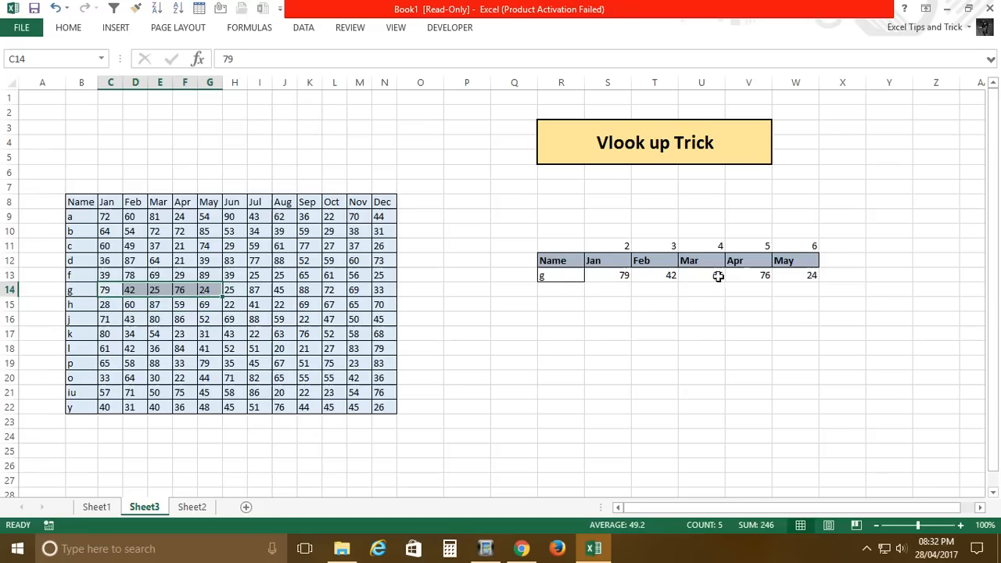
- Test the lookup by changing the name in R13 to a and to y
{"action": "left_click", "coordinate": [551, 280]}
{"action": "type", "text": "a"}
{"action": "key", "text": "Return"}
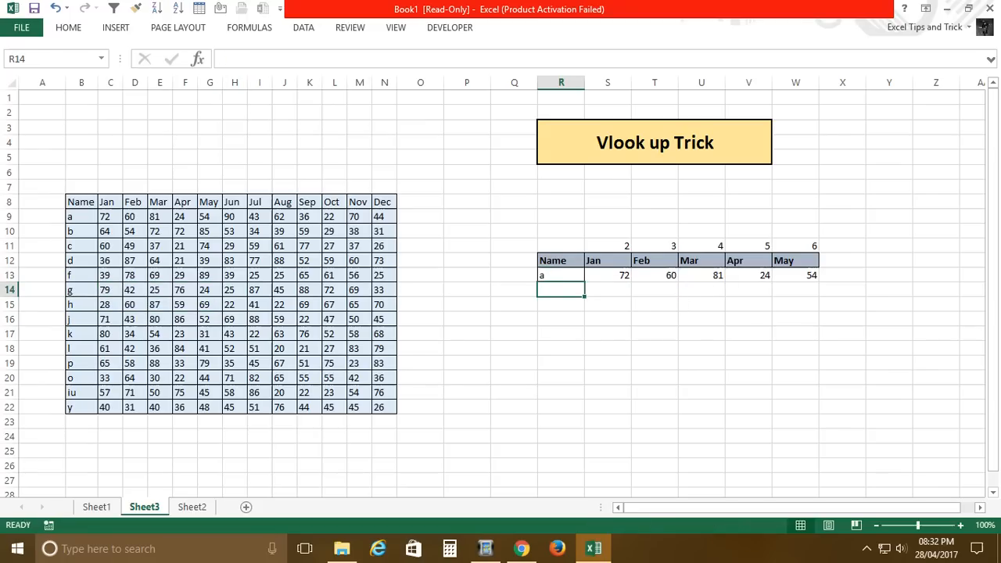
{"action": "key", "text": "Up"}
{"action": "key", "text": "Down"}
{"action": "key", "text": "Up"}
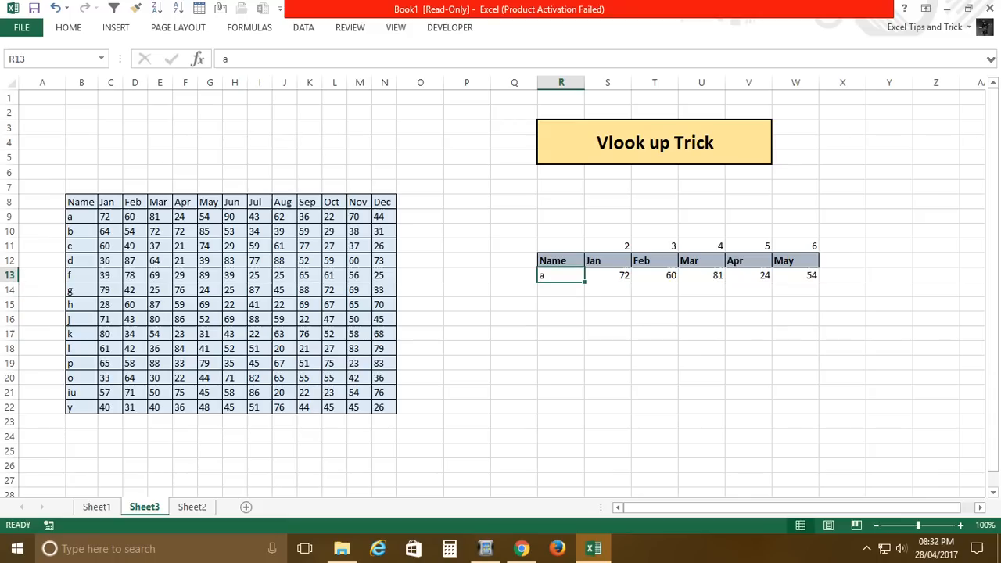
{"action": "type", "text": "y"}
{"action": "key", "text": "Return"}
{"action": "key", "text": "Up"}
- Delete the helper column numbers above the month headers in row 11
{"action": "left_click_drag", "start_coordinate": [627, 250], "coordinate": [841, 246]}
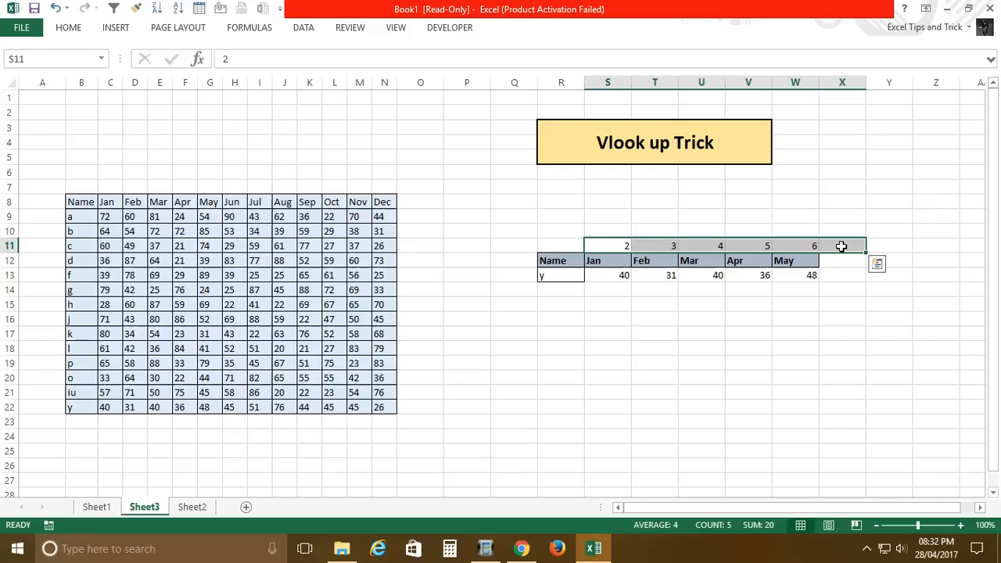
{"action": "key", "text": "Delete"}
{"action": "key", "text": "Right"}
{"action": "key", "text": "Down"}
{"action": "key", "text": "Left"}
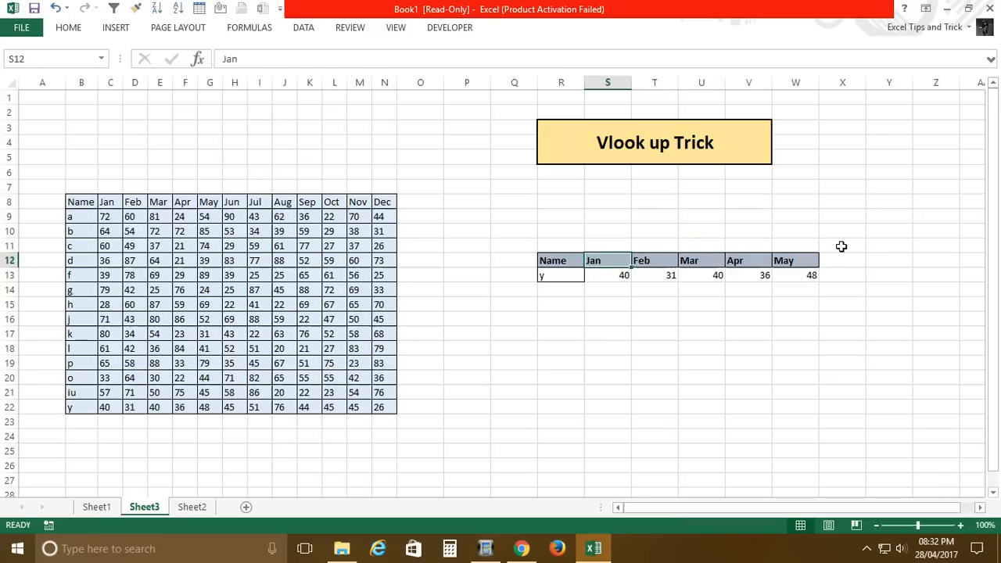
- Clear the array lookup results from S13:W13
{"action": "key", "text": "Down"}
{"action": "key", "text": "shift+Right"}
{"action": "key", "text": "shift+Right"}
{"action": "key", "text": "shift+Right"}
{"action": "key", "text": "shift+Right"}
{"action": "key", "text": "Delete"}
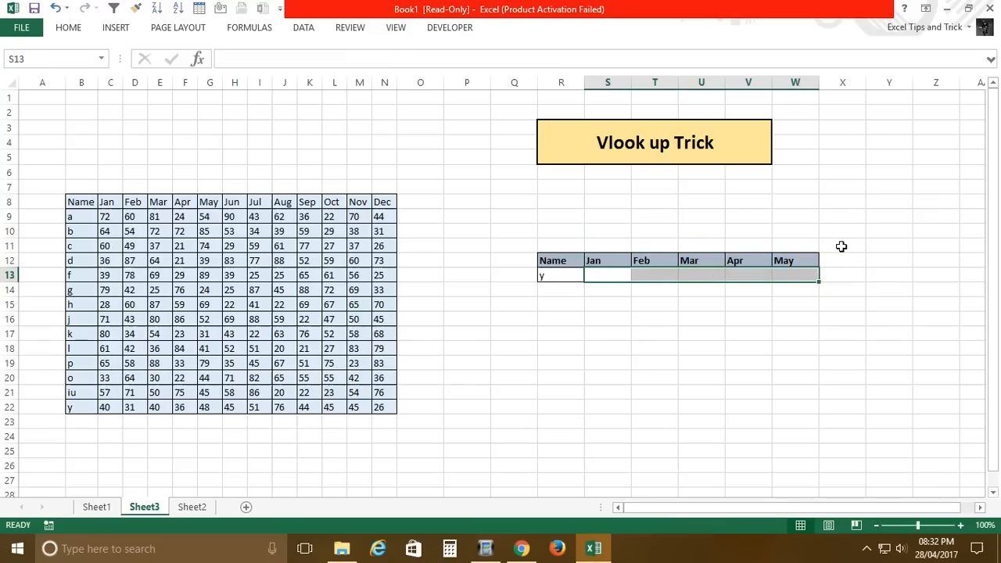
{"action": "key", "text": "shift+Left"}
{"action": "key", "text": "shift+Left"}
{"action": "key", "text": "shift+Left"}
{"action": "key", "text": "shift+Left"}
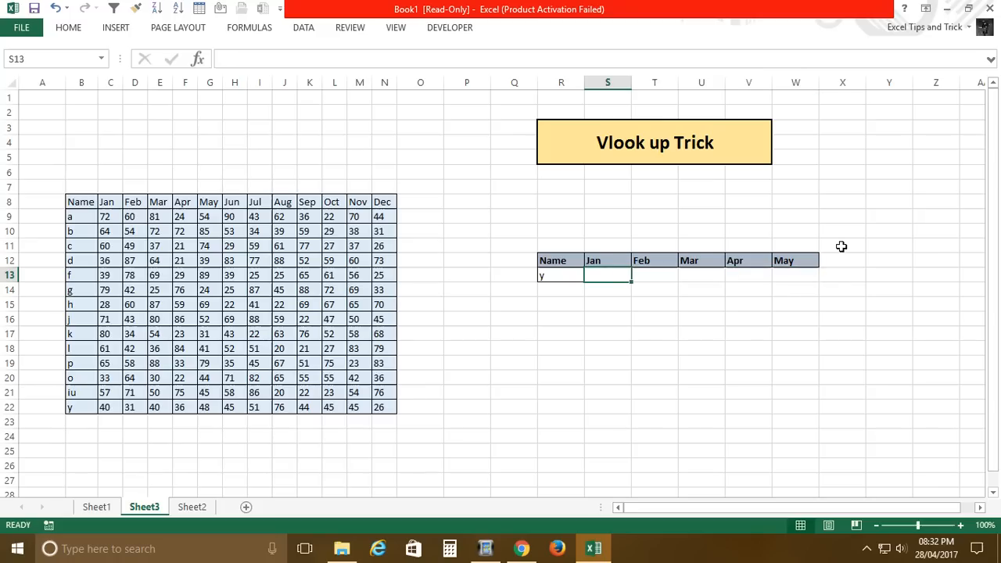
{"action": "key", "text": "Right"}
{"action": "key", "text": "Left"}
{"action": "key", "text": "shift+Right"}
{"action": "key", "text": "shift+Right"}
{"action": "key", "text": "shift+Right"}
{"action": "key", "text": "shift+Right"}
{"action": "key", "text": "shift+Left"}
{"action": "key", "text": "Left"}
{"action": "key", "text": "Right"}
- Begin a VLOOKUP formula in S13 with lookup value $R$13 and table array $B$8:$N$22
{"action": "type", "text": "="}
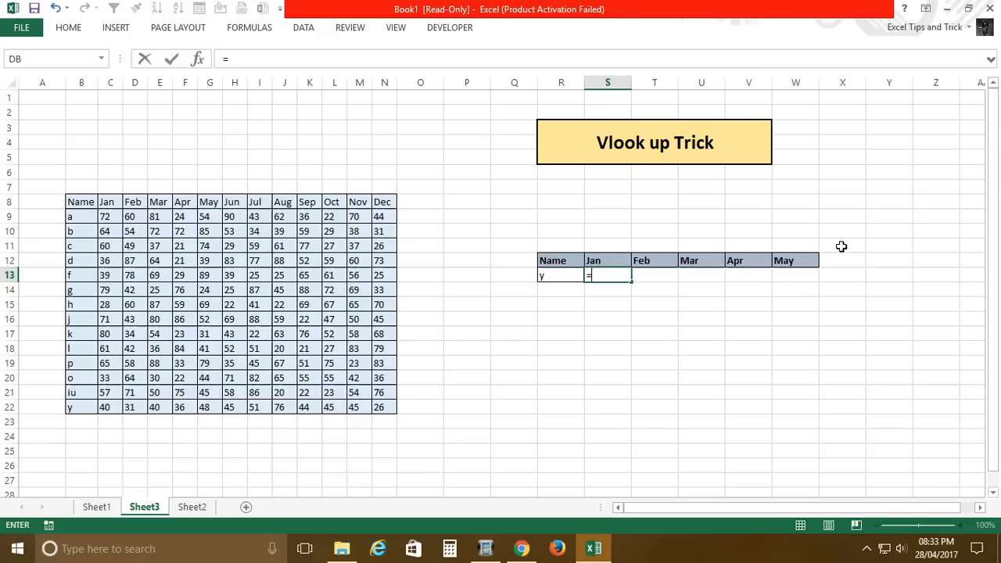
{"action": "type", "text": "vl"}
{"action": "key", "text": "Tab"}
{"action": "key", "text": "Left"}
{"action": "key", "text": "F4"}
{"action": "type", "text": ","}
{"action": "left_click_drag", "start_coordinate": [95, 202], "coordinate": [384, 413]}
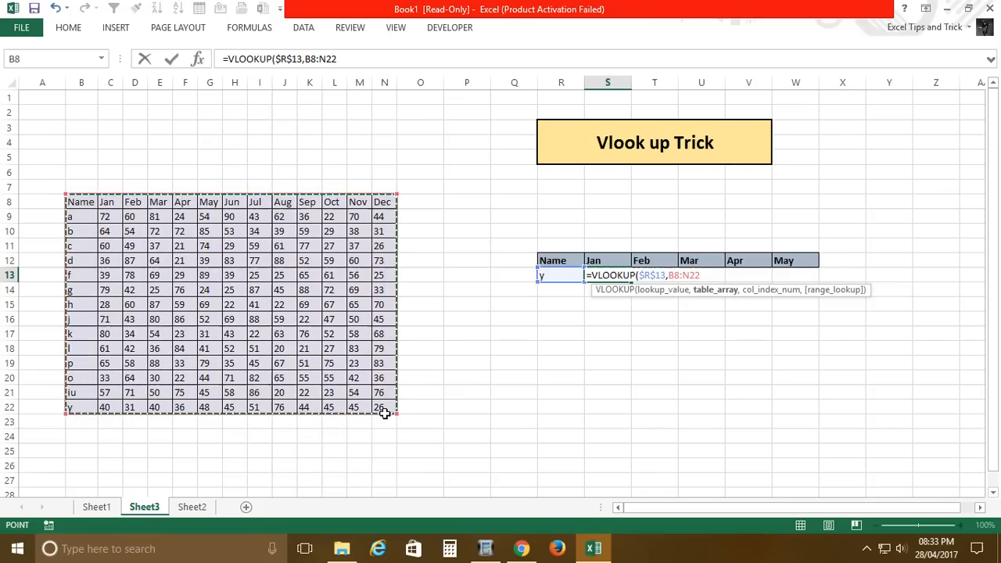
{"action": "key", "text": "F4"}
- Complete the S13 formula with column indexes {2,3,4,5,6} and the exact-match option FALSE, and enter it
{"action": "type", "text": ",{"}
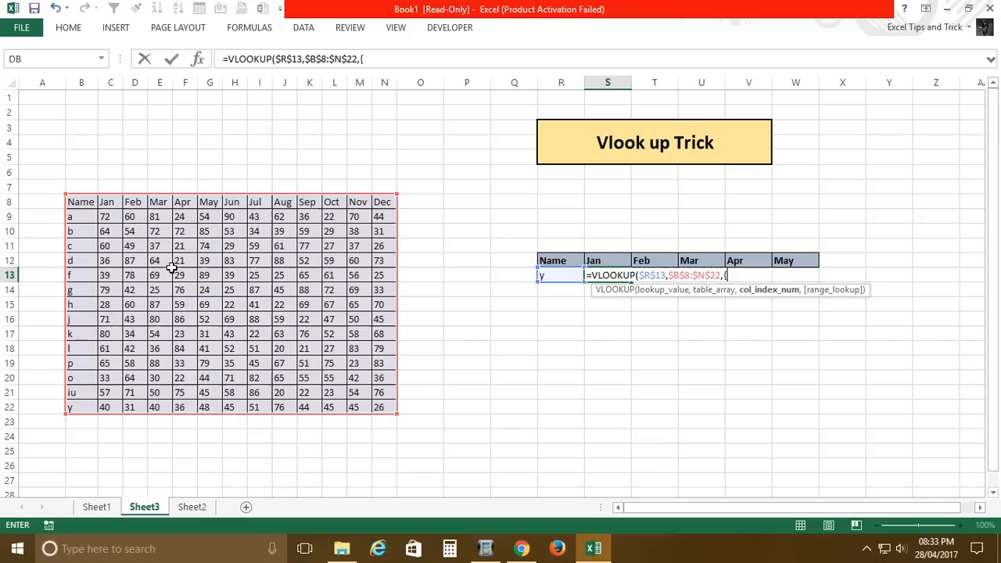
{"action": "type", "text": "2,3,4"}
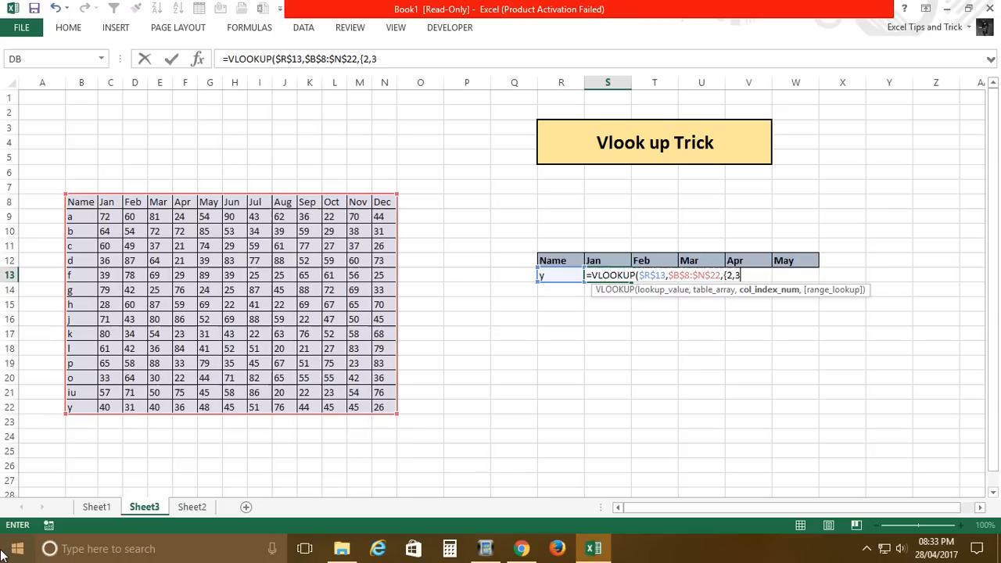
{"action": "key", "text": "BackSpace"}
{"action": "type", "text": "4,5,6},"}
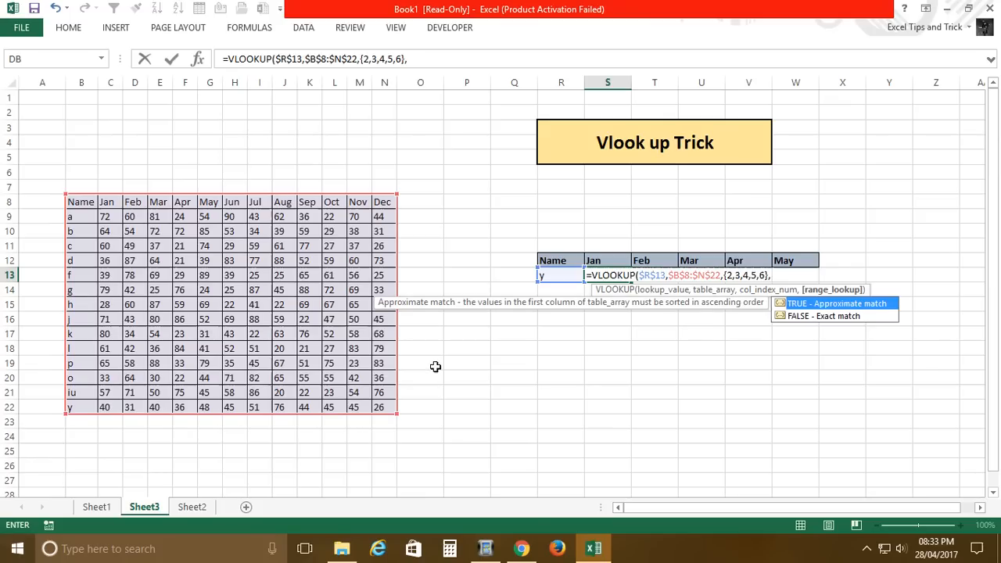
{"action": "left_click", "coordinate": [789, 318]}
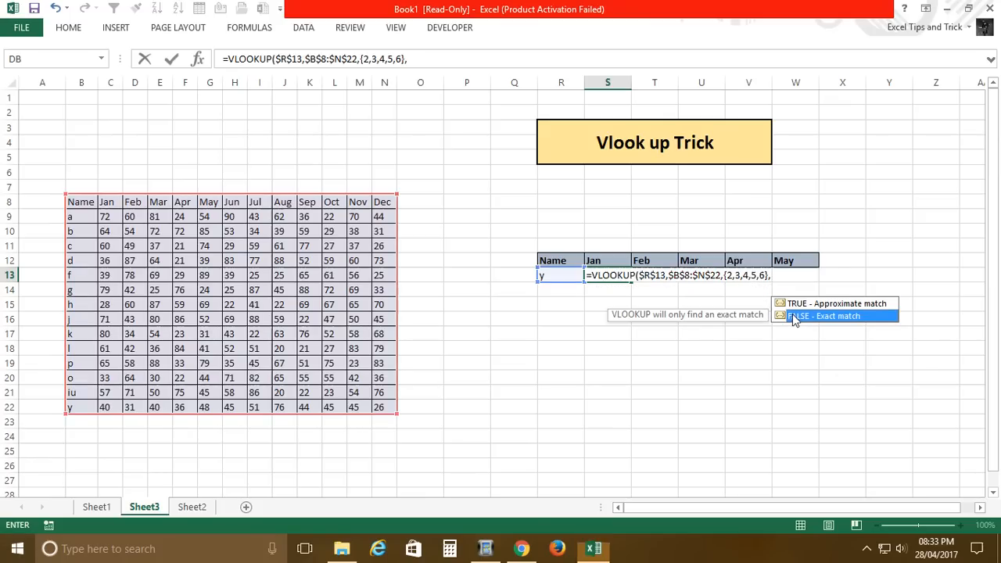
{"action": "double_click", "coordinate": [784, 317]}
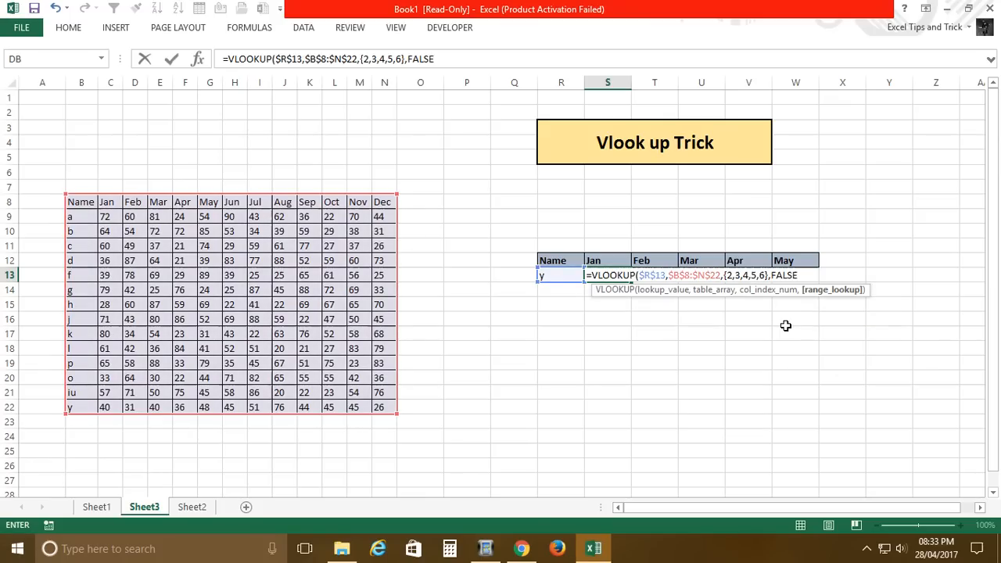
{"action": "type", "text": ")"}
{"action": "key", "text": "Return"}
{"action": "key", "text": "Up"}
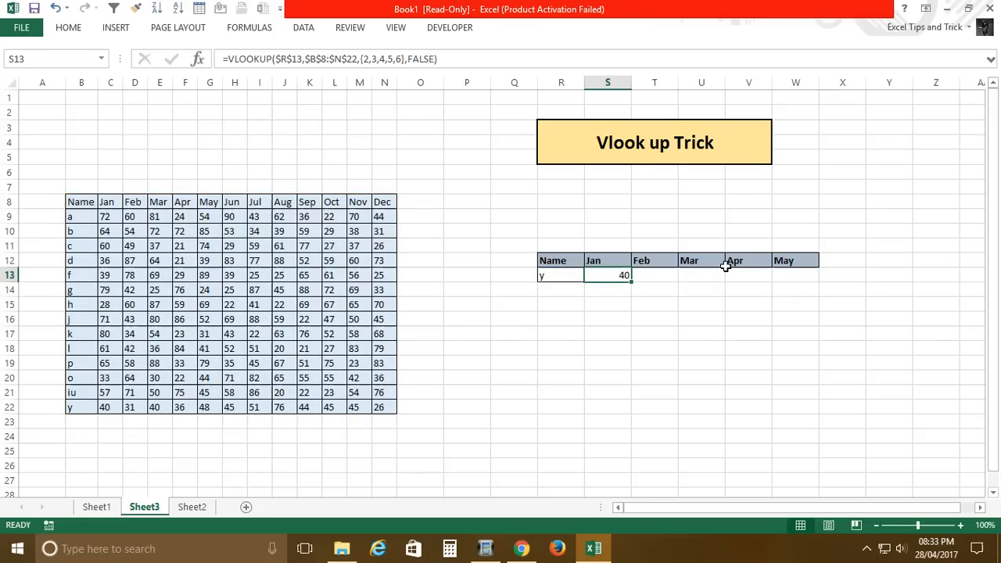
- Extend the S13 lookup across S13:W13 as an array formula
{"action": "left_click", "coordinate": [795, 279], "text": "shift"}
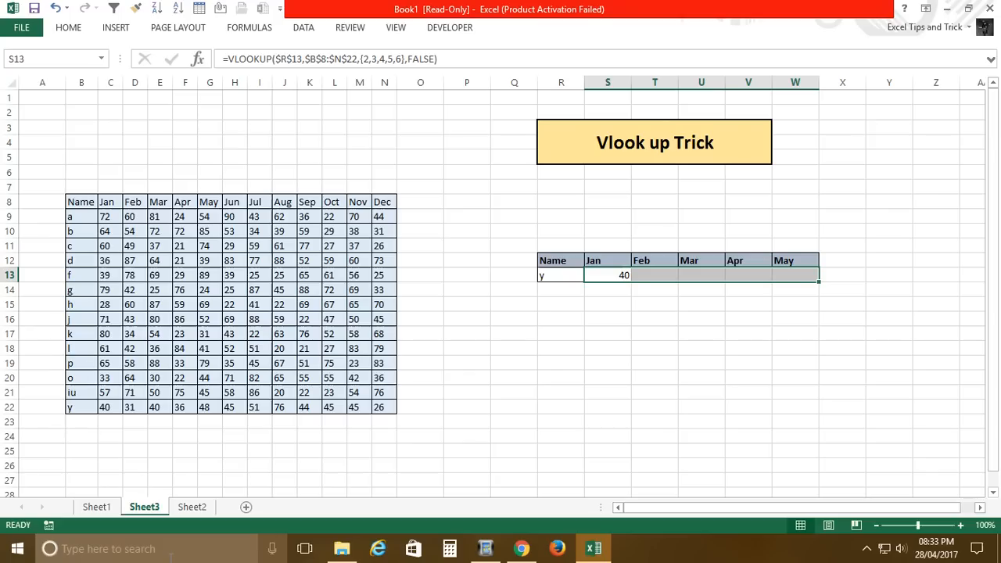
{"action": "key", "text": "F2"}
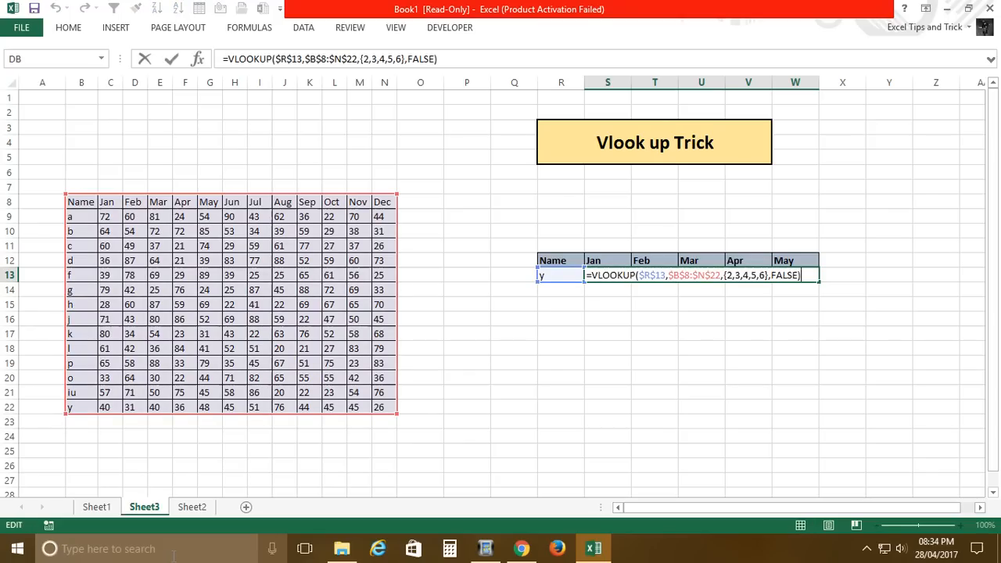
{"action": "key", "text": "ctrl+shift+Return"}
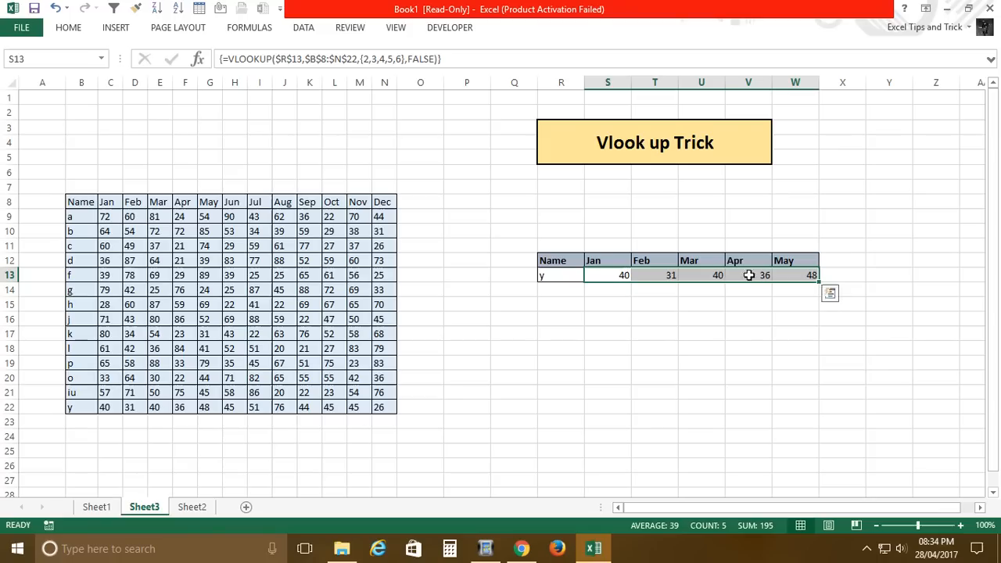
- Clear the contents of S13:W14, including the lookup array
{"action": "left_click", "coordinate": [608, 294]}
{"action": "left_click_drag", "start_coordinate": [615, 277], "coordinate": [810, 290]}
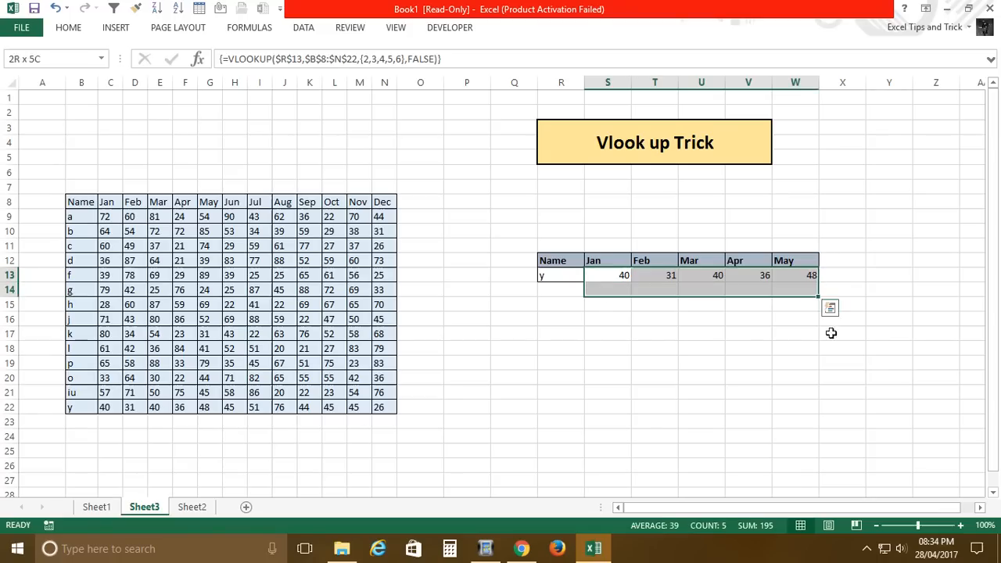
{"action": "key", "text": "Delete"}
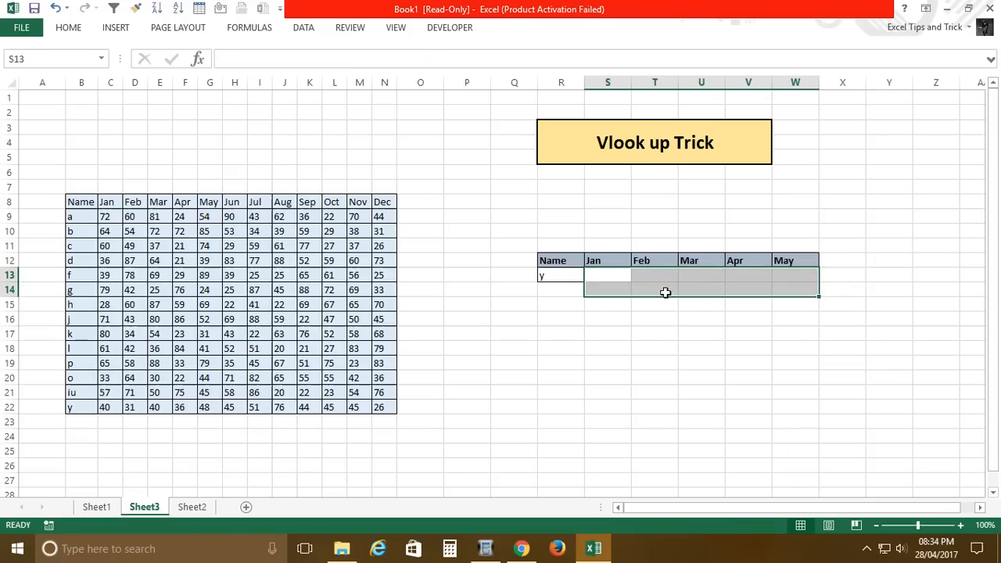
- Change the Feb header in T12 to May and clear the headers in U12:W12
{"action": "left_click", "coordinate": [654, 263]}
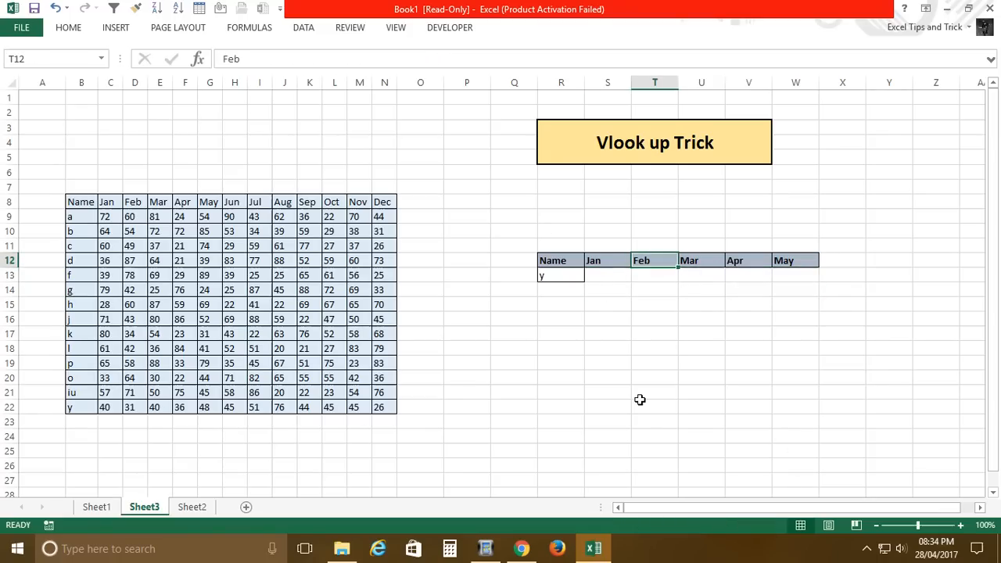
{"action": "type", "text": "<"}
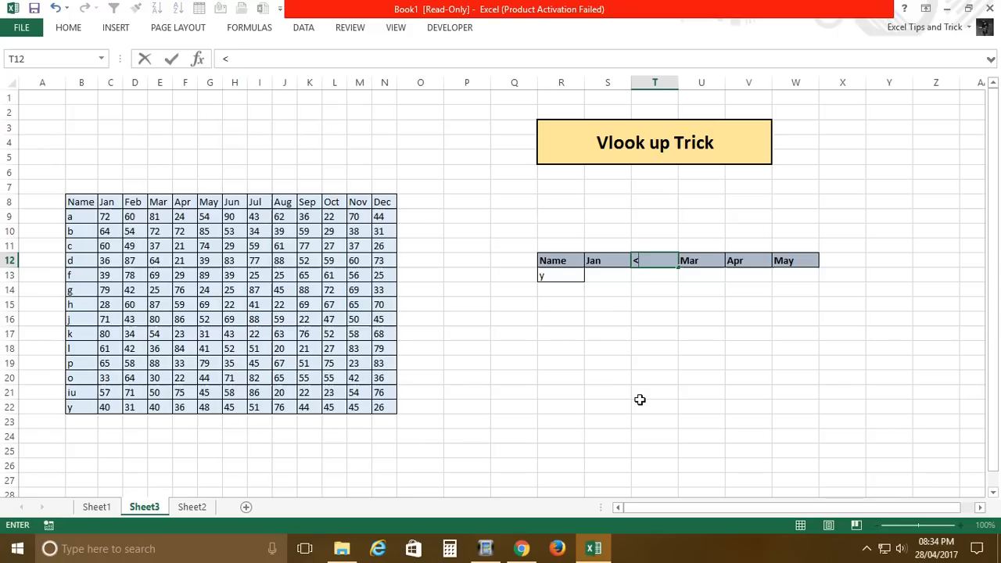
{"action": "key", "text": "Escape"}
{"action": "type", "text": "May"}
{"action": "key", "text": "shift+Right"}
{"action": "key", "text": "shift+Right"}
{"action": "key", "text": "Delete"}
- Remove the fill colour from the empty header cells U12:W12
{"action": "key", "text": "Left"}
{"action": "key", "text": "Down"}
{"action": "key", "text": "Up"}
{"action": "key", "text": "Right"}
{"action": "key", "text": "shift+Right"}
{"action": "key", "text": "shift+Right"}
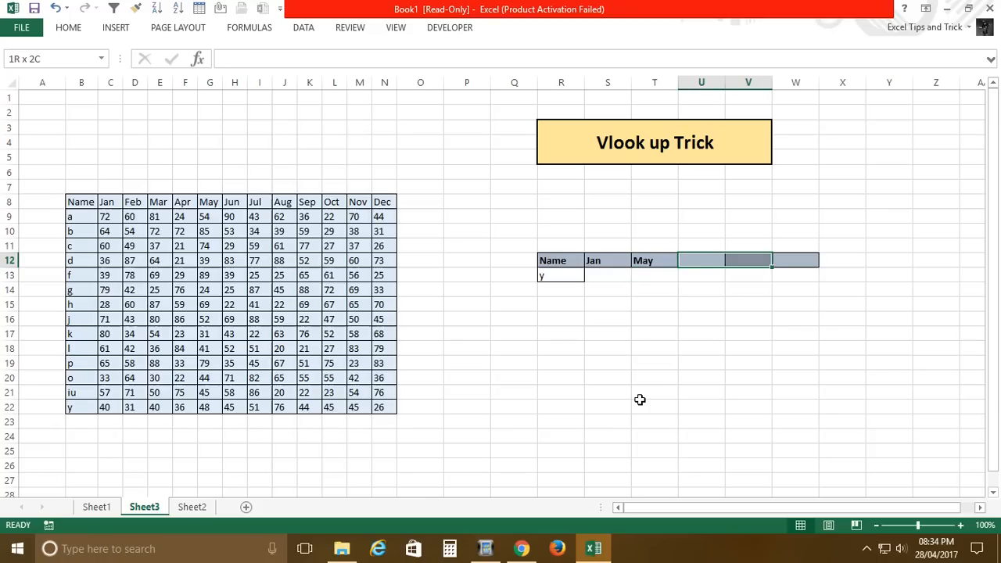
{"action": "key", "text": "alt"}
{"action": "key", "text": "h"}
{"action": "key", "text": "h"}
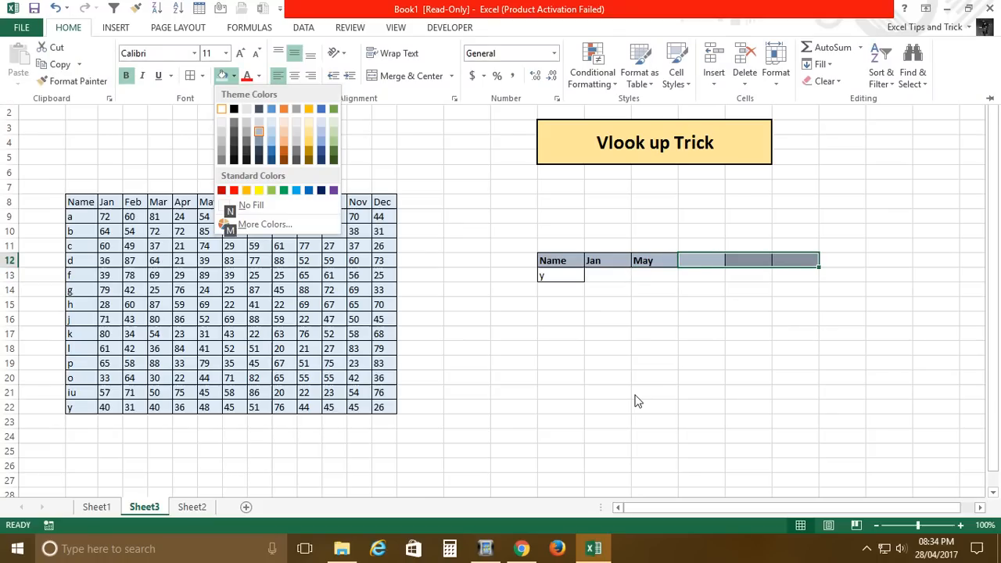
{"action": "key", "text": "n"}
{"action": "key", "text": "Left"}
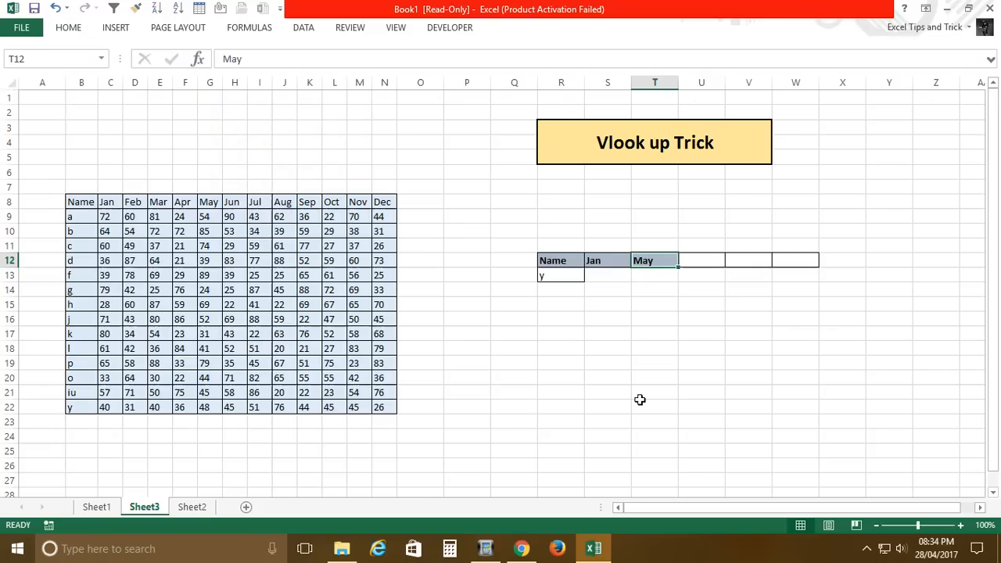
- Copy the formatted May header from T12 into U12 and rename it Dec
{"action": "key", "text": "shift+Right"}
{"action": "key", "text": "ctrl+r"}
{"action": "key", "text": "Right"}
{"action": "type", "text": "Dec"}
{"action": "key", "text": "Return"}
- Set the lookup name in R13 to h
{"action": "key", "text": "Left"}
{"action": "key", "text": "Left"}
{"action": "key", "text": "Left"}
{"action": "key", "text": "Left"}
{"action": "key", "text": "Right"}
{"action": "type", "text": "h"}
{"action": "key", "text": "Tab"}
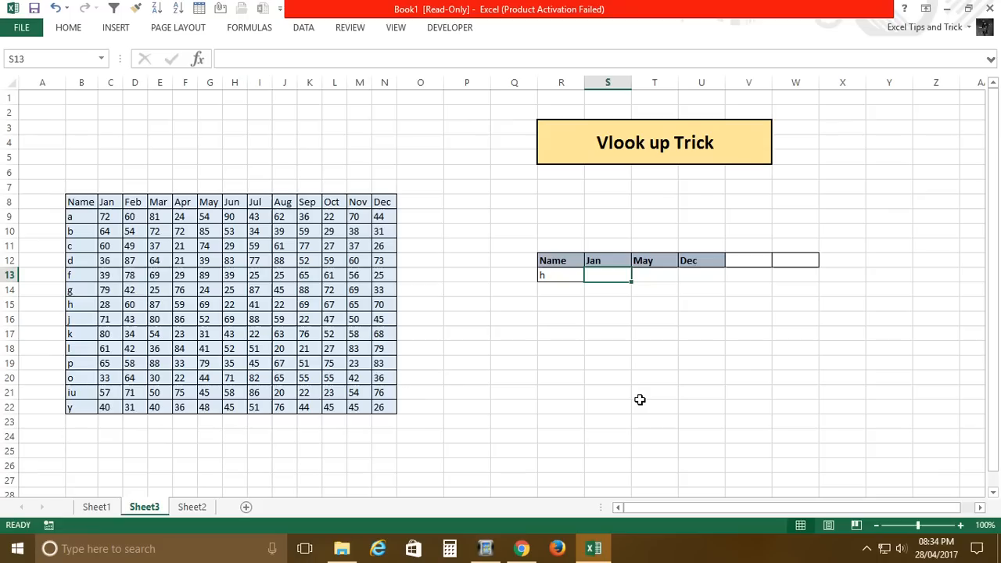
- Remove the borders from the empty header cells V12:W12
{"action": "left_click", "coordinate": [762, 263]}
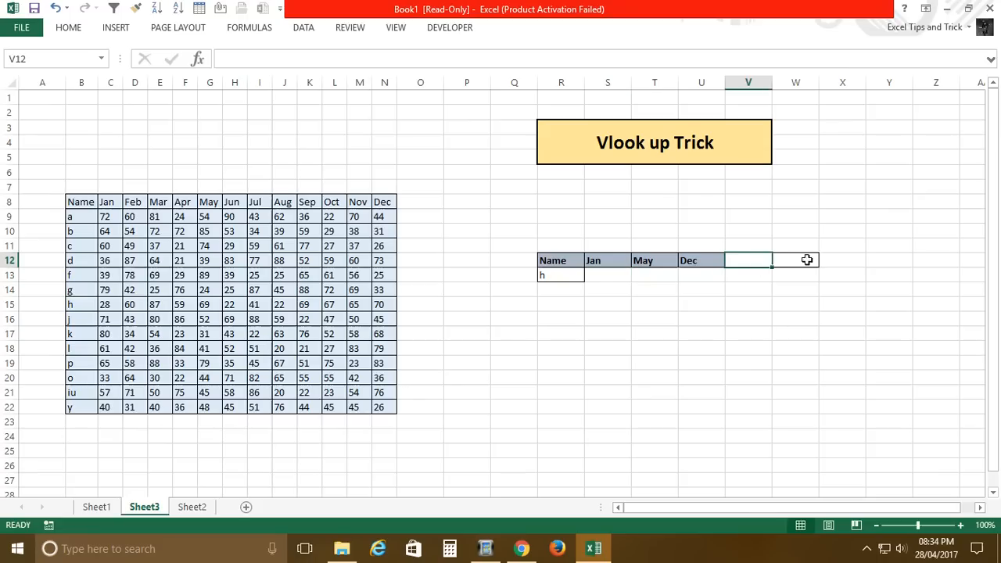
{"action": "left_click_drag", "start_coordinate": [807, 259], "coordinate": [811, 260]}
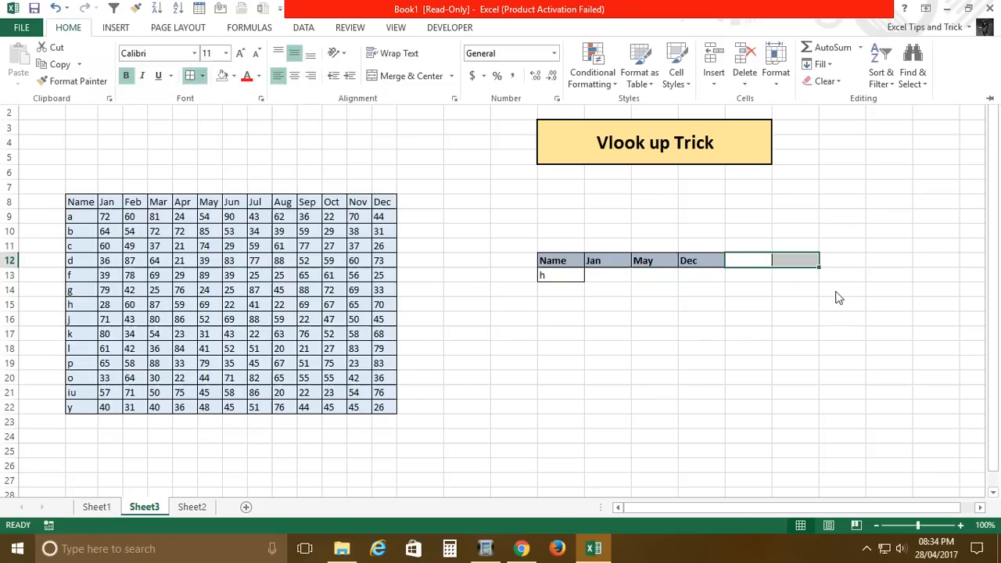
{"action": "left_click", "coordinate": [707, 305]}
{"action": "left_click", "coordinate": [619, 302]}
{"action": "left_click", "coordinate": [616, 264]}
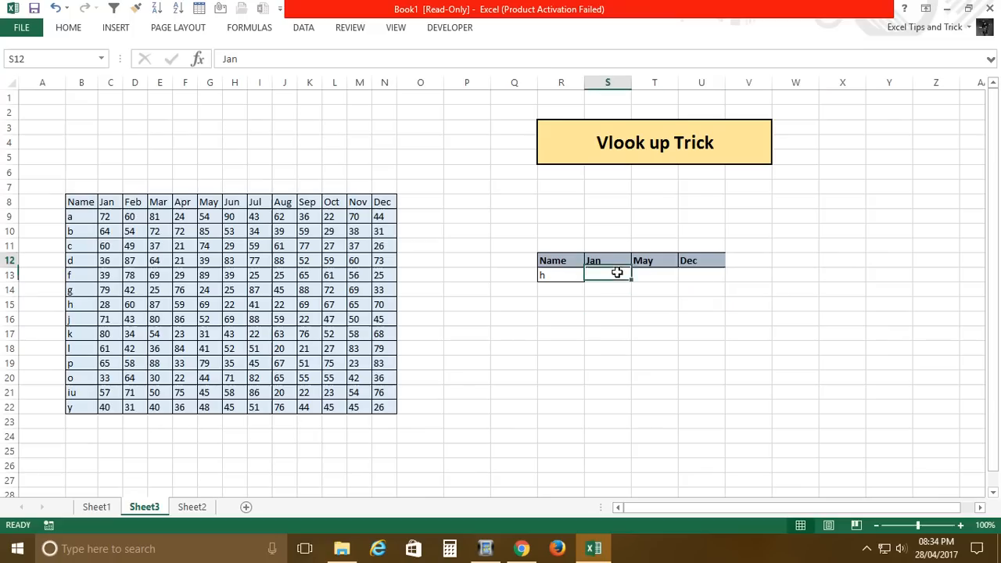
- Start a VLOOKUP formula in S13 with R13 as the lookup value and the absolute range $B$8:$N$22 as the table array
{"action": "left_click", "coordinate": [614, 280]}
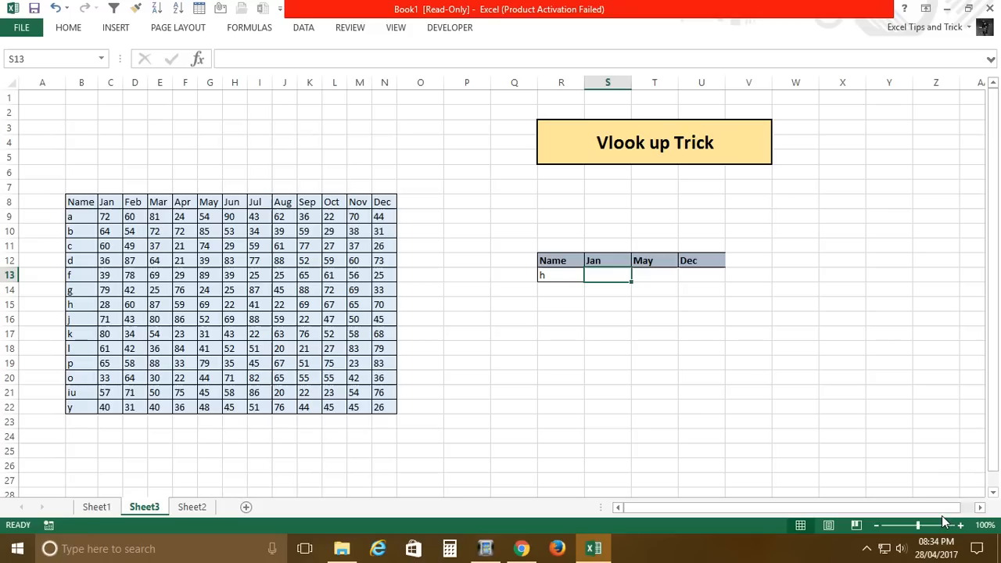
{"action": "type", "text": "=vl"}
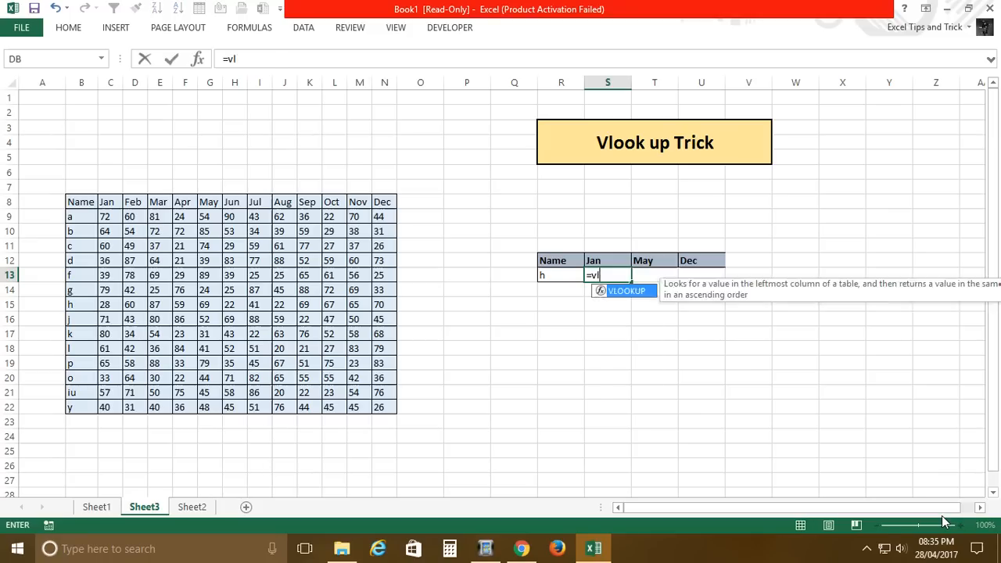
{"action": "key", "text": "Tab"}
{"action": "key", "text": "Left"}
{"action": "type", "text": ","}
{"action": "left_click_drag", "start_coordinate": [83, 205], "coordinate": [397, 414]}
{"action": "key", "text": "F4"}
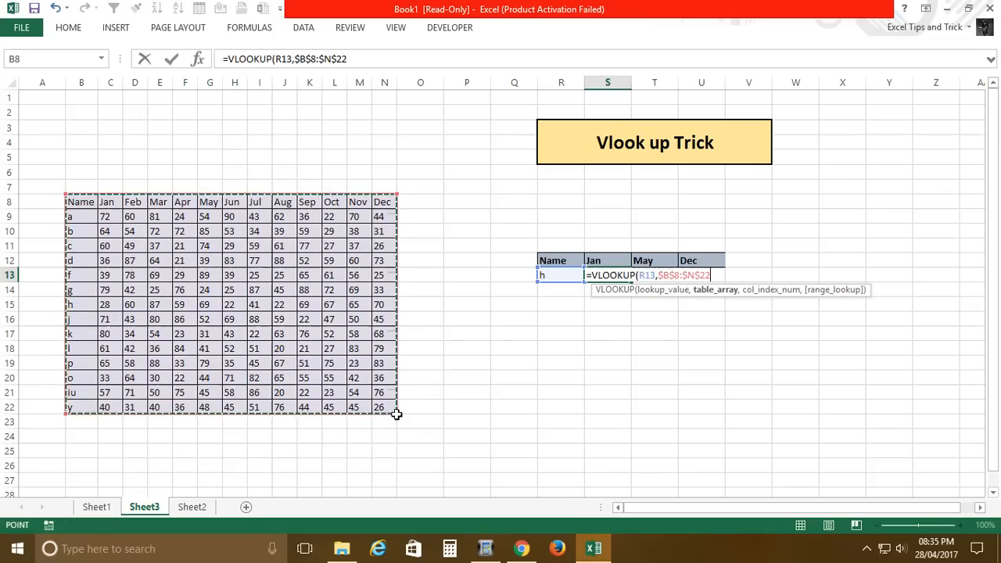
- Complete the S13 formula with the column index array {2,6,13} and 0 for an exact match, keeping S13 selected
{"action": "type", "text": ",{"}
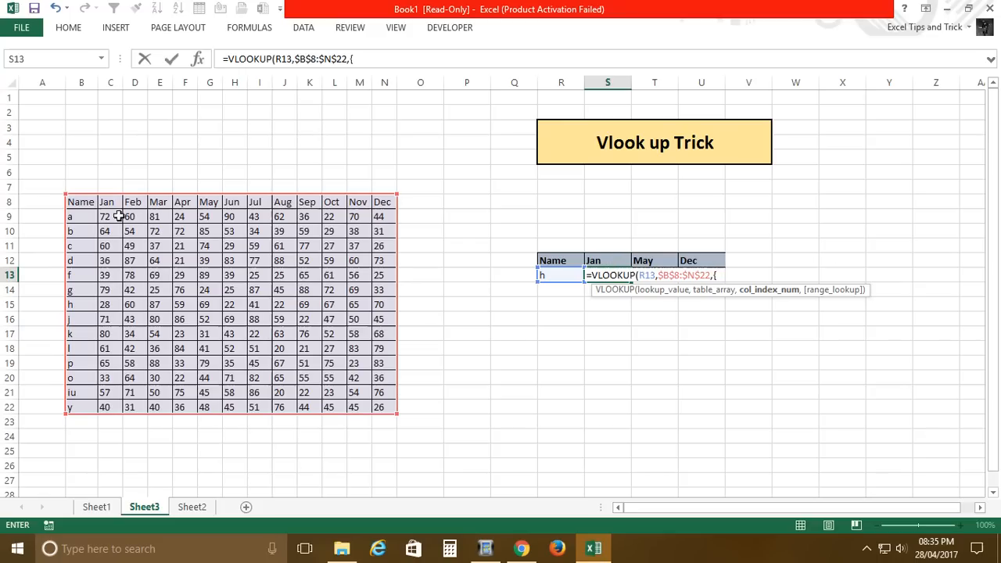
{"action": "type", "text": "2"}
{"action": "type", "text": "6,"}
{"action": "type", "text": "13"}
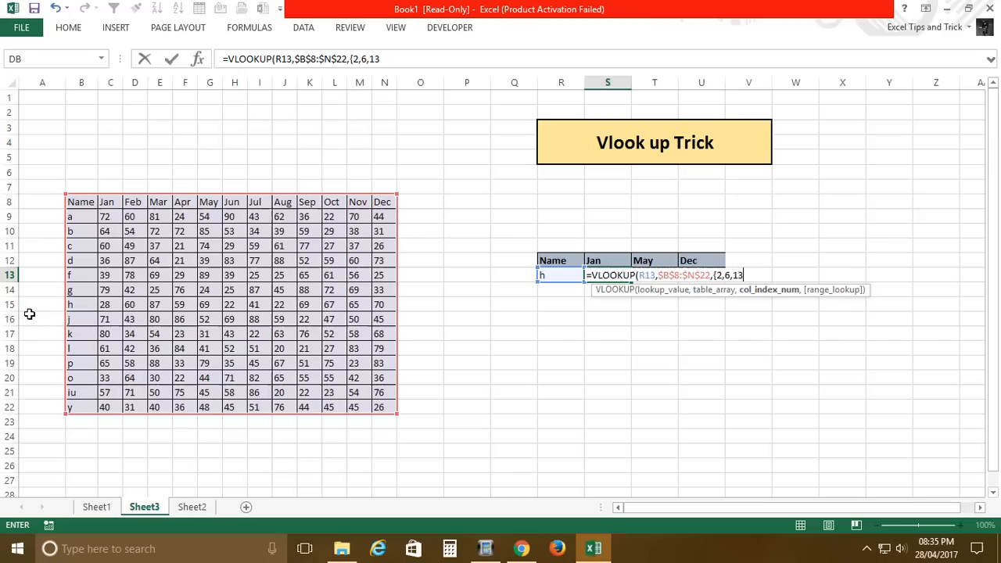
{"action": "type", "text": "},"}
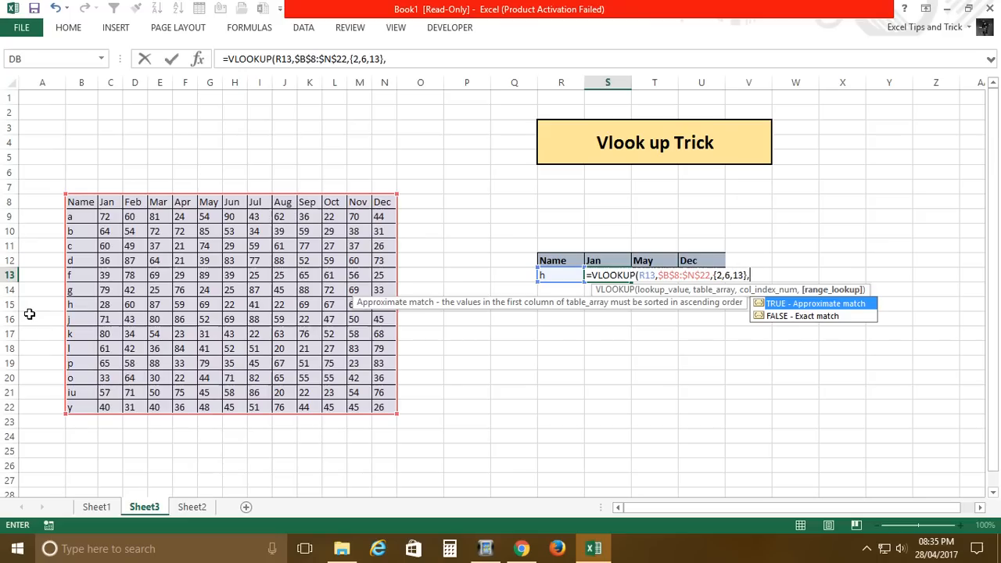
{"action": "type", "text": "0)"}
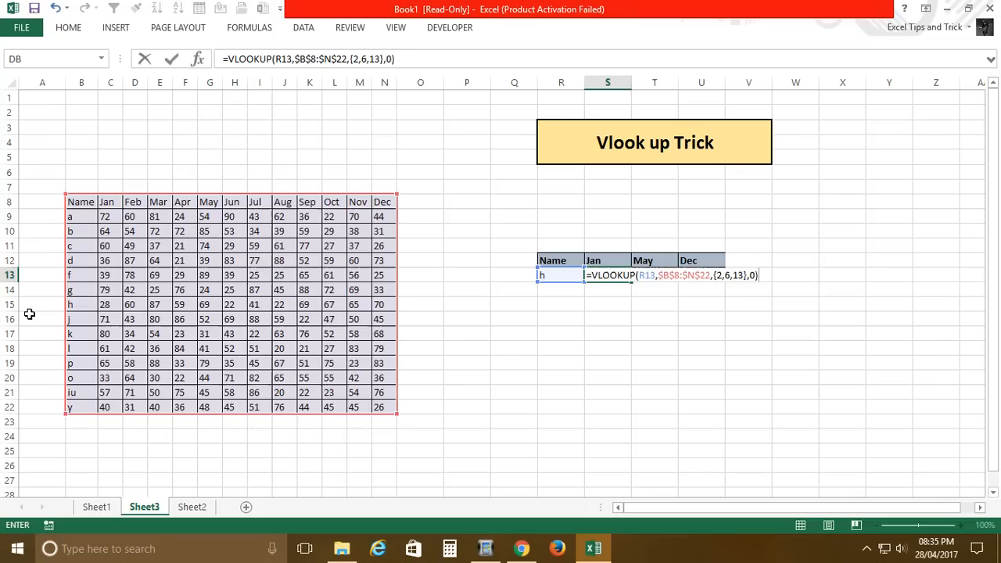
{"action": "key", "text": "ctrl+Return"}
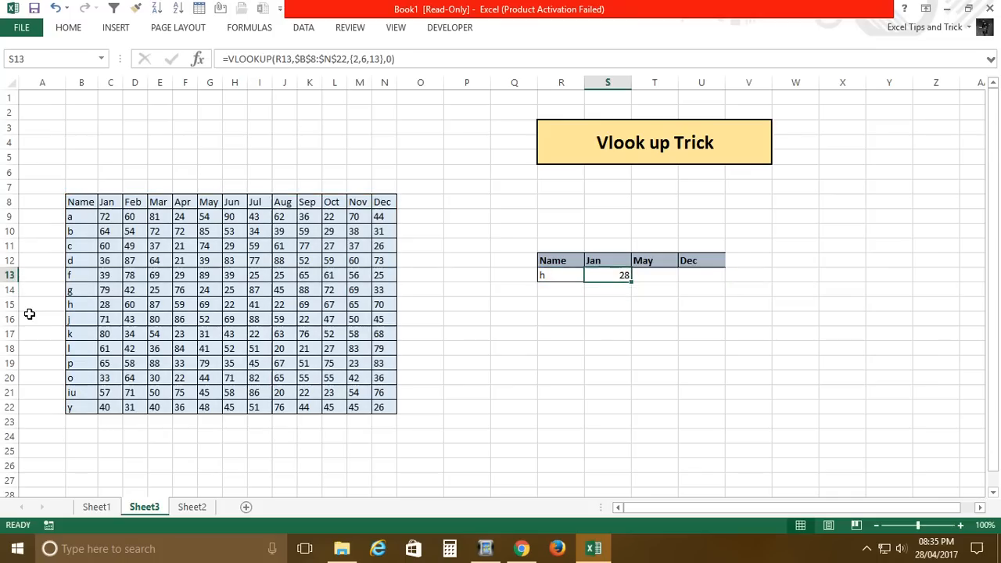
- Extend the S13 VLOOKUP across S13:U13 as a single array formula covering Jan, May and Dec
{"action": "key", "text": "shift+Right"}
{"action": "key", "text": "shift+Right"}
{"action": "key", "text": "Left"}
{"action": "key", "text": "Right"}
{"action": "key", "text": "shift+Right"}
{"action": "key", "text": "shift+Right"}
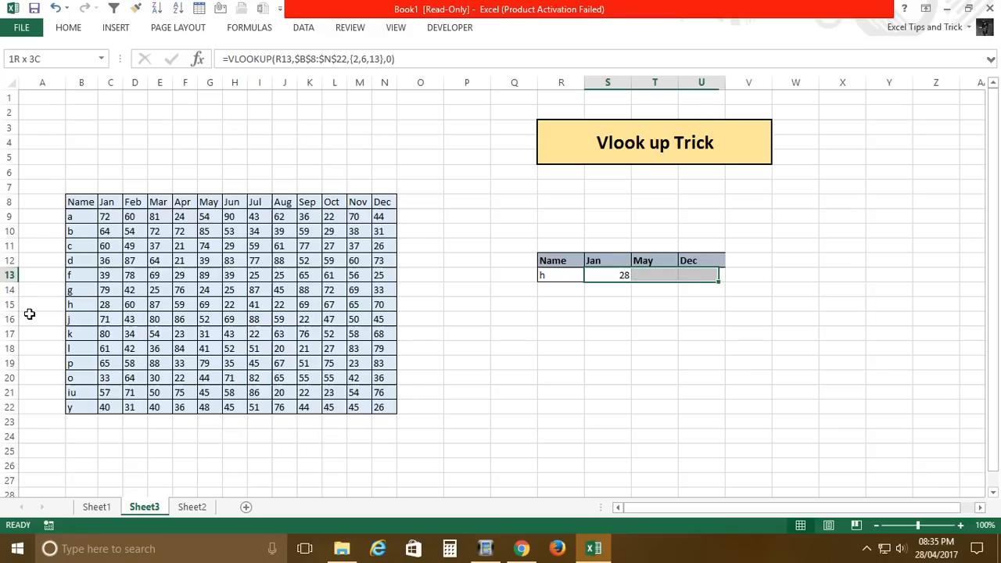
{"action": "key", "text": "F2"}
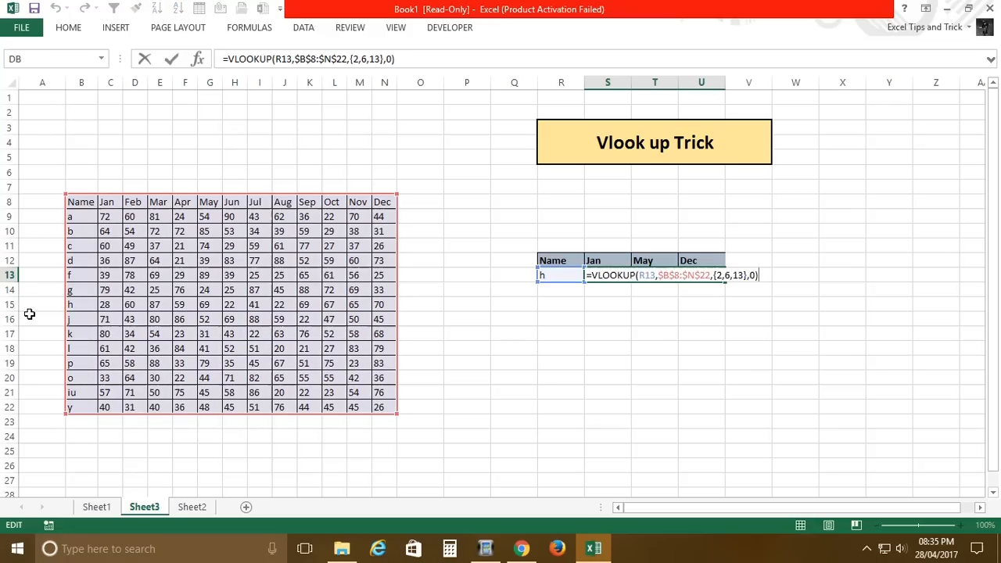
{"action": "key", "text": "ctrl+shift+Return"}
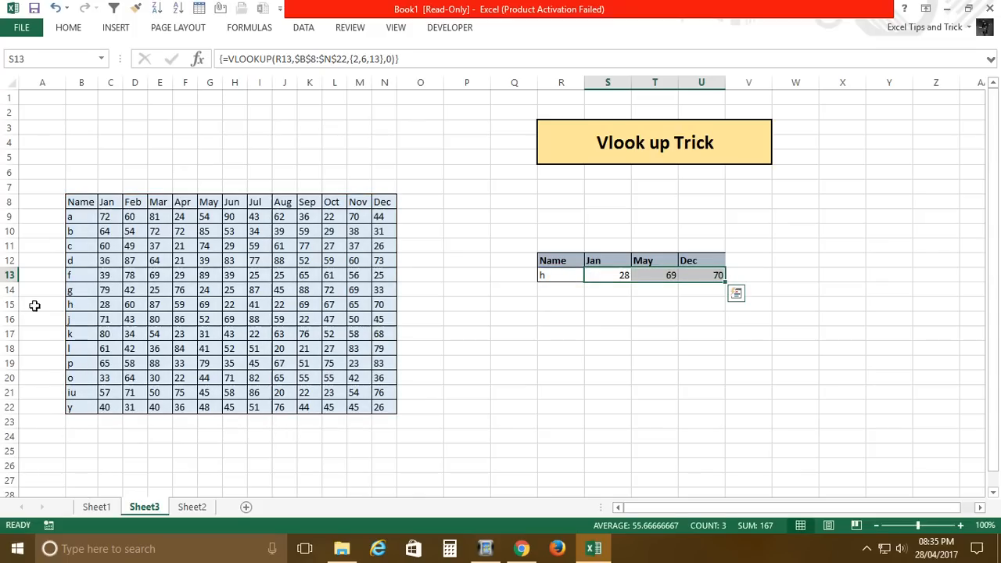
- Highlight the Jan value of name h in C15 with a red fill and bold text
{"action": "left_click", "coordinate": [81, 308]}
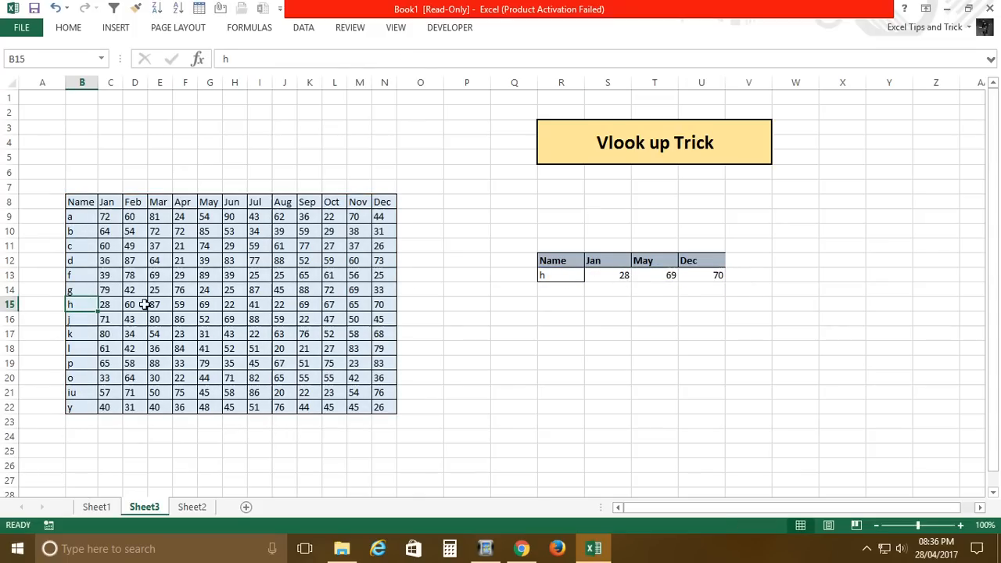
{"action": "left_click", "coordinate": [114, 309]}
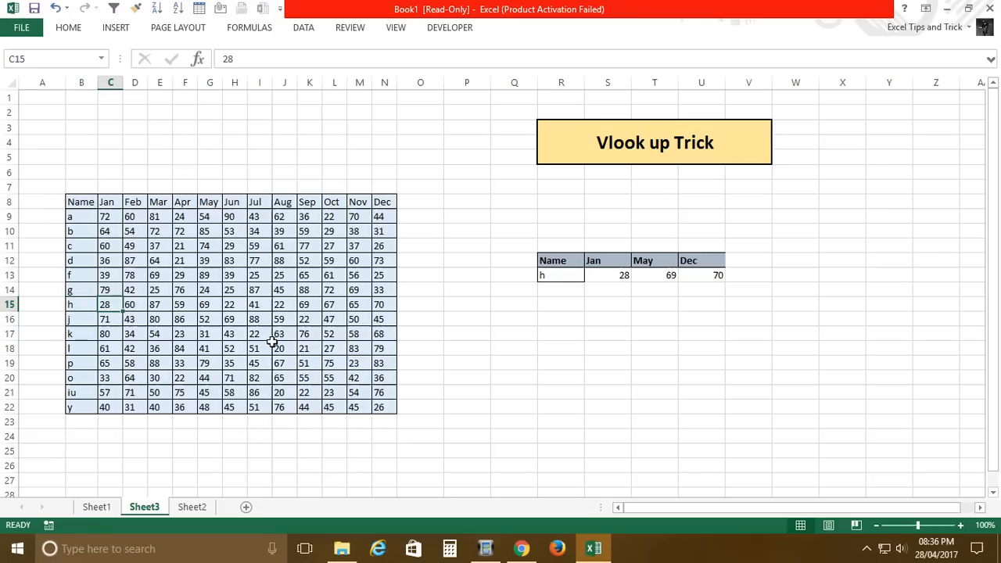
{"action": "left_click", "coordinate": [78, 30]}
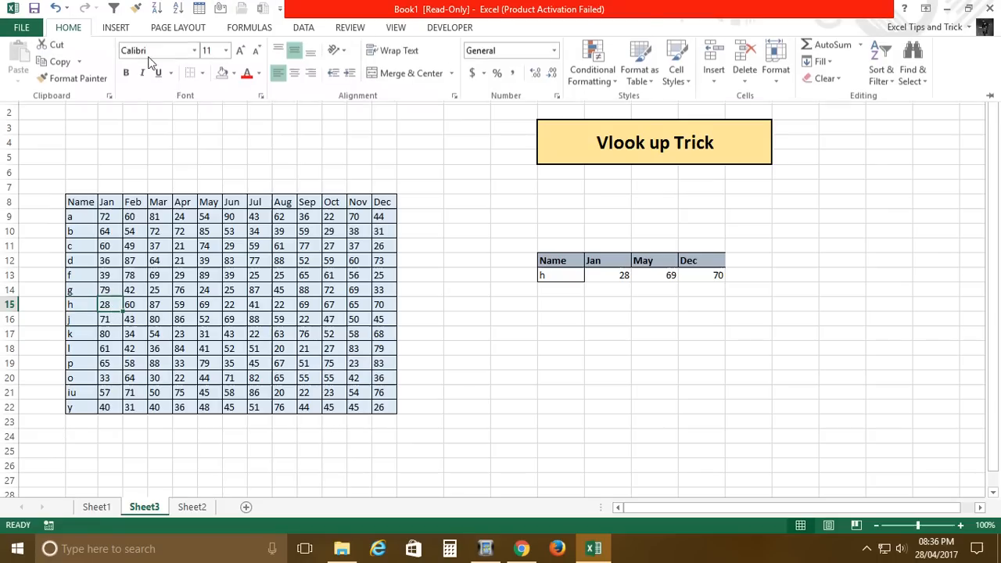
{"action": "left_click", "coordinate": [232, 76]}
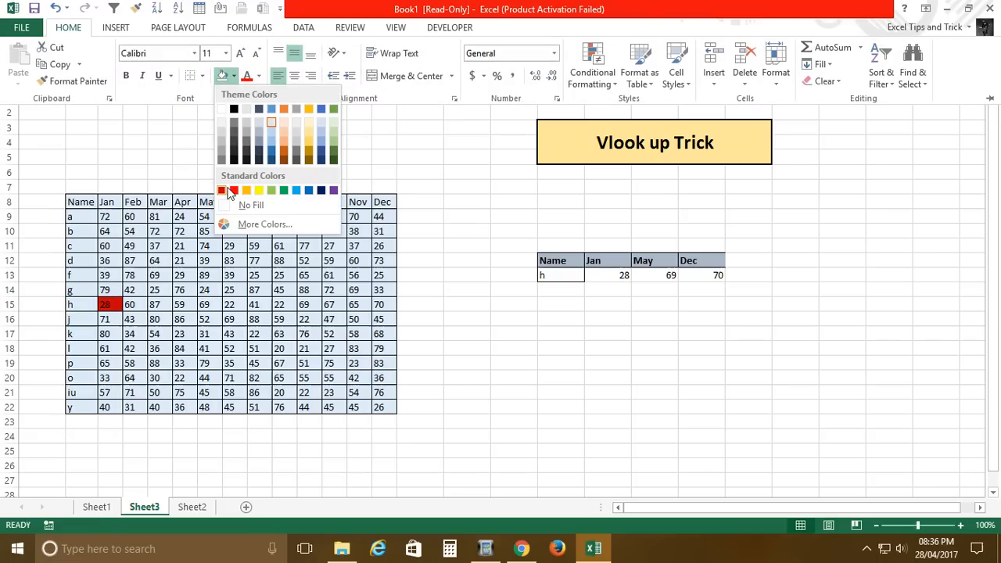
{"action": "left_click", "coordinate": [233, 191]}
{"action": "key", "text": "ctrl+b"}
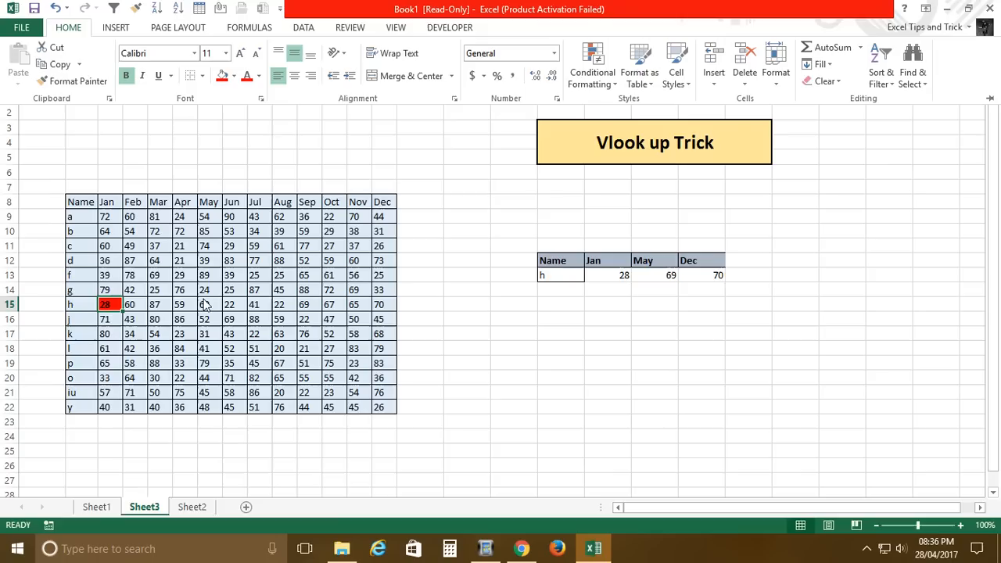
- Make the May value of name h in G15 bold and fill the cell red
{"action": "left_click", "coordinate": [655, 272]}
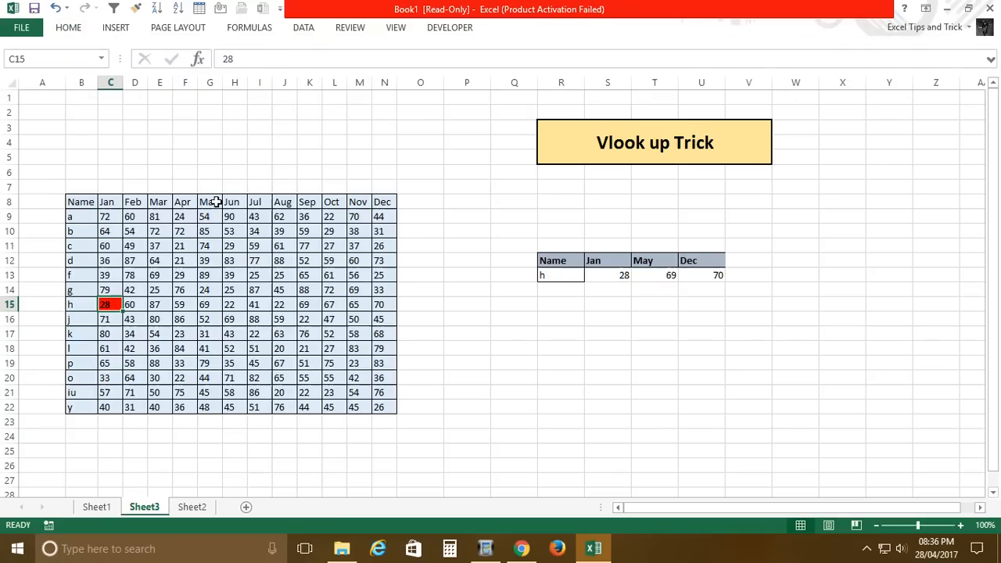
{"action": "left_click_drag", "start_coordinate": [208, 202], "coordinate": [216, 309]}
{"action": "left_click", "coordinate": [217, 308]}
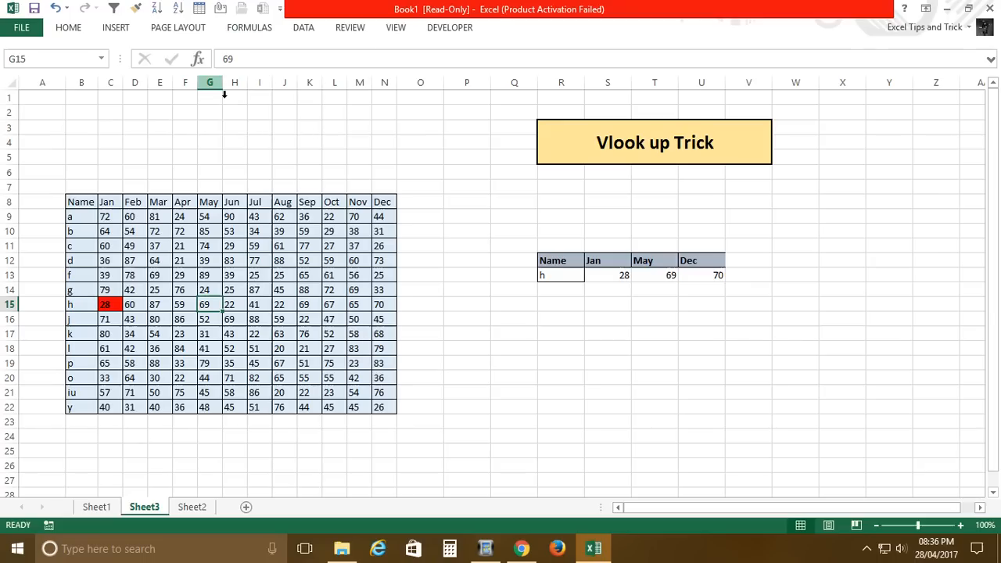
{"action": "key", "text": "ctrl+b"}
{"action": "left_click", "coordinate": [70, 28]}
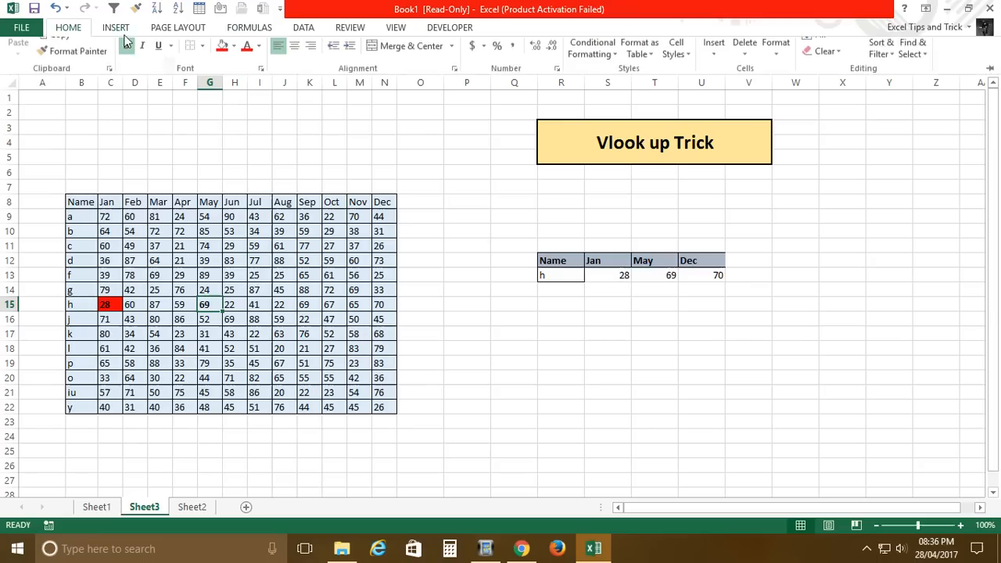
{"action": "left_click", "coordinate": [222, 75]}
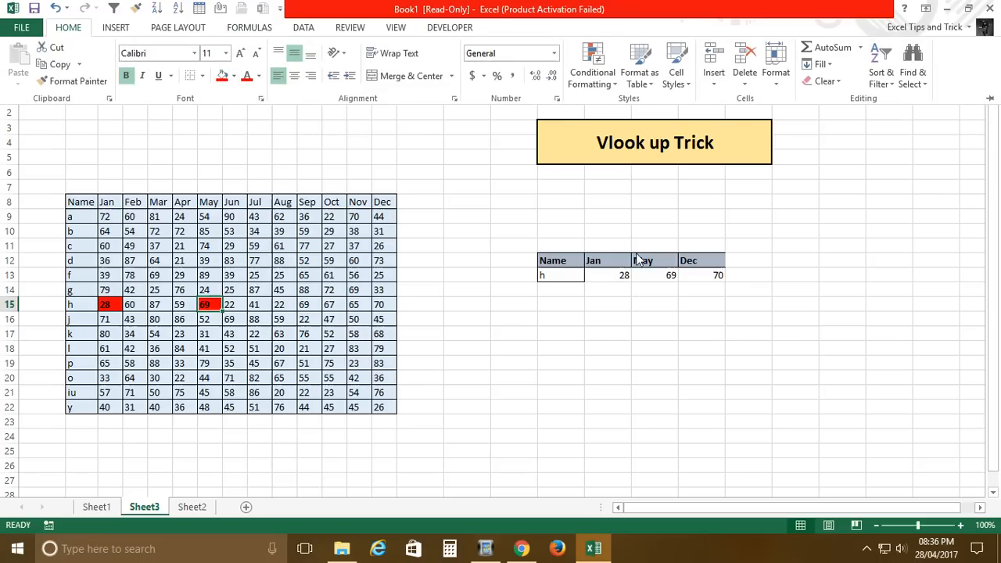
- Apply bold text and the same red fill to the Dec value of name h in N15
{"action": "left_click", "coordinate": [383, 307]}
{"action": "key", "text": "ctrl+b"}
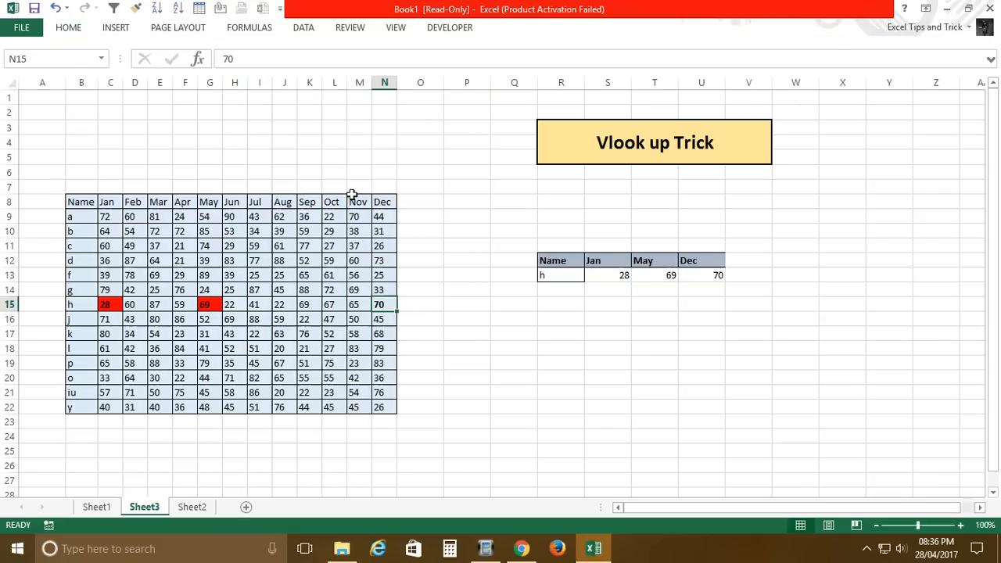
{"action": "left_click", "coordinate": [72, 30]}
{"action": "left_click", "coordinate": [222, 75]}
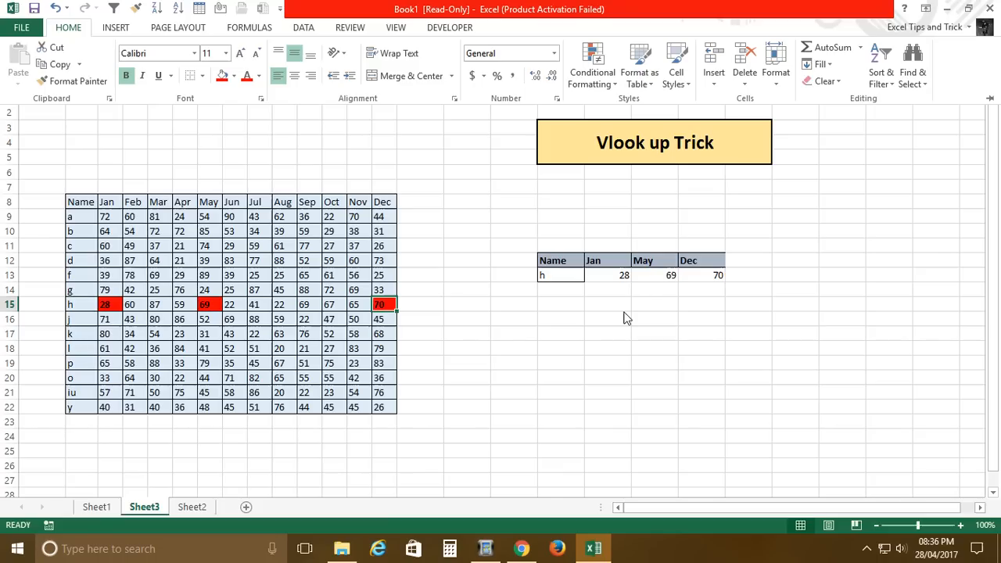
{"action": "key", "text": "ctrl+F1"}
{"action": "left_click", "coordinate": [656, 277]}
{"action": "left_click_drag", "start_coordinate": [609, 276], "coordinate": [720, 279]}
{"action": "key", "text": "ctrl+F1"}
{"action": "key", "text": "ctrl+F1"}
{"action": "key", "text": "Right"}
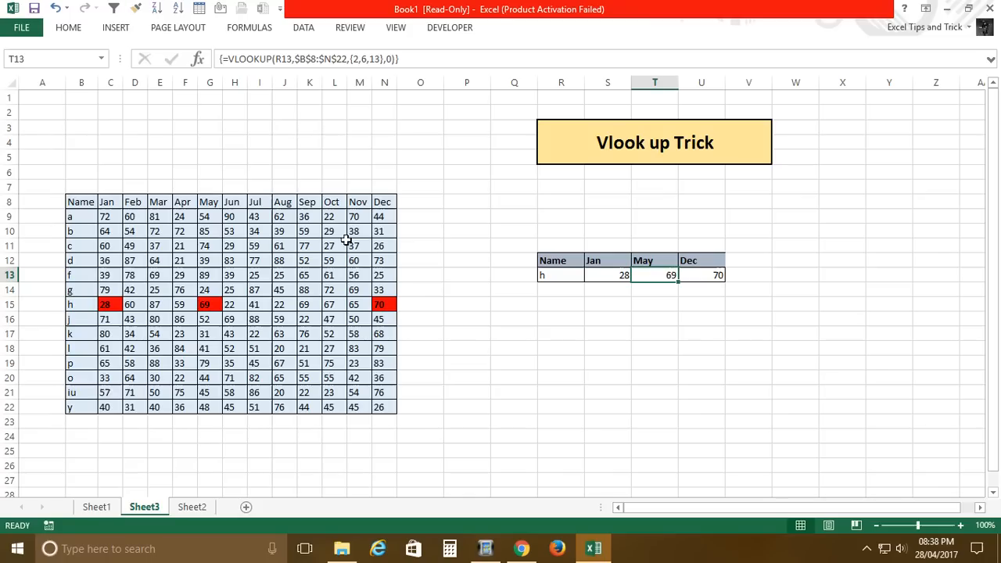
{"action": "left_click", "coordinate": [486, 548]}
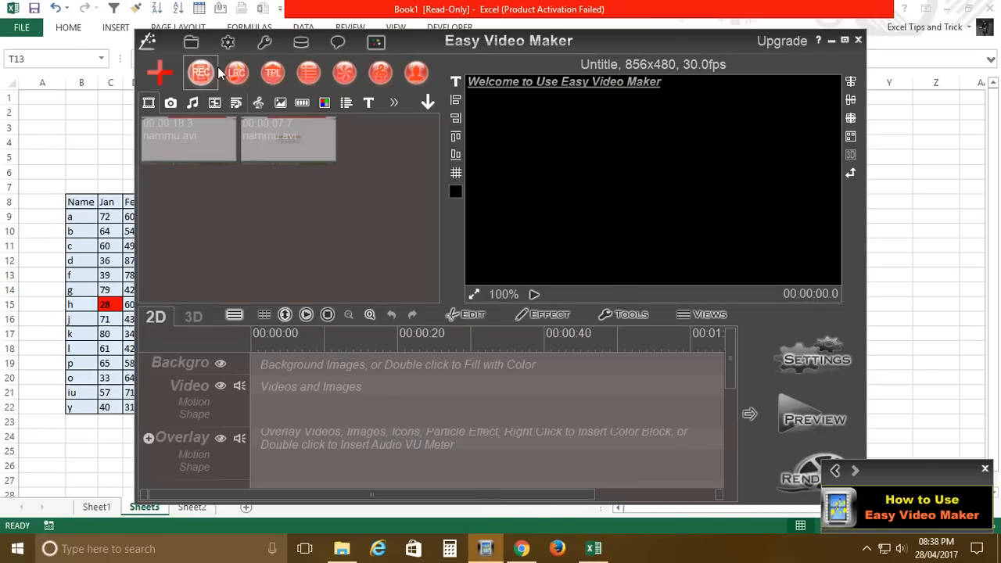